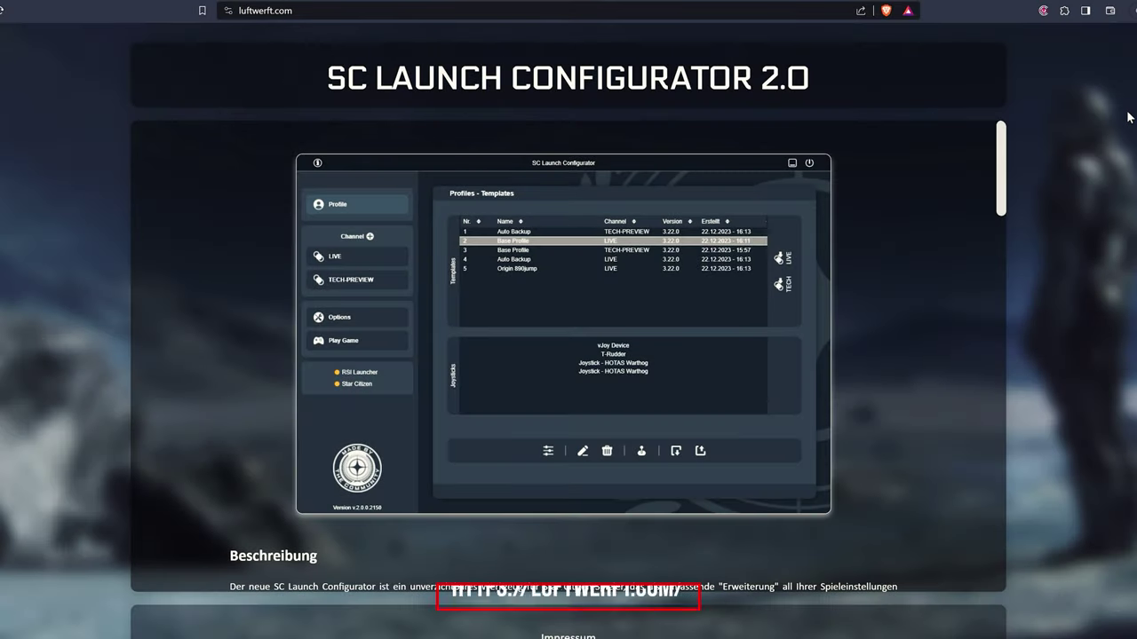
scroll(1034, 266, "down", 15)
scroll(1049, 427, "down", 1)
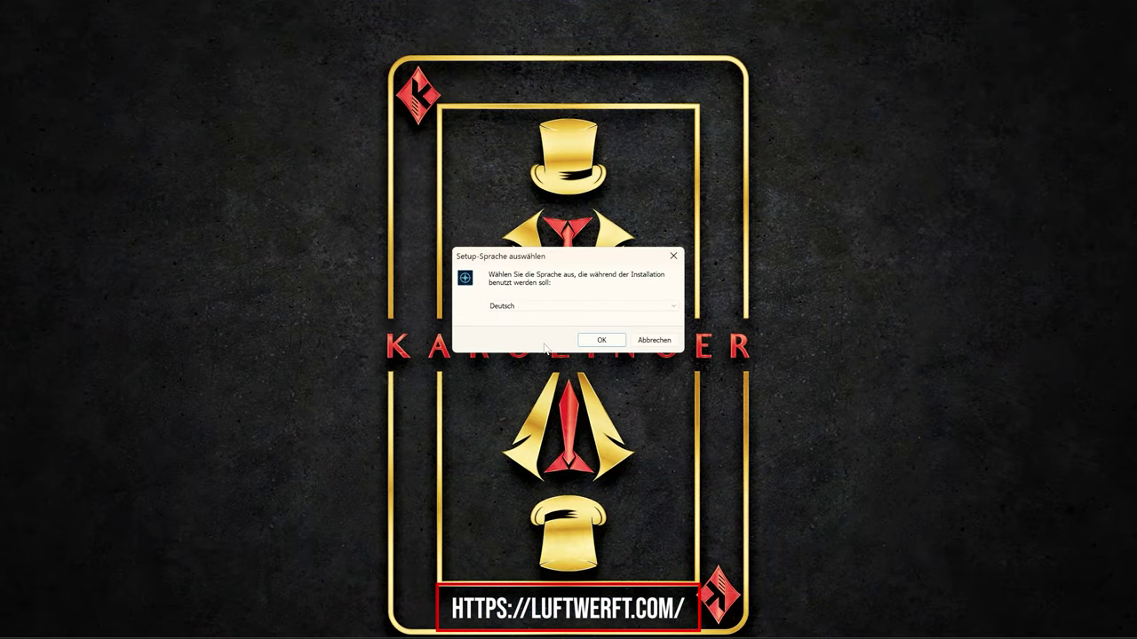
Choose Deutsch as the setup language and accept the licence agreement to continue installing SC Launch Configurator
left_click(574, 310)
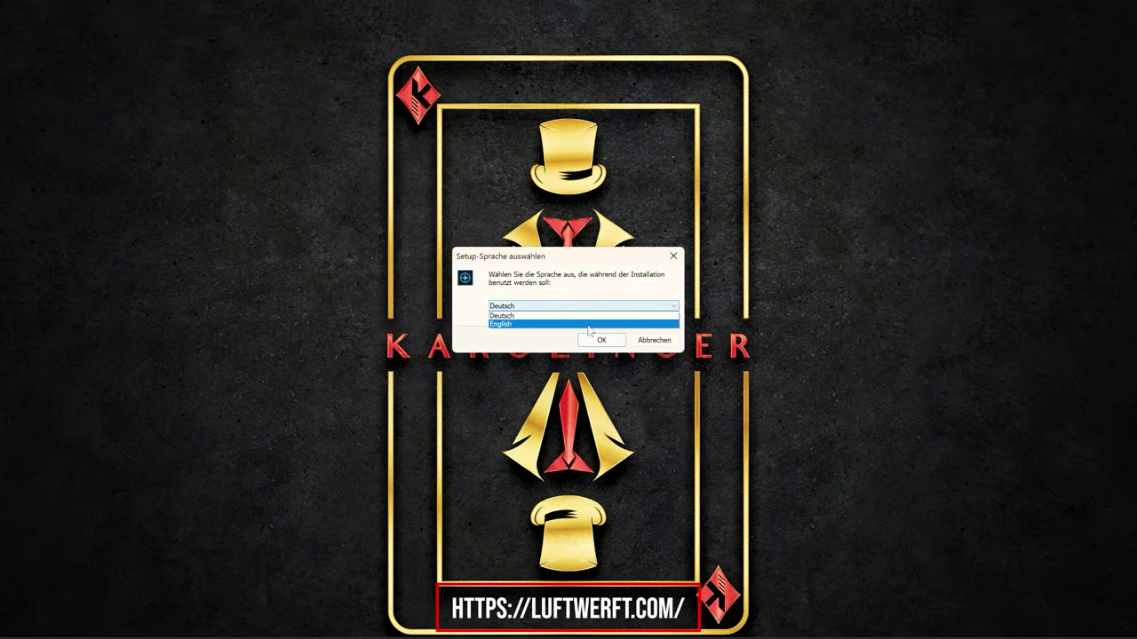
left_click(594, 322)
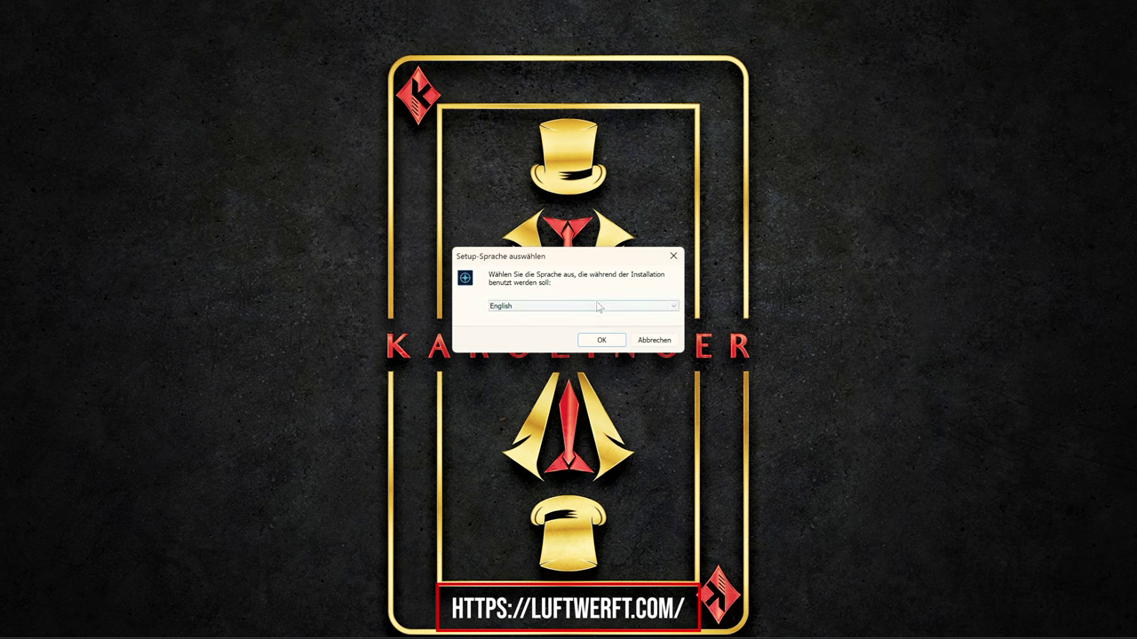
left_click(598, 306)
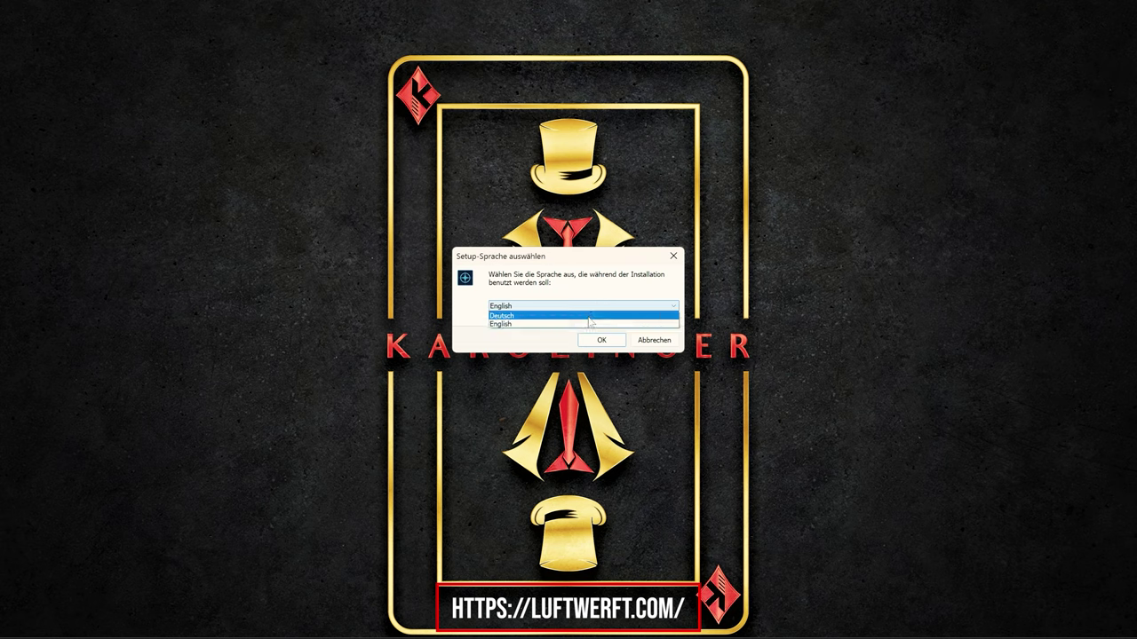
left_click(593, 316)
left_click(596, 342)
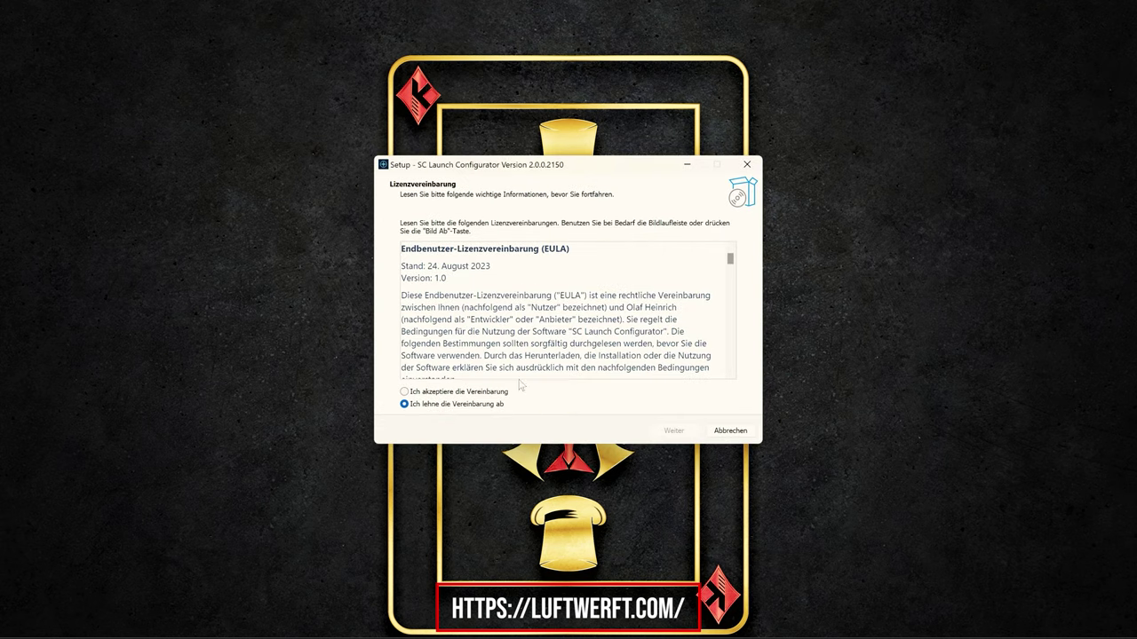
left_click(468, 392)
left_click(673, 431)
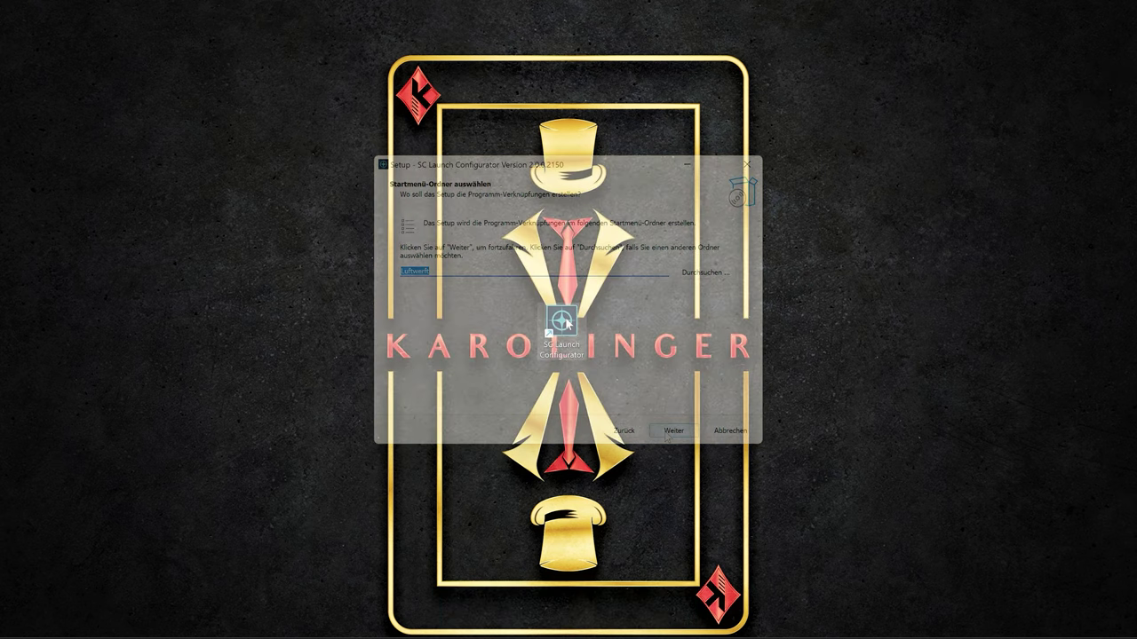
Launch SC Launch Configurator from the desktop and start downloading the required .NET runtime
double_click(563, 321)
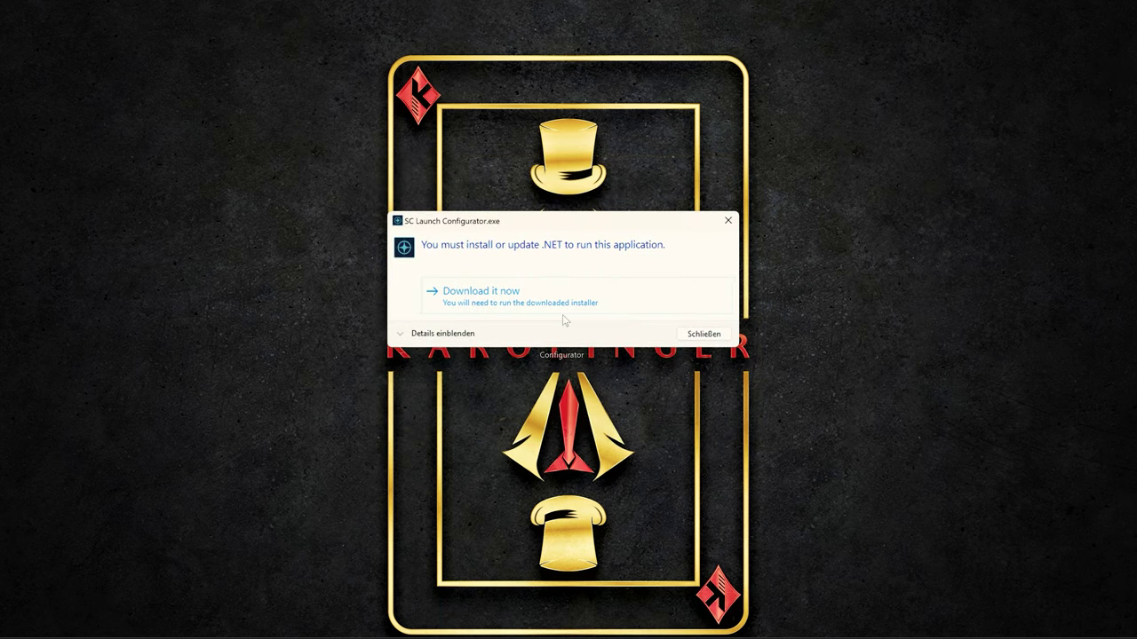
left_click(563, 294)
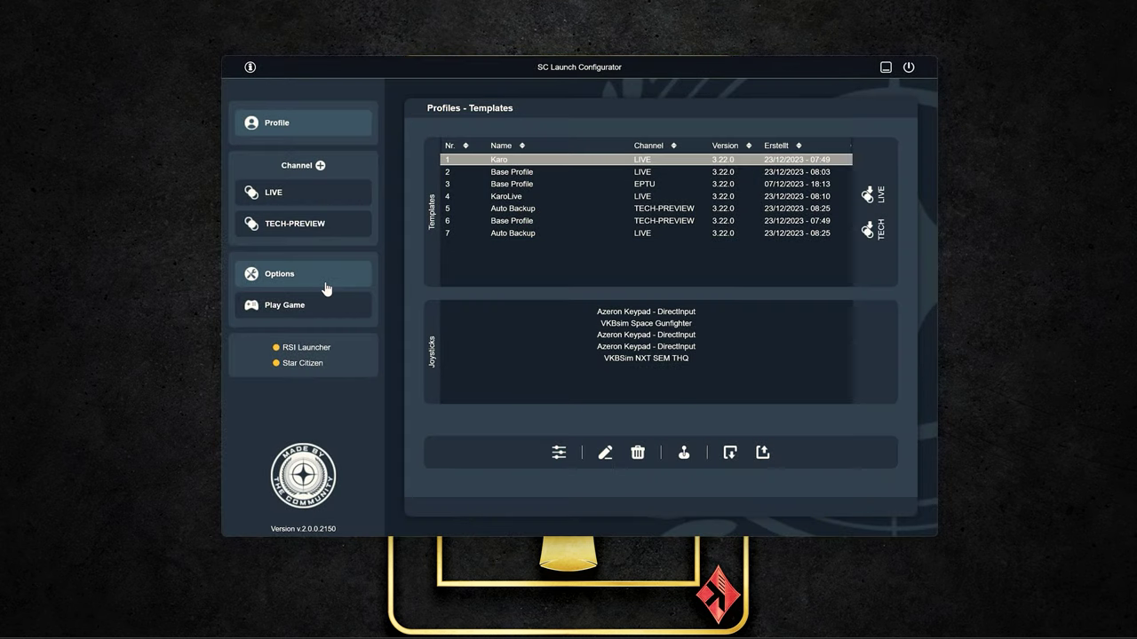
Set the program language to Deutsch in the options and return to the profile overview
left_click(326, 282)
left_click(785, 172)
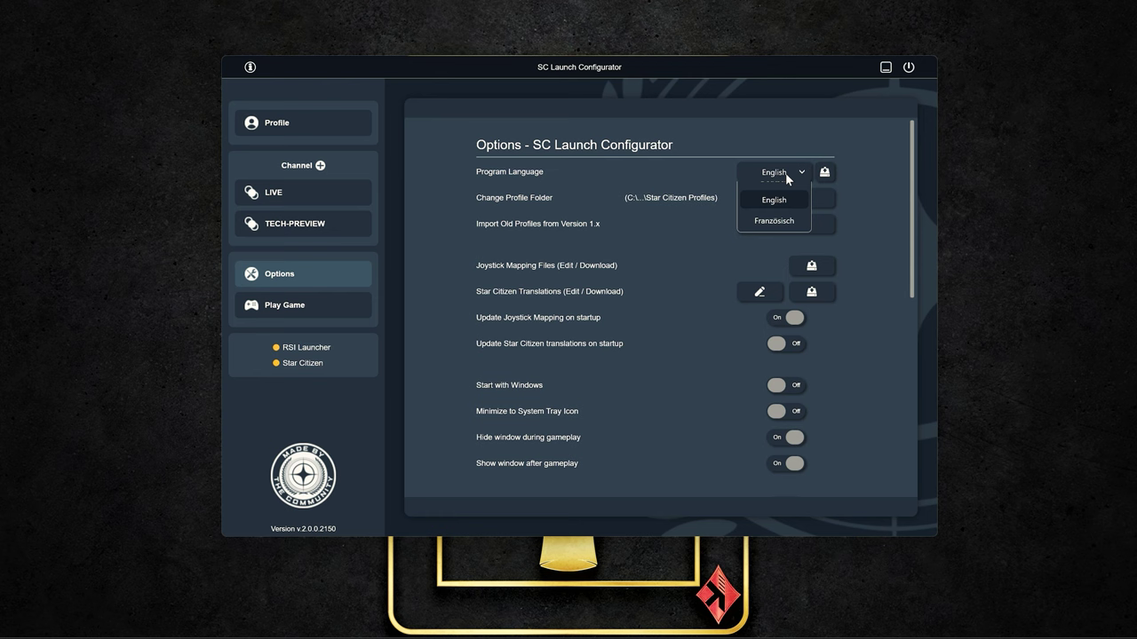
left_click(785, 196)
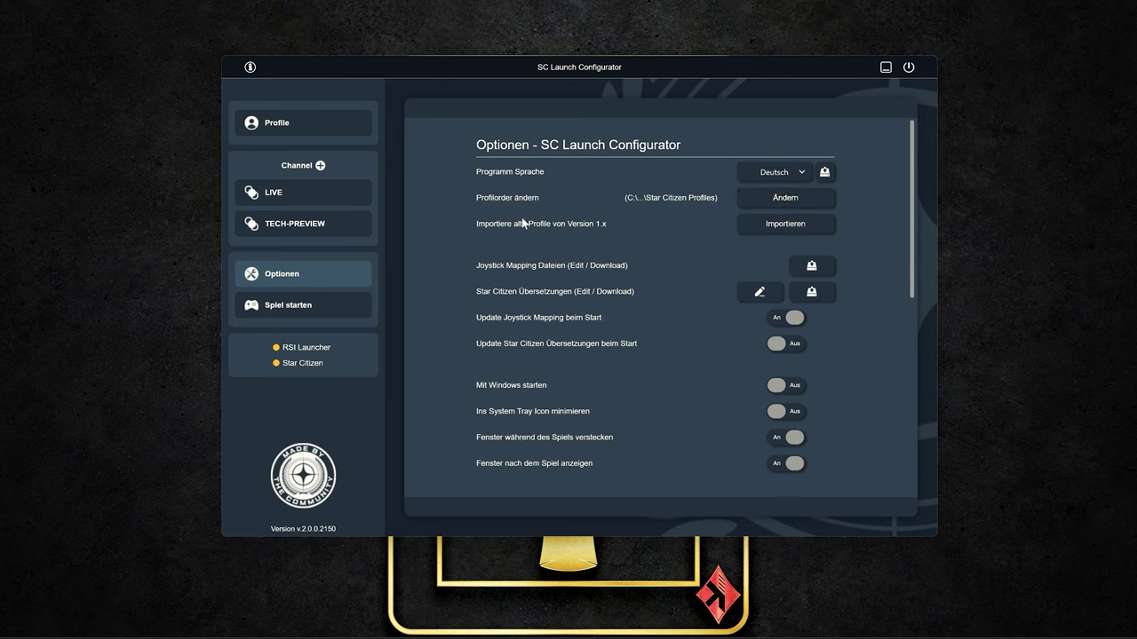
left_click(304, 129)
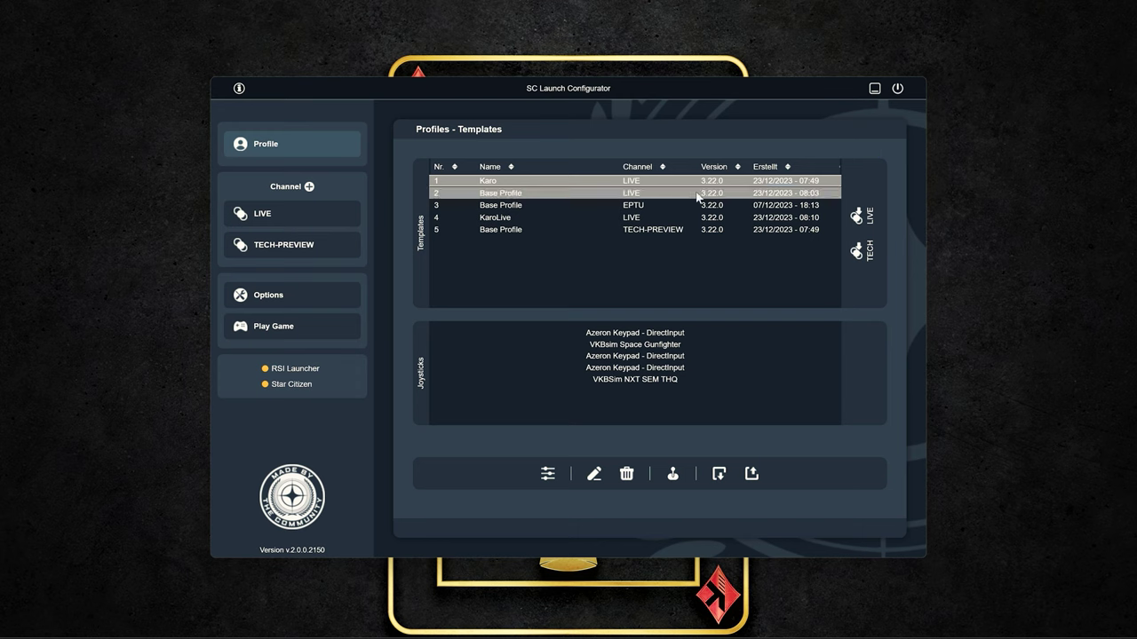
Install the KaroLive profile in the LIVE channel and accept the confirmations
left_click(650, 218)
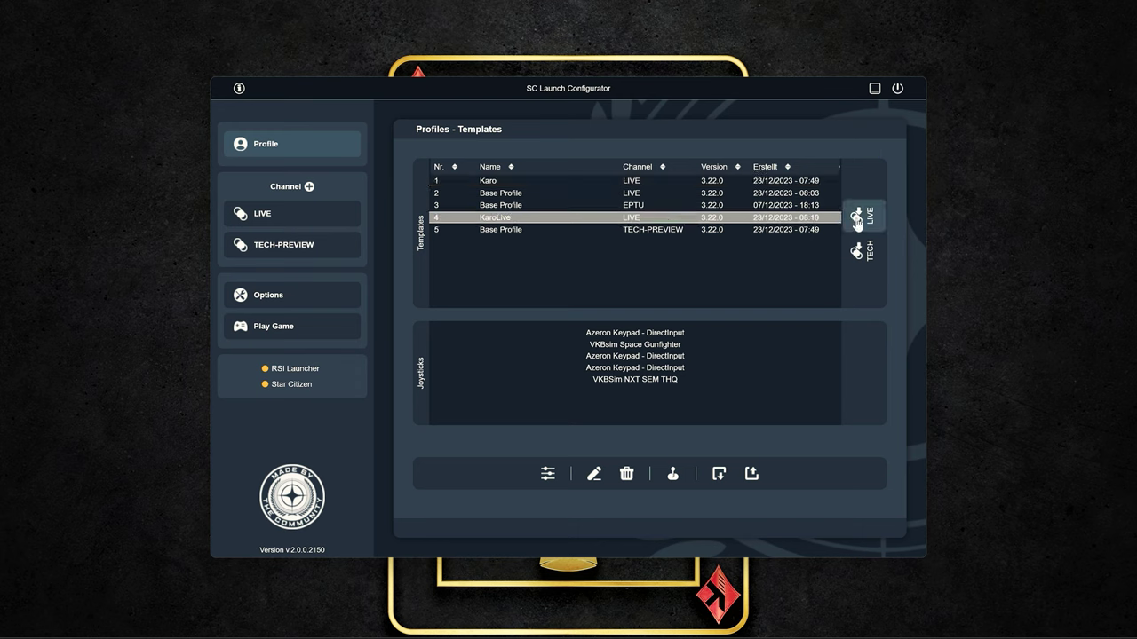
left_click(857, 218)
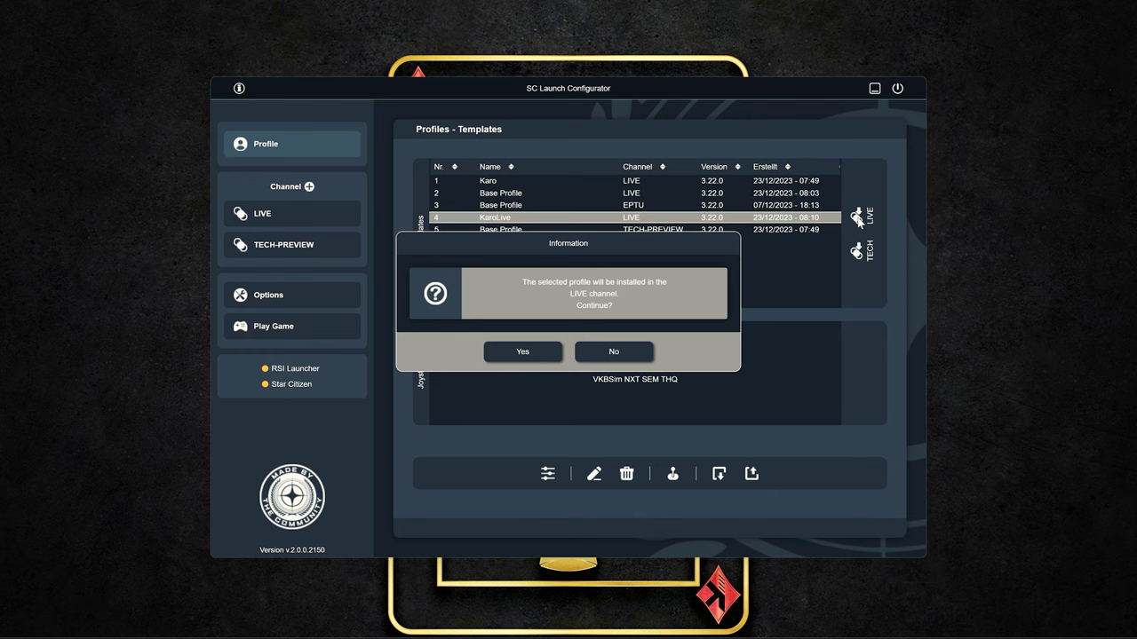
left_click(545, 352)
left_click(557, 341)
Install the KaroLive profile in the TECH-PREVIEW channel and accept the confirmations
left_click(498, 217)
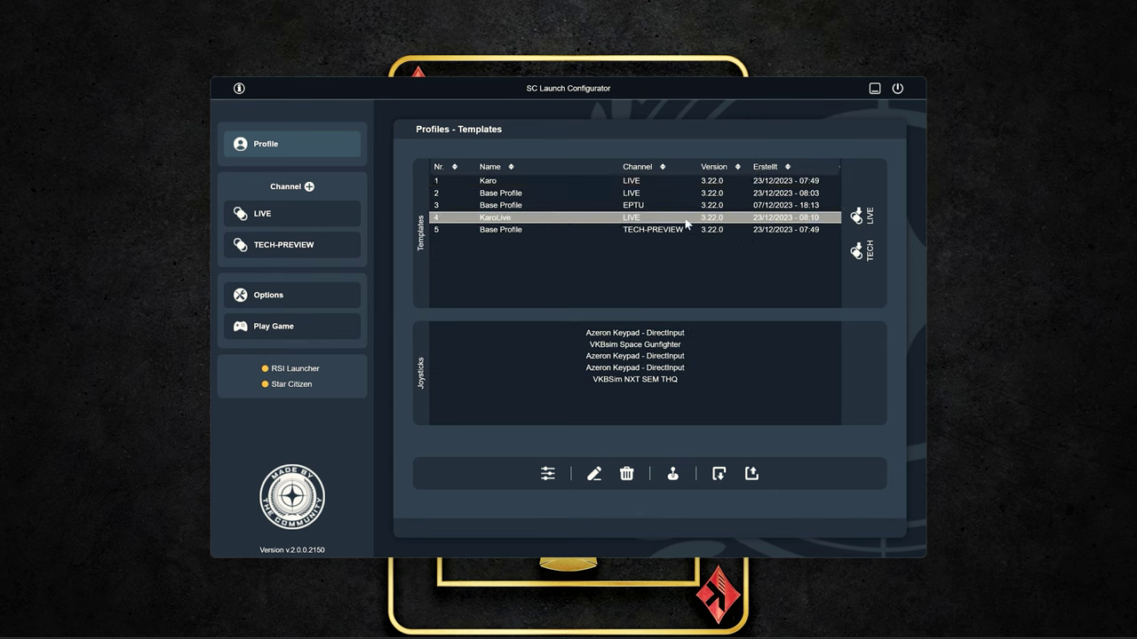
left_click(857, 251)
left_click(525, 353)
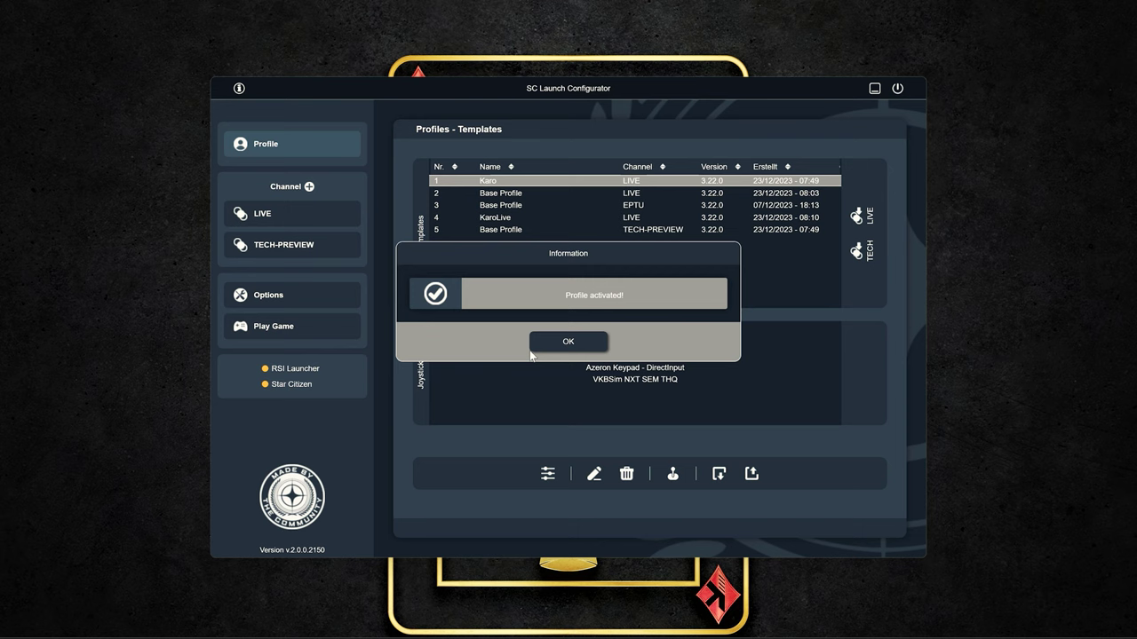
left_click(559, 342)
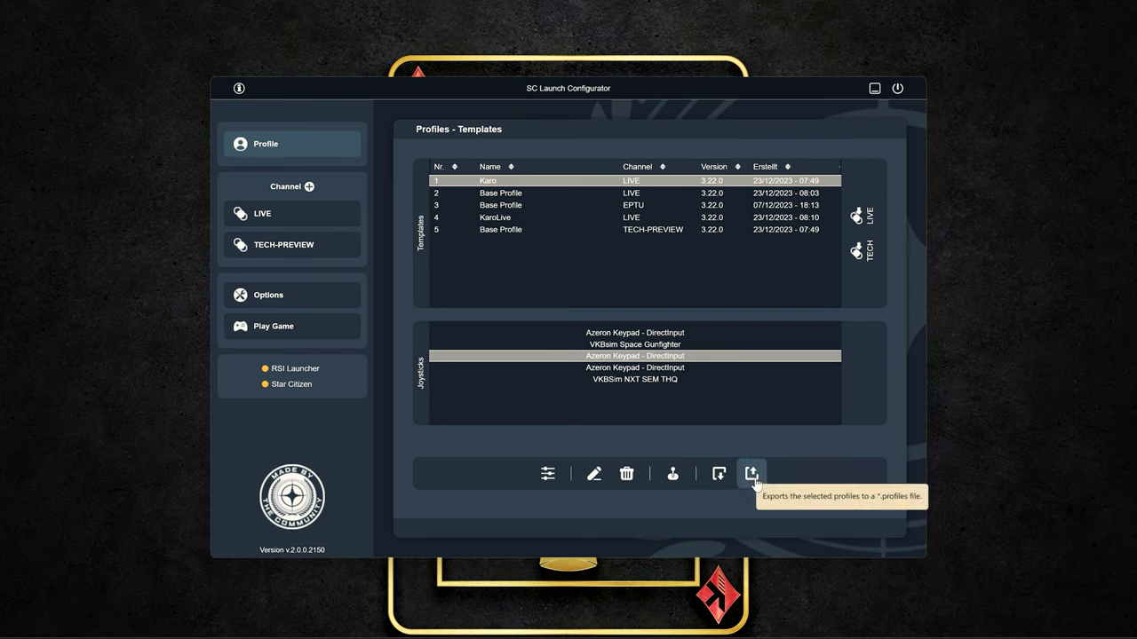
Export the KaroLive profile as KaroLive.profiles to the StarCitizen folder, replacing the existing file
left_click(494, 218)
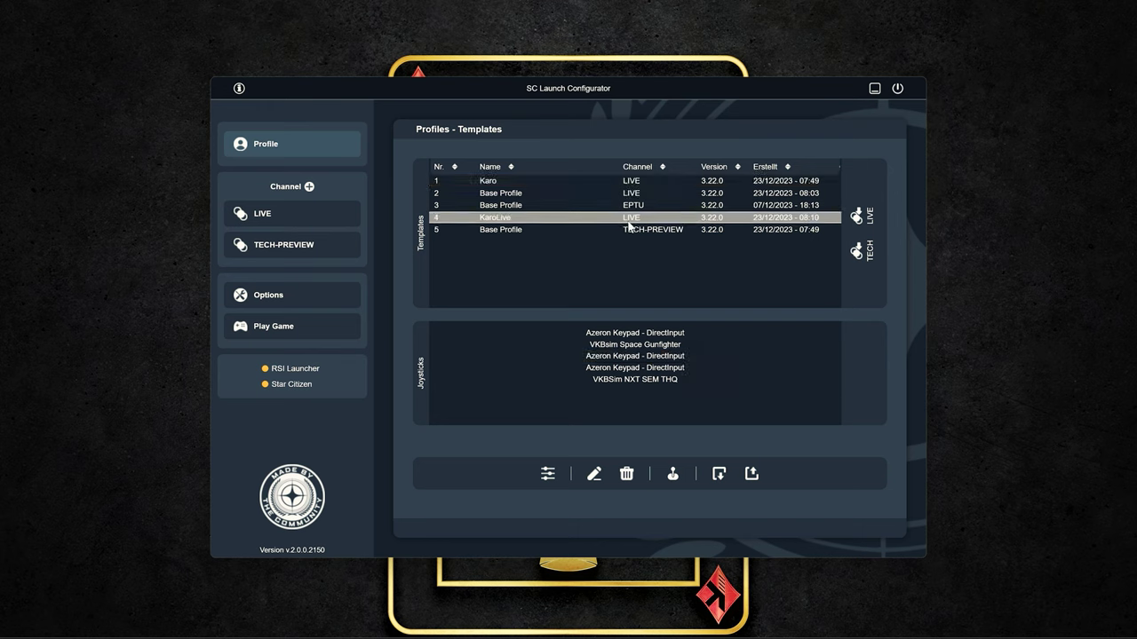
left_click(752, 475)
left_click(463, 240)
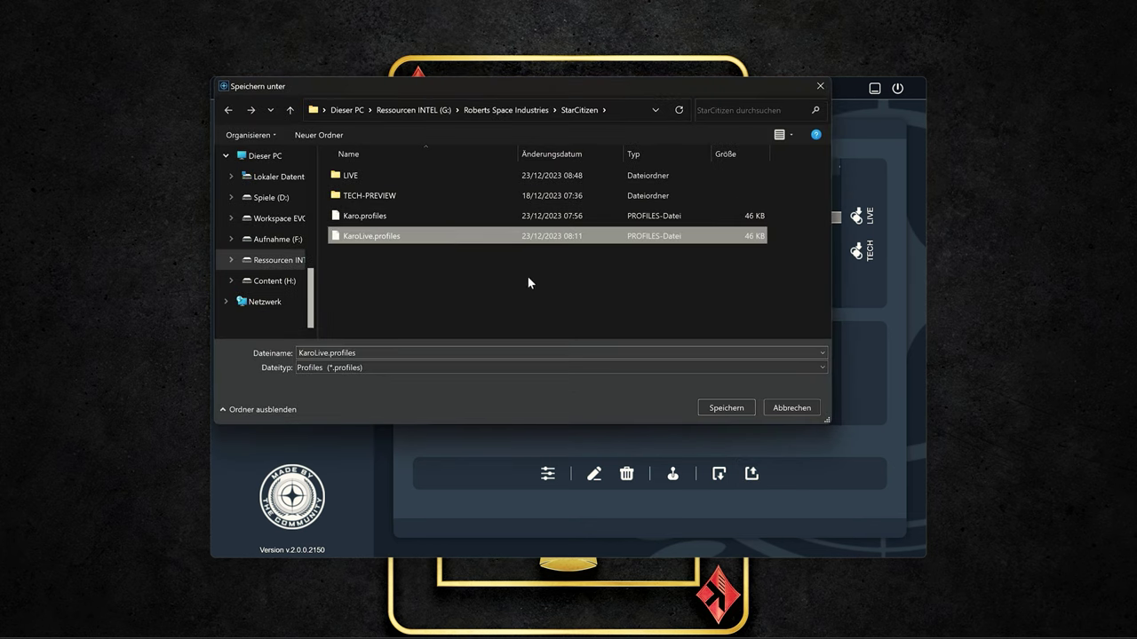
left_click(725, 408)
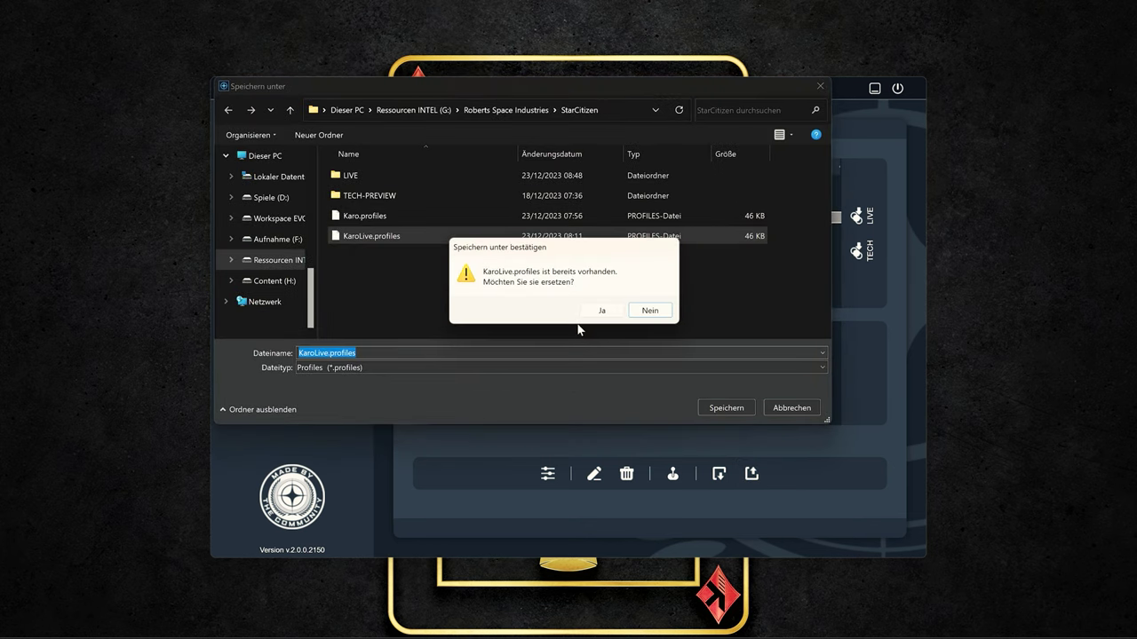
left_click(585, 311)
left_click(568, 342)
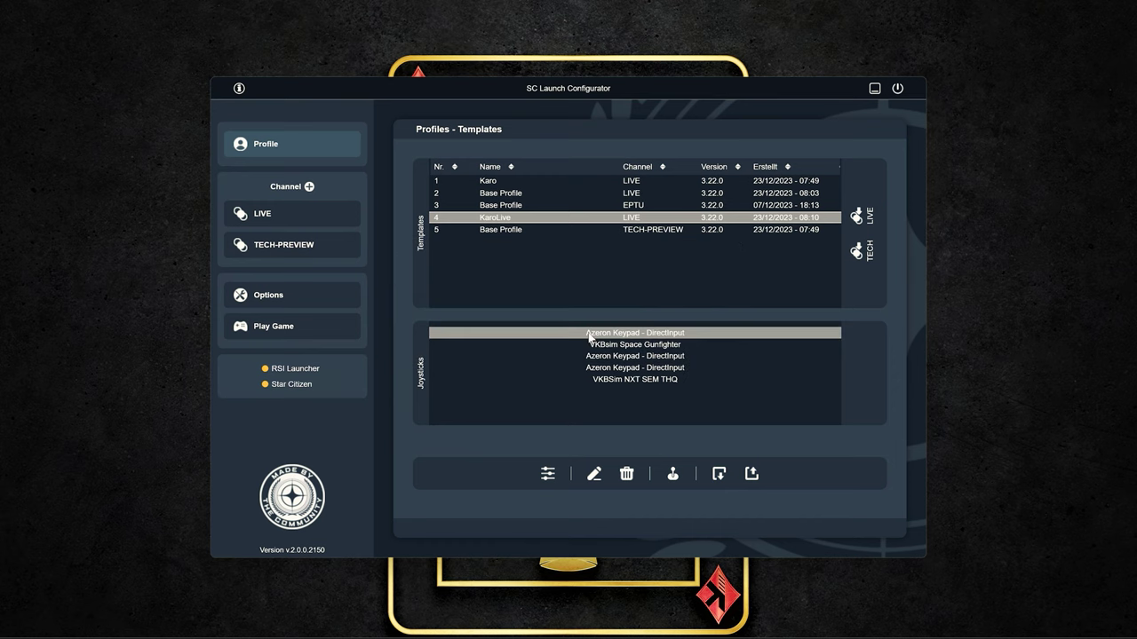
left_click(627, 476)
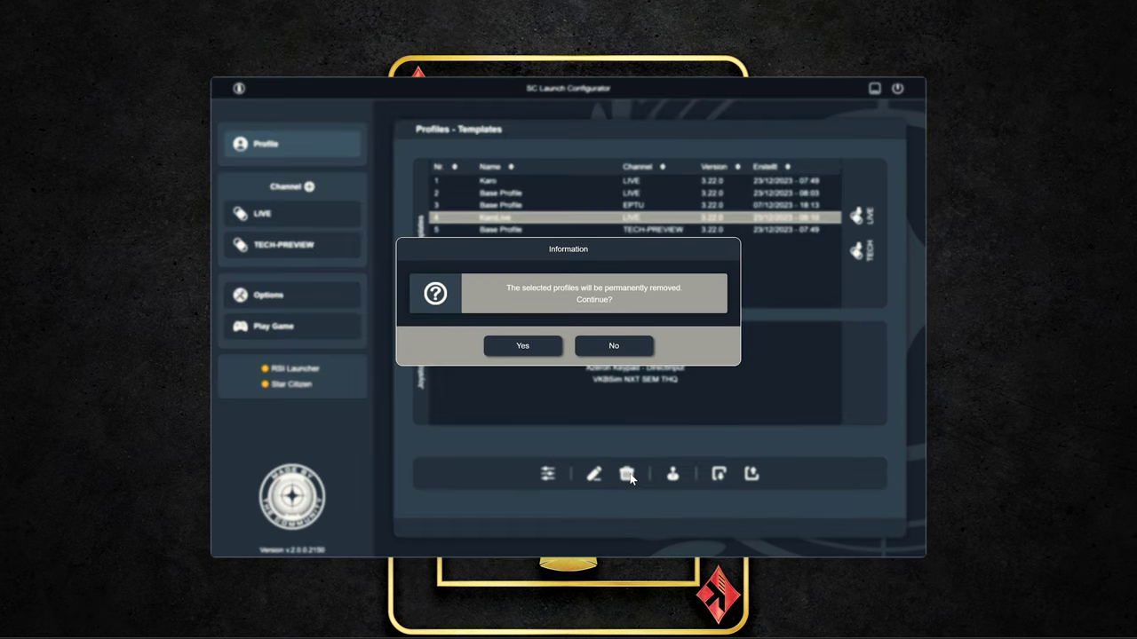
left_click(613, 346)
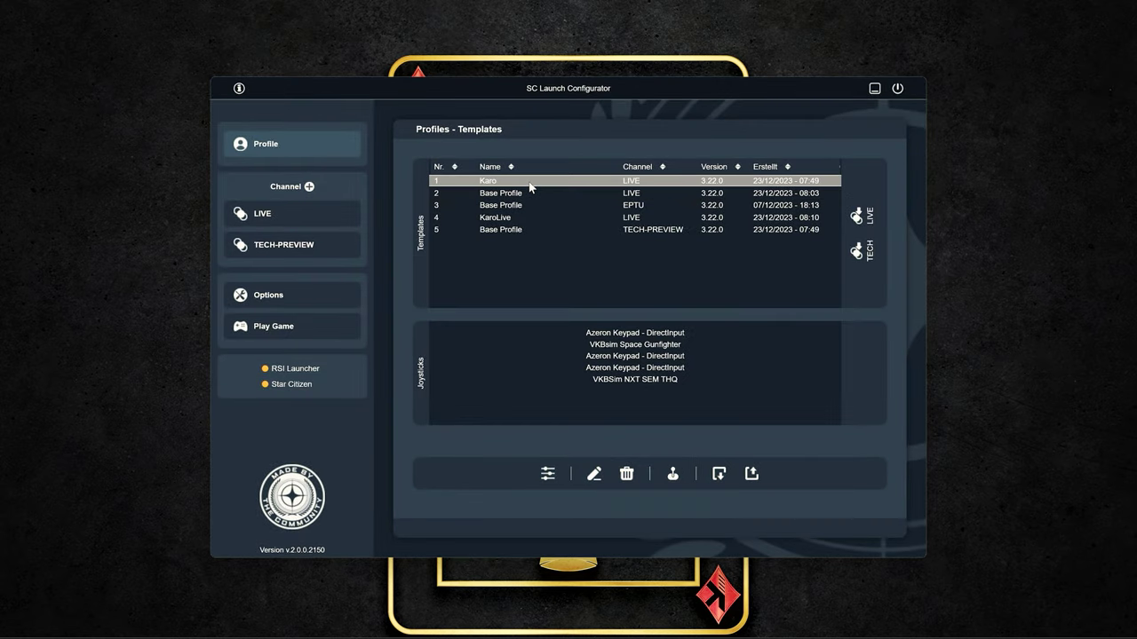
left_click(593, 474)
left_click(541, 291)
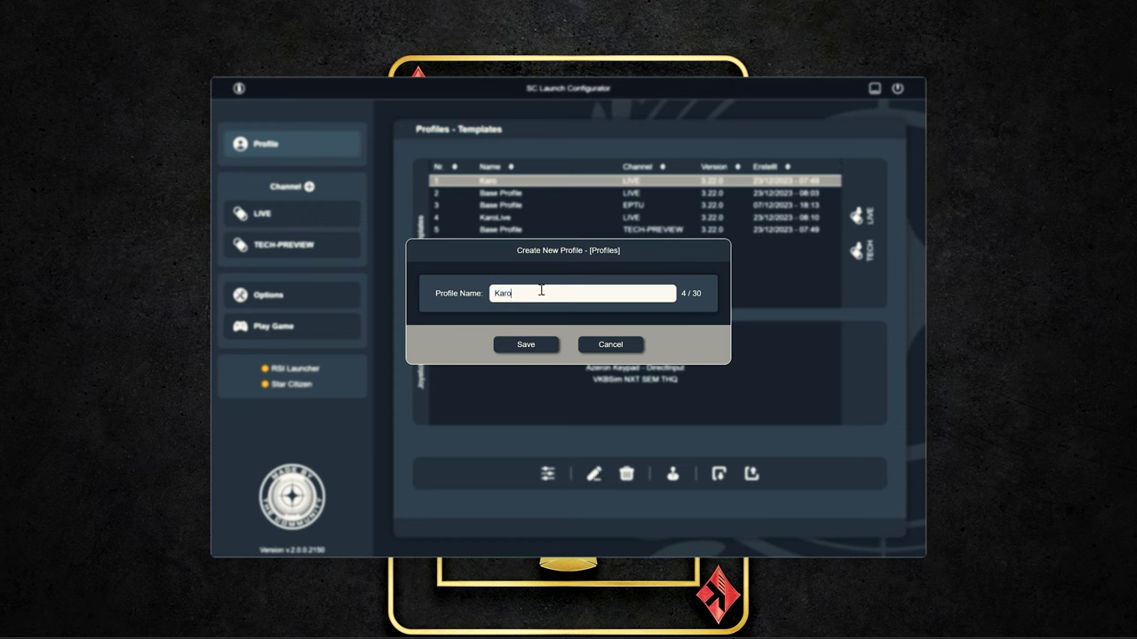
type("^xyt")
left_click(599, 345)
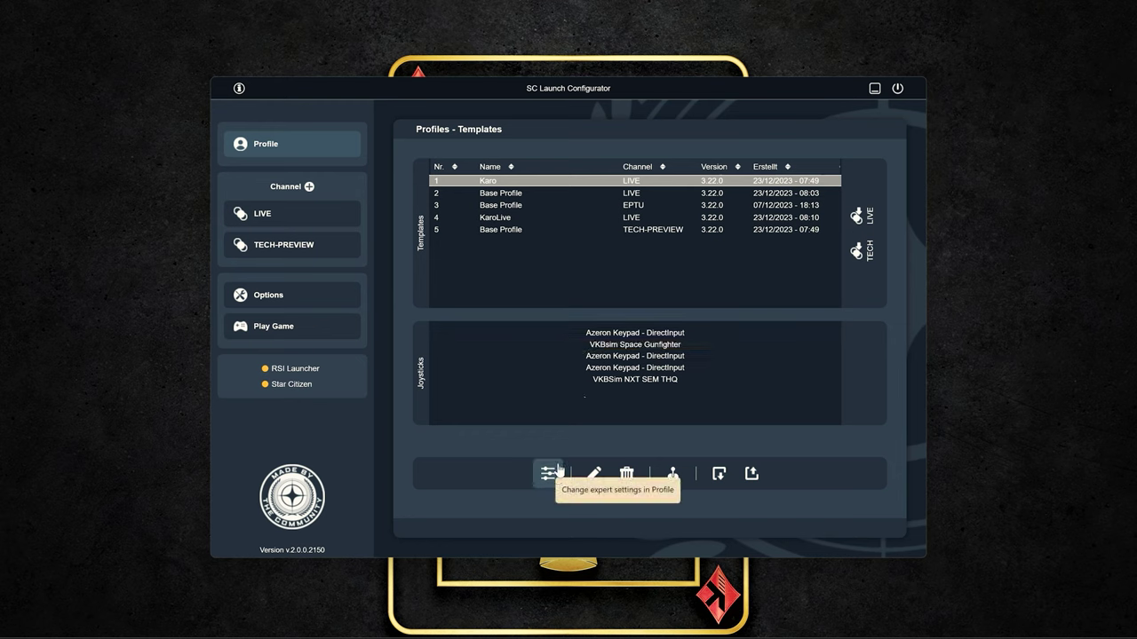
Examine the expert settings of the KaroLive profile from Screen Width to Weapon Fallback Convergence Distance, then close them without saving
left_click_drag(644, 85, 536, 78)
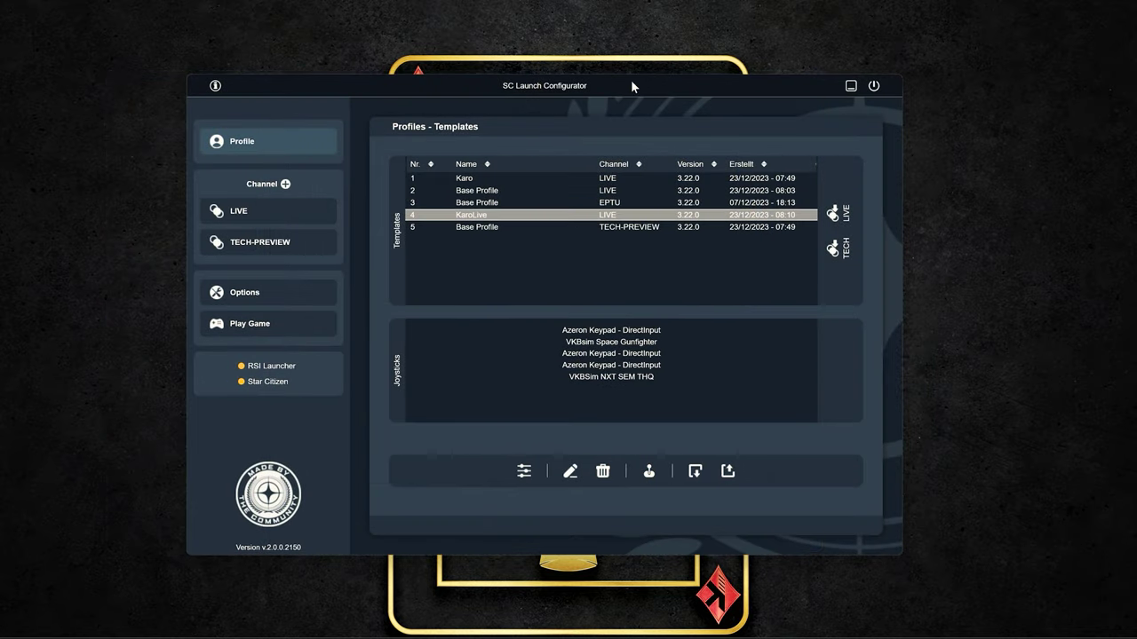
left_click_drag(632, 86, 401, 65)
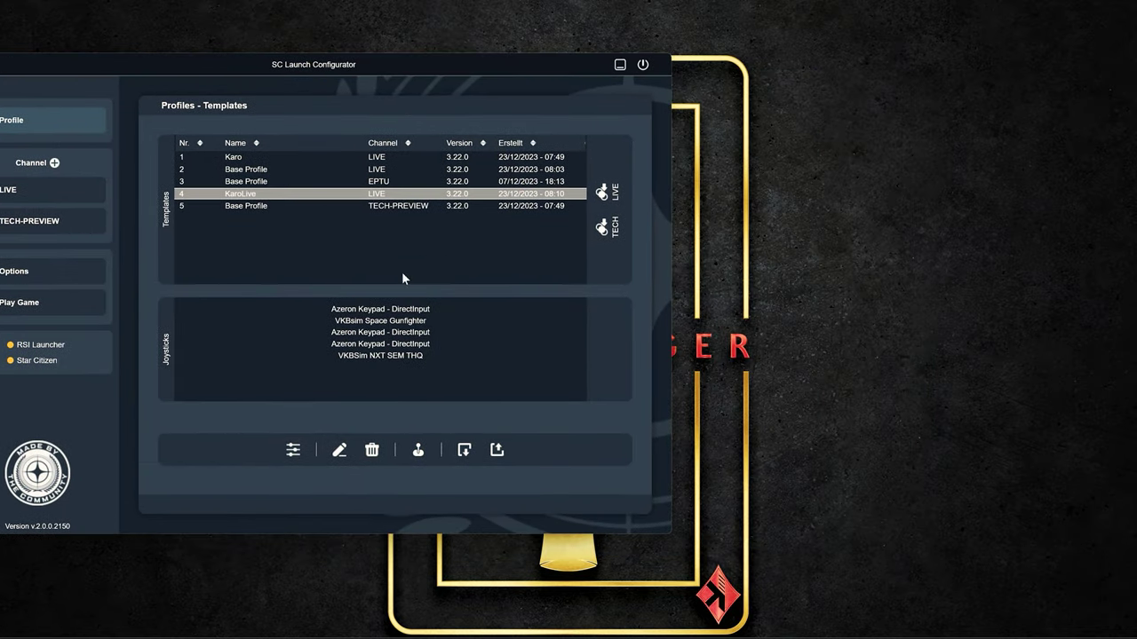
left_click(294, 451)
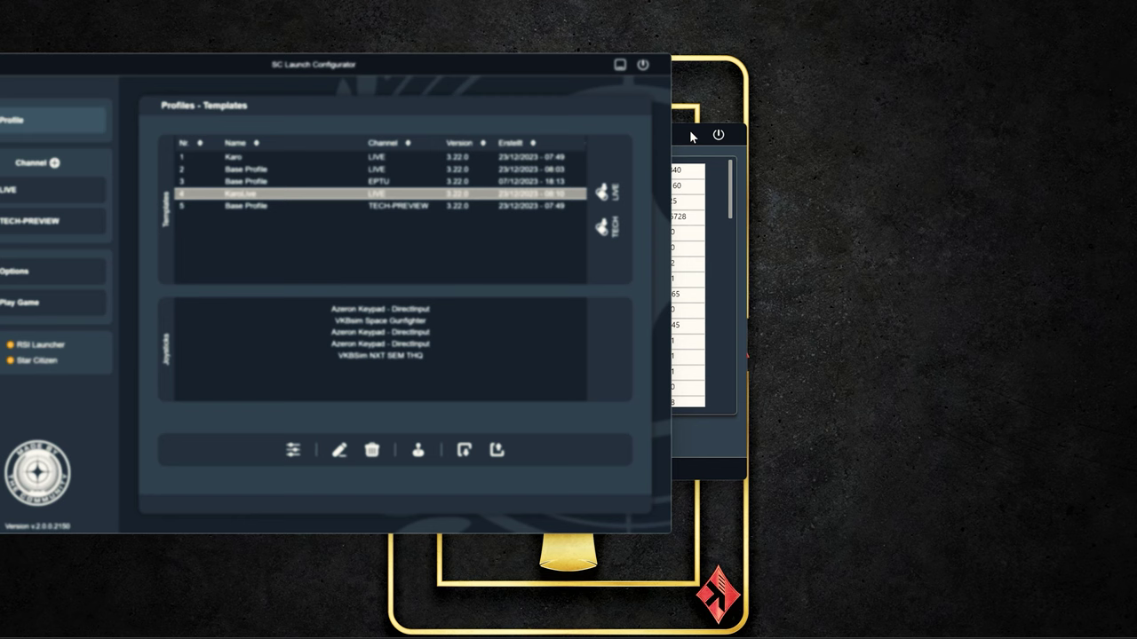
left_click_drag(692, 136, 990, 106)
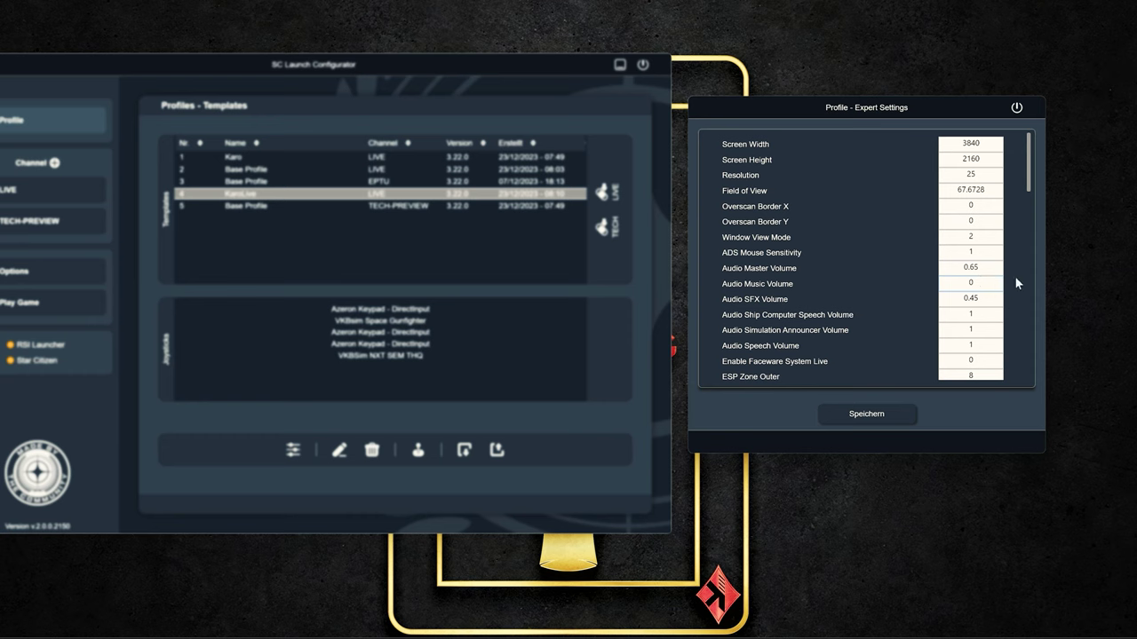
left_click_drag(1029, 188, 1032, 383)
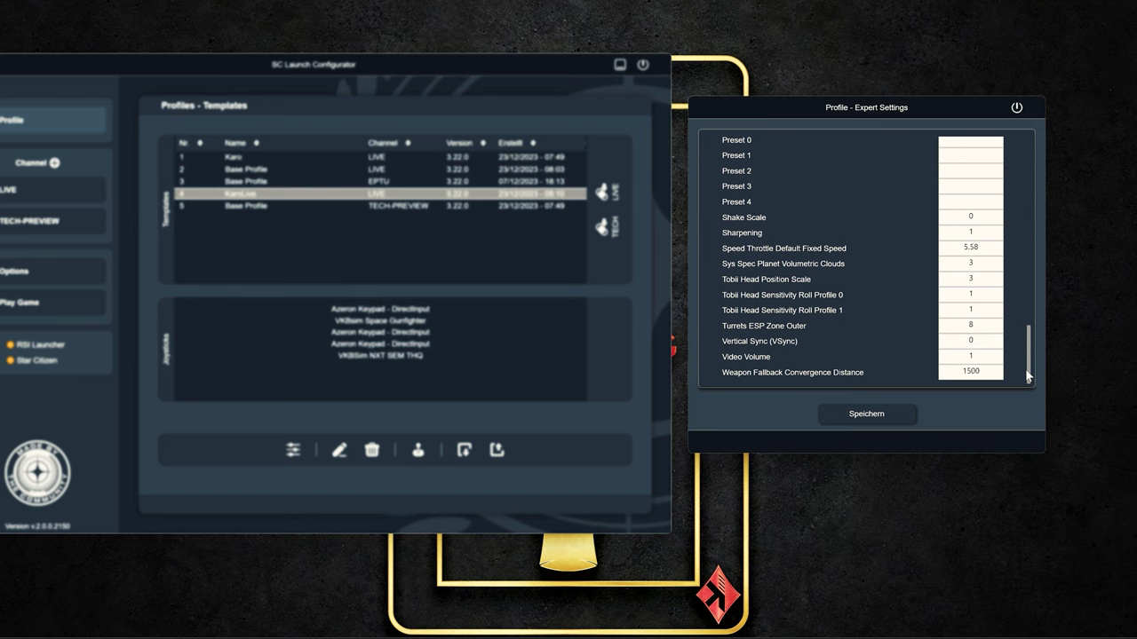
left_click(1017, 109)
left_click_drag(446, 64, 711, 78)
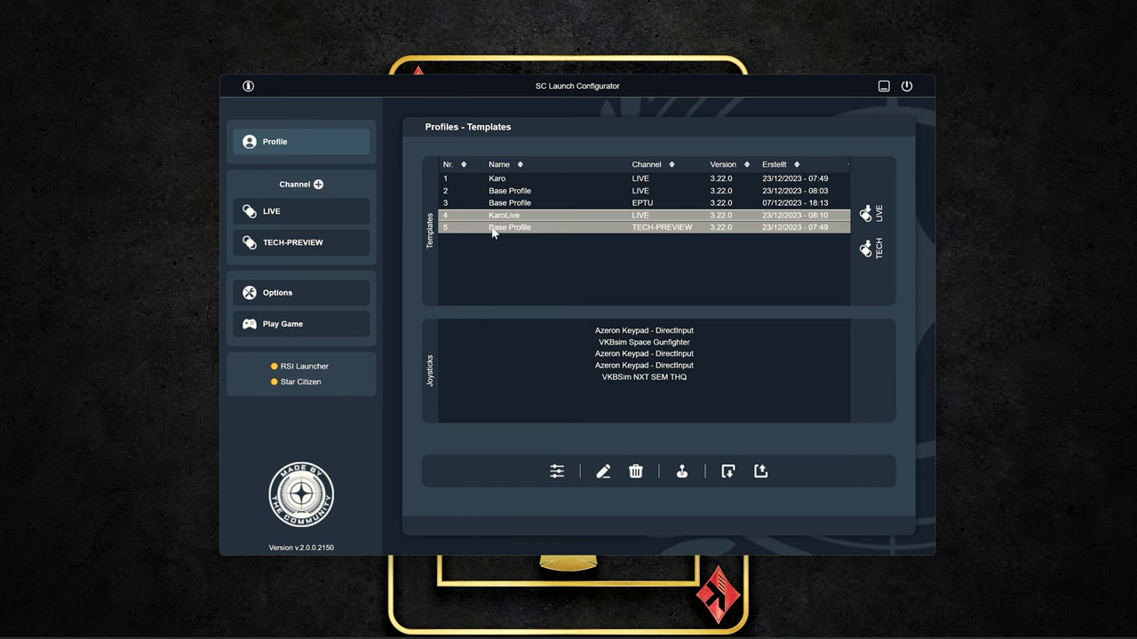
Download the latest joystick mapping files and Star Citizen translations from the program options
left_click(317, 295)
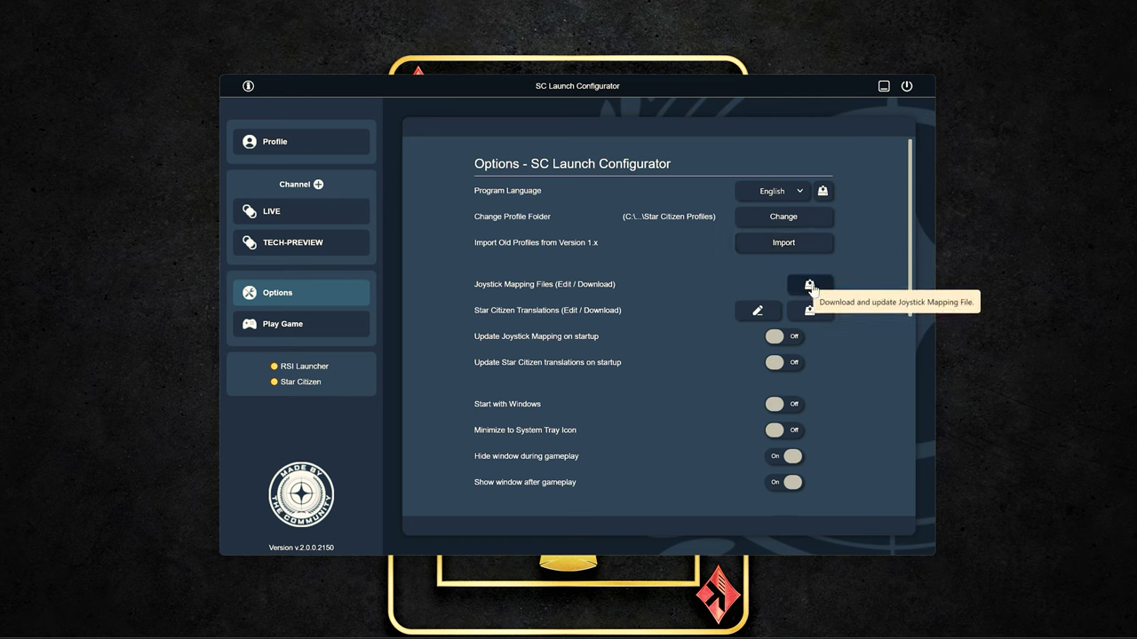
left_click(810, 286)
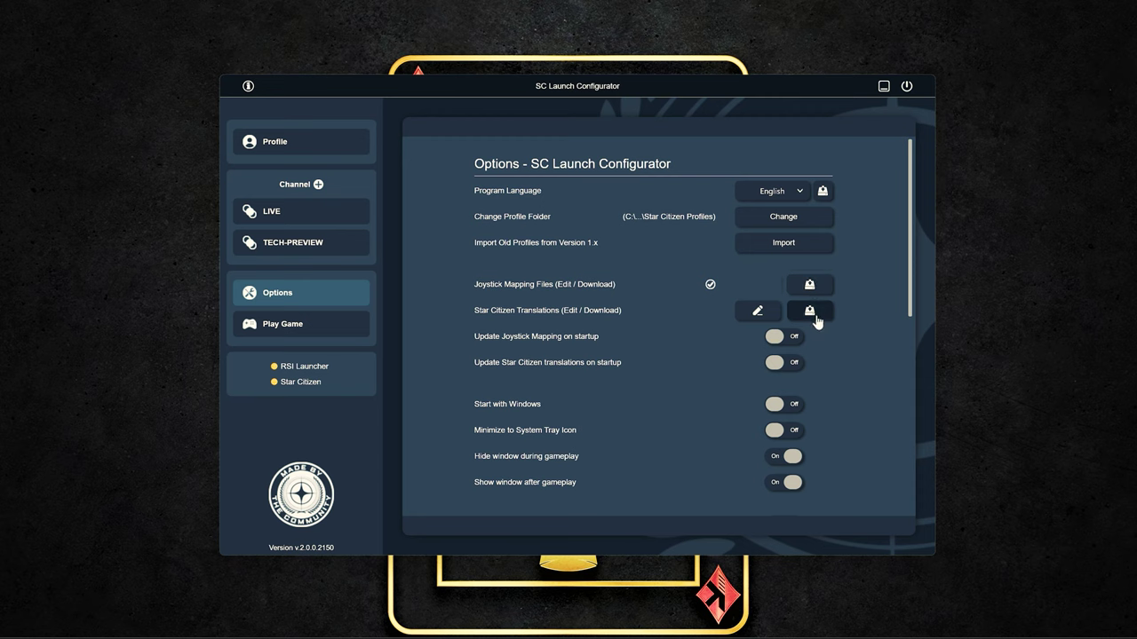
left_click(810, 313)
Open the Star Citizen translations file sc_translations.json in the text editor and select its LIVE section name
left_click(776, 312)
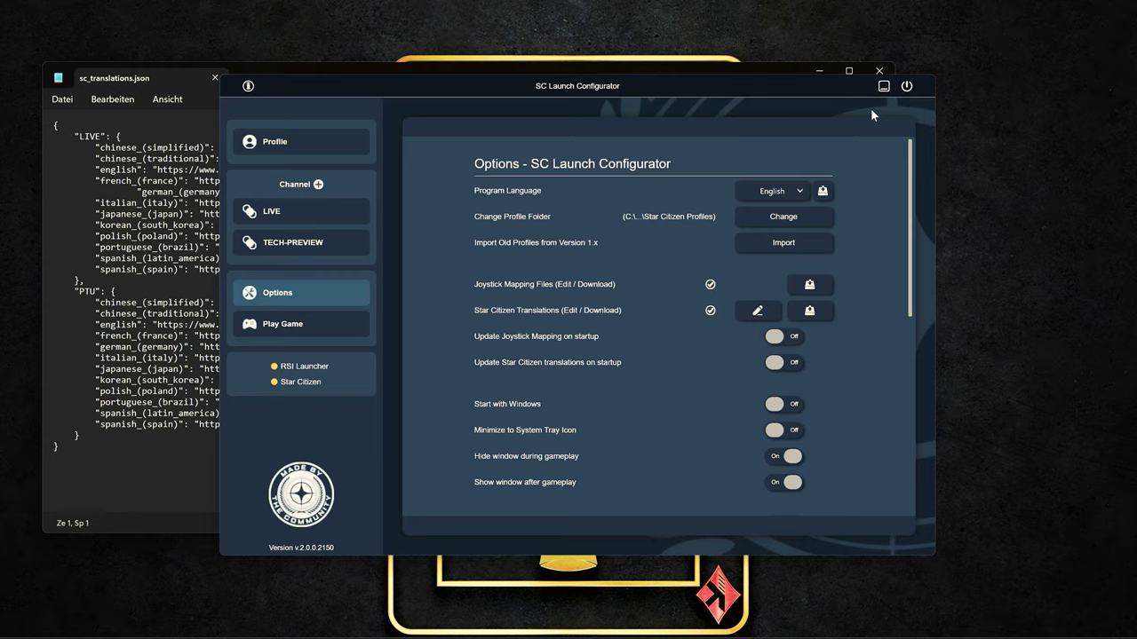
left_click(883, 86)
left_click_drag(345, 81, 381, 94)
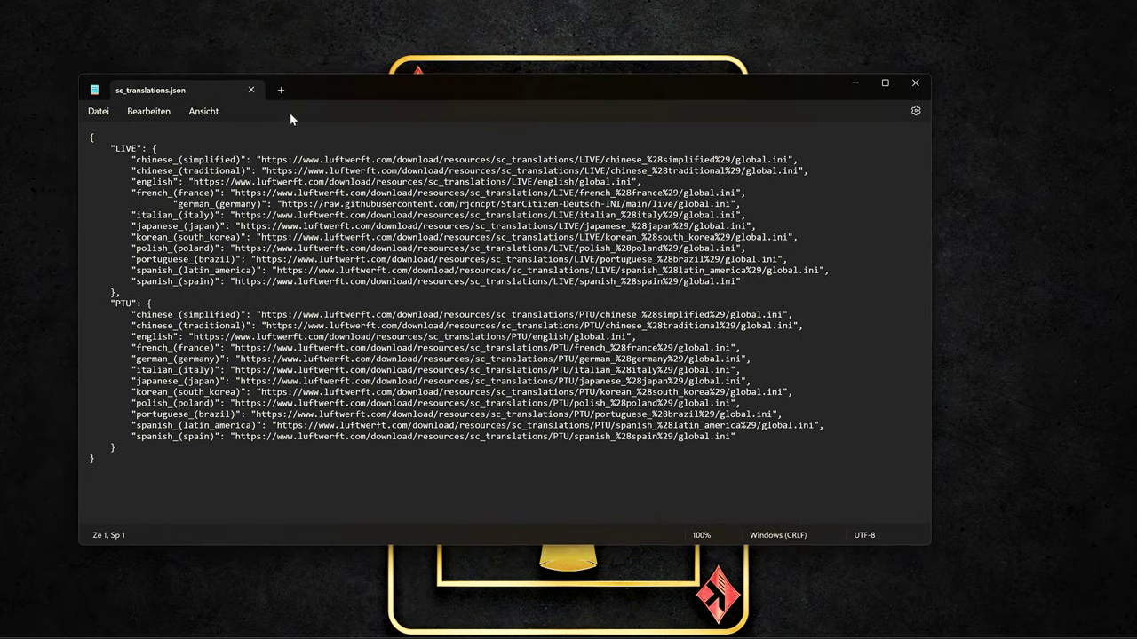
double_click(126, 149)
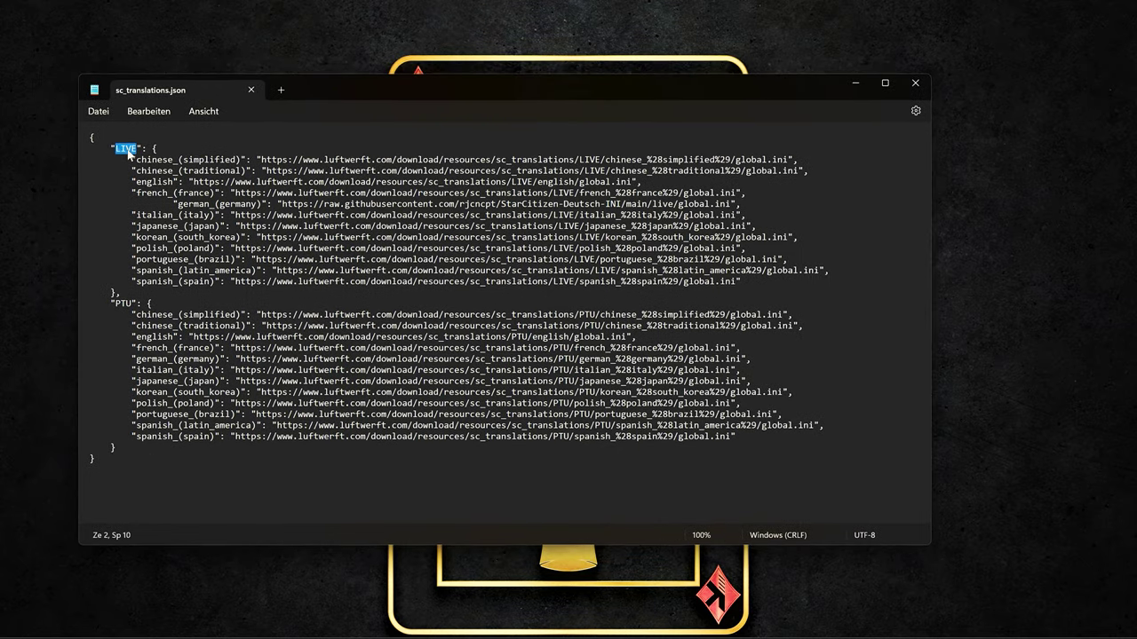
Select the PTU section name in the translations file, its korean_(south_korea) entry, and that entry's download URL
double_click(123, 303)
double_click(151, 392)
left_click_drag(259, 392, 772, 392)
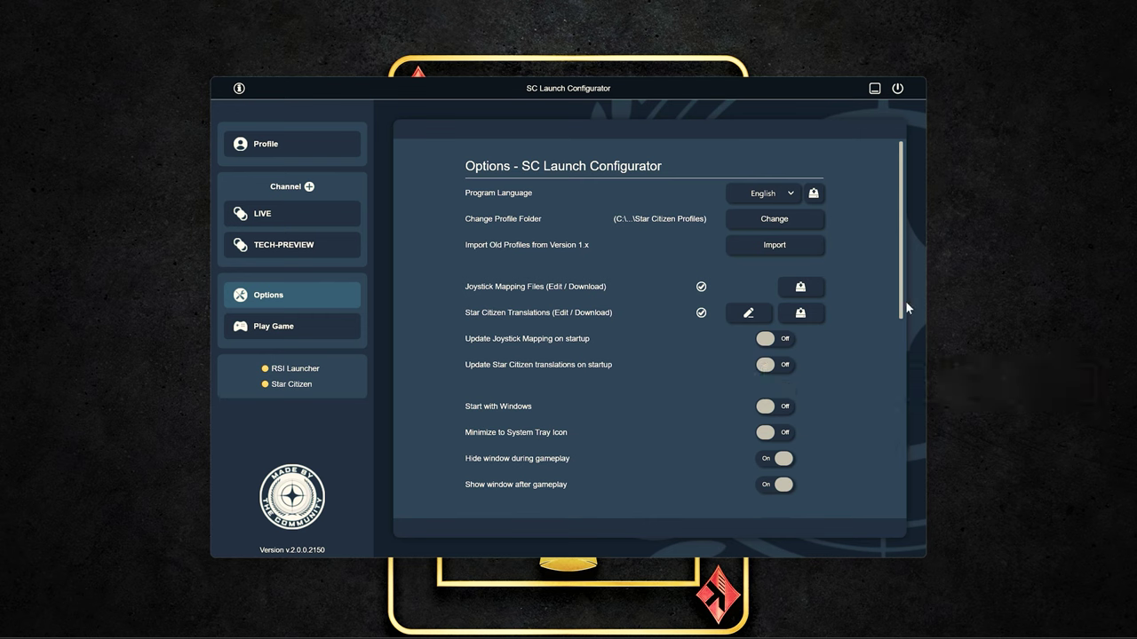
Turn Expert Mode off in the program options and check the profile templates page
left_click_drag(905, 302, 901, 388)
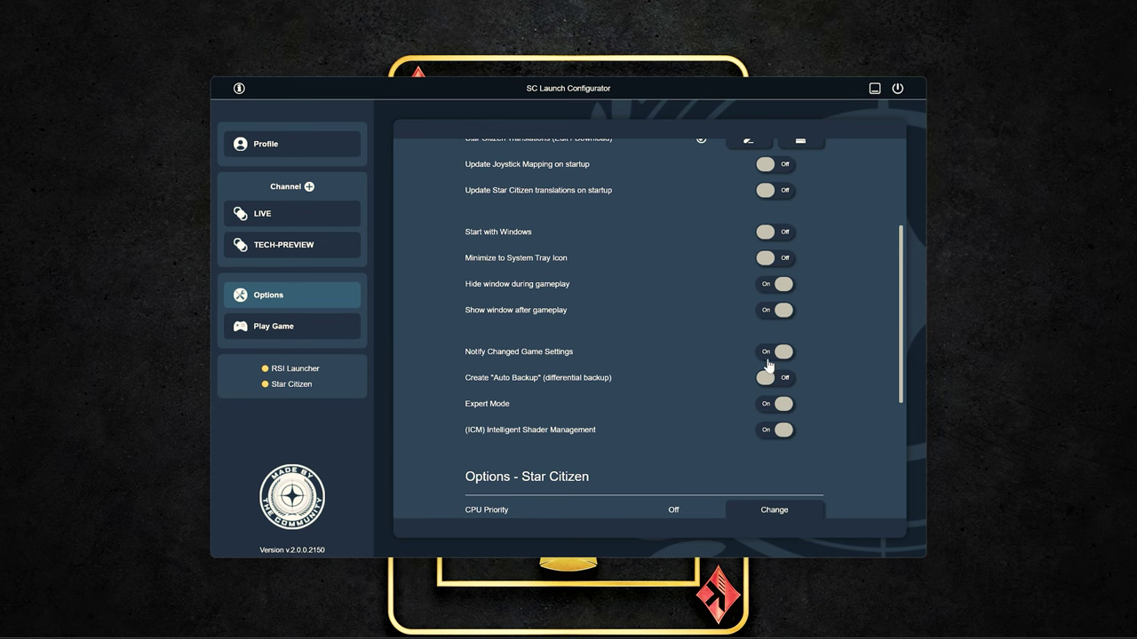
mouse_move(784, 363)
scroll(866, 358, "down", 3)
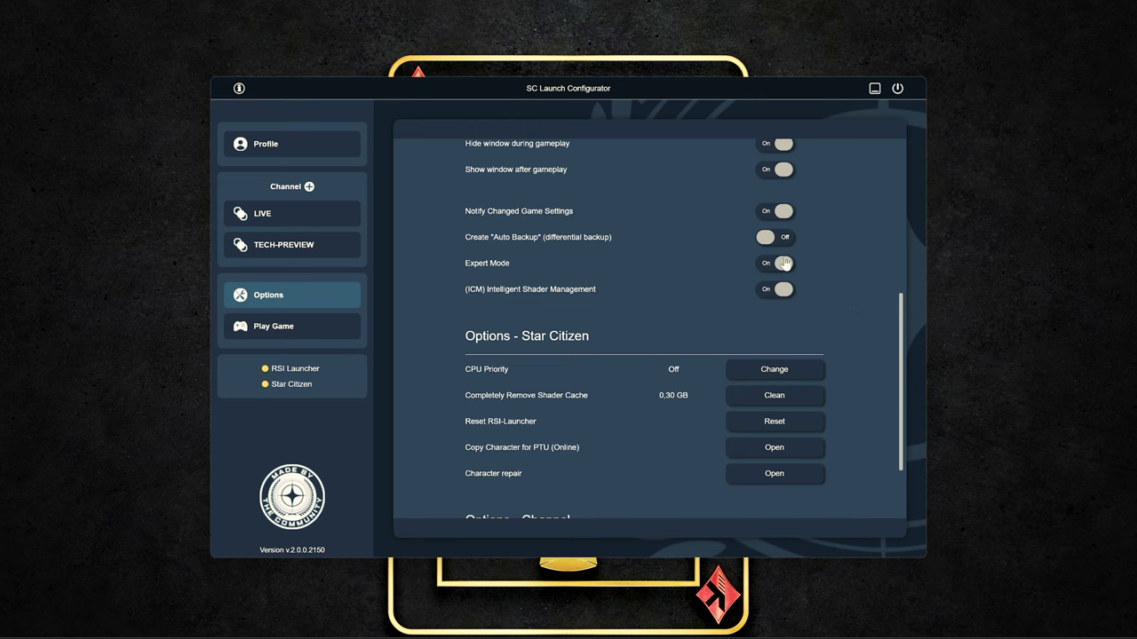
left_click(785, 267)
left_click(289, 148)
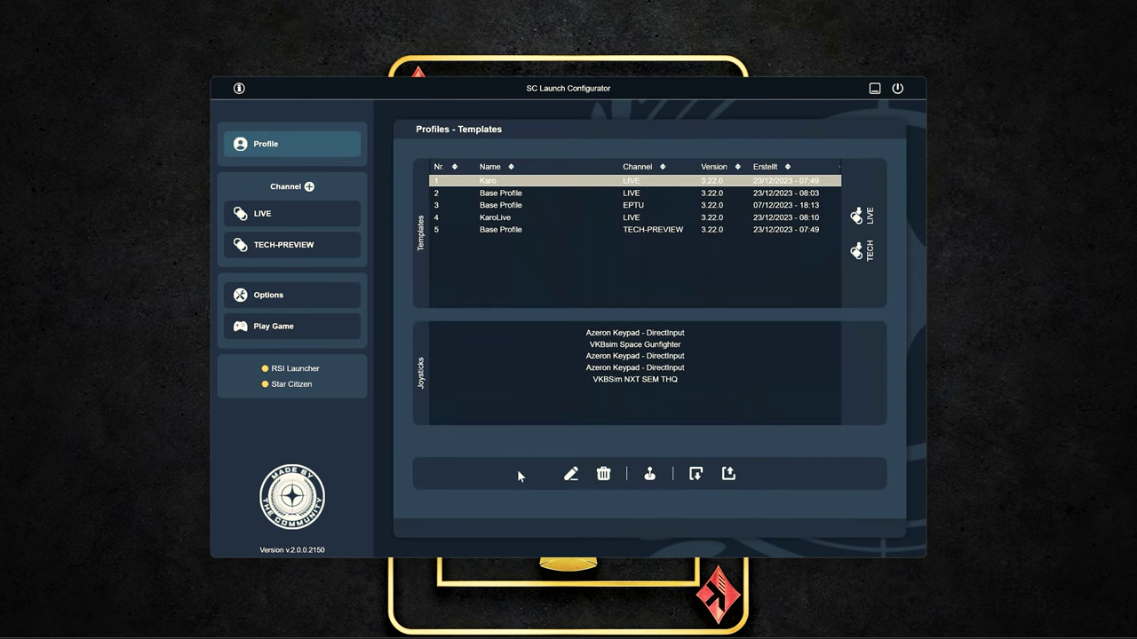
Turn Expert Mode back on in the program options and return to the profile templates page
left_click(301, 296)
left_click(778, 263)
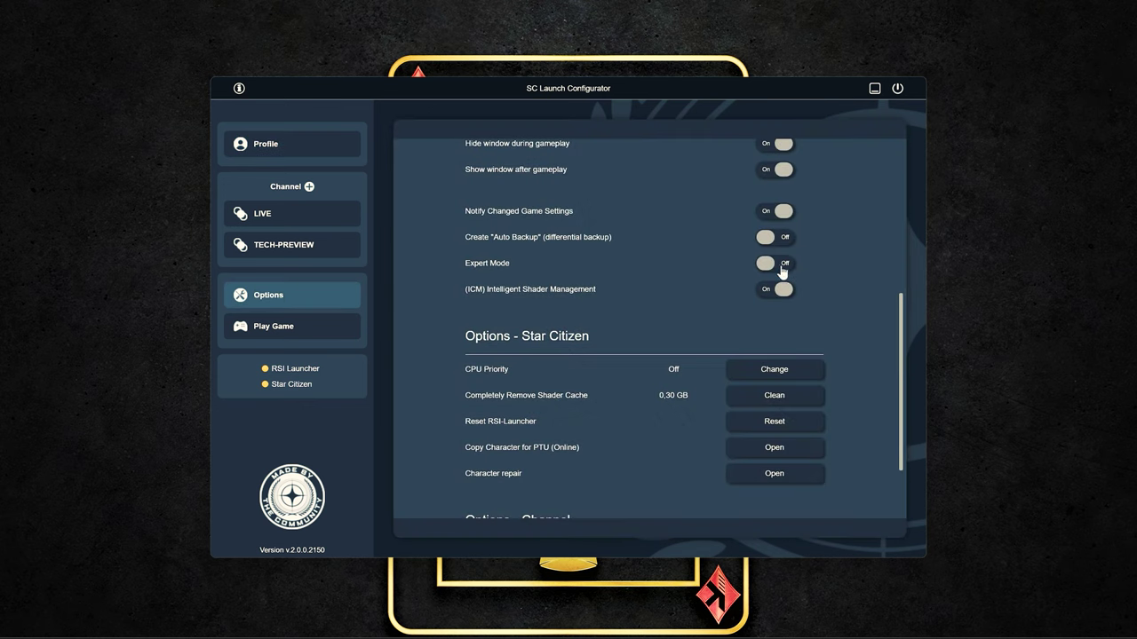
left_click(321, 154)
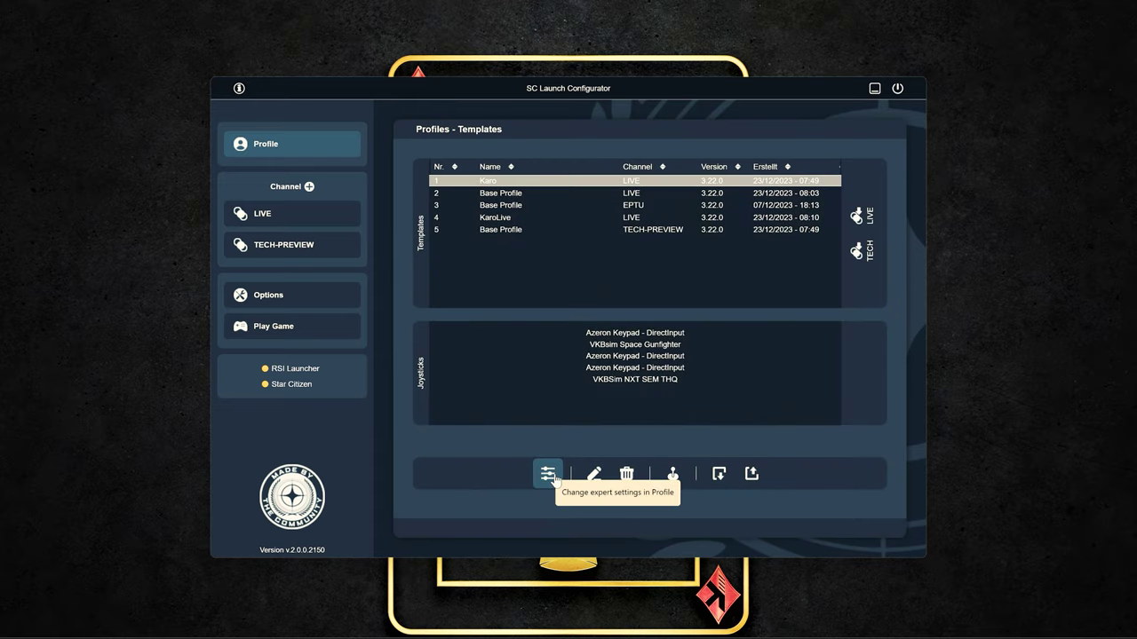
Try to set the game CPU priority to Higher than Normal in the Star Citizen options
left_click(256, 295)
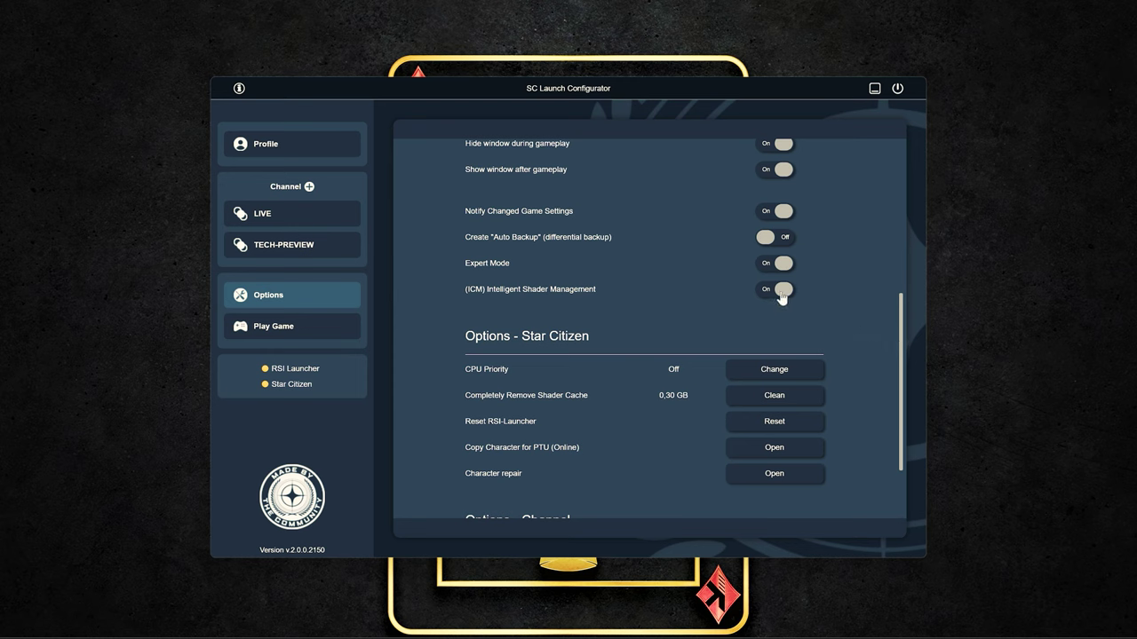
mouse_move(781, 294)
scroll(892, 350, "down", 1)
left_click(793, 309)
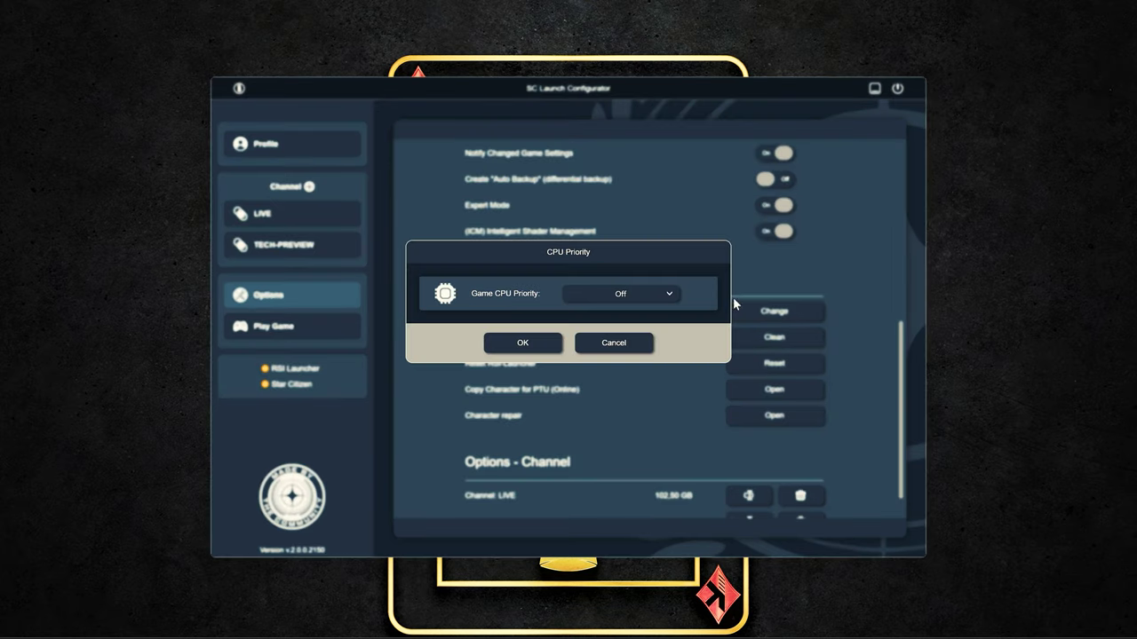
left_click(647, 291)
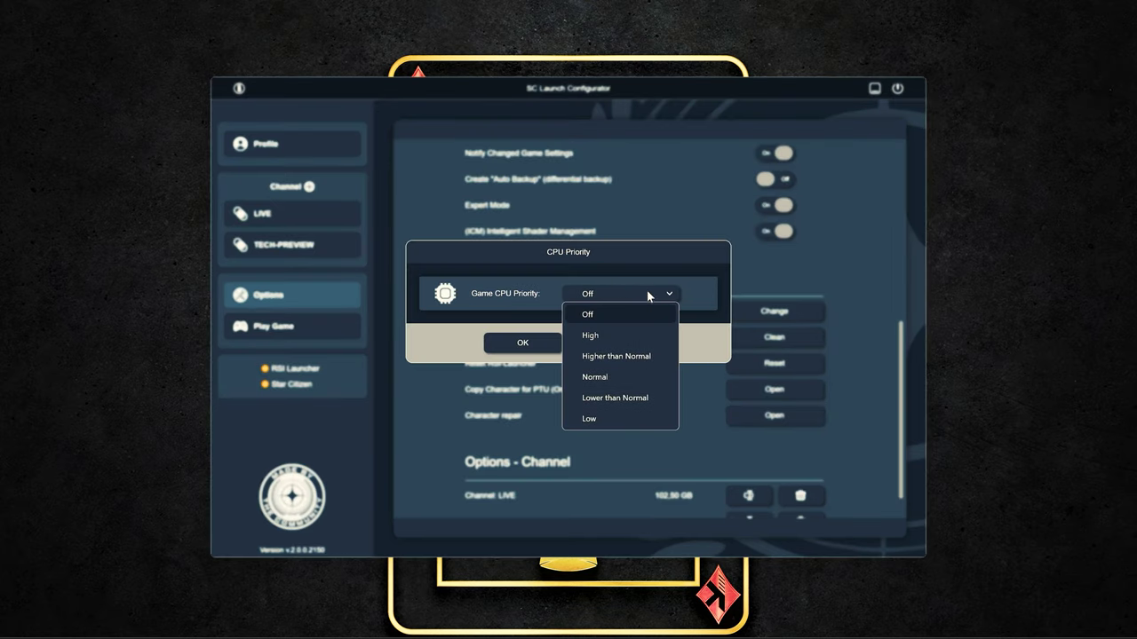
left_click(641, 357)
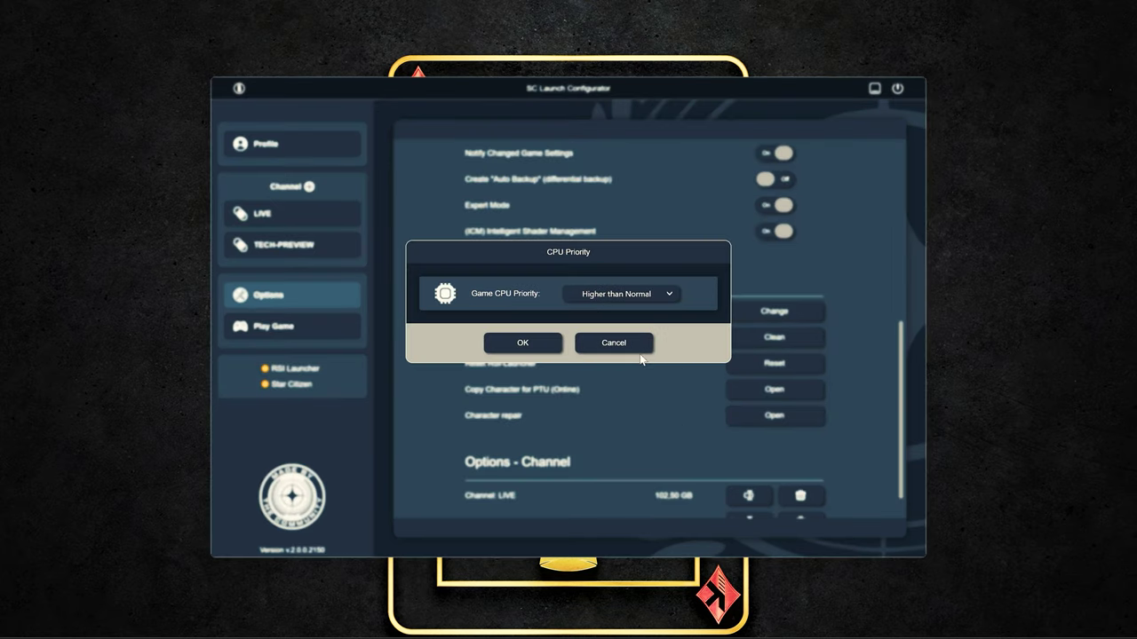
left_click(524, 343)
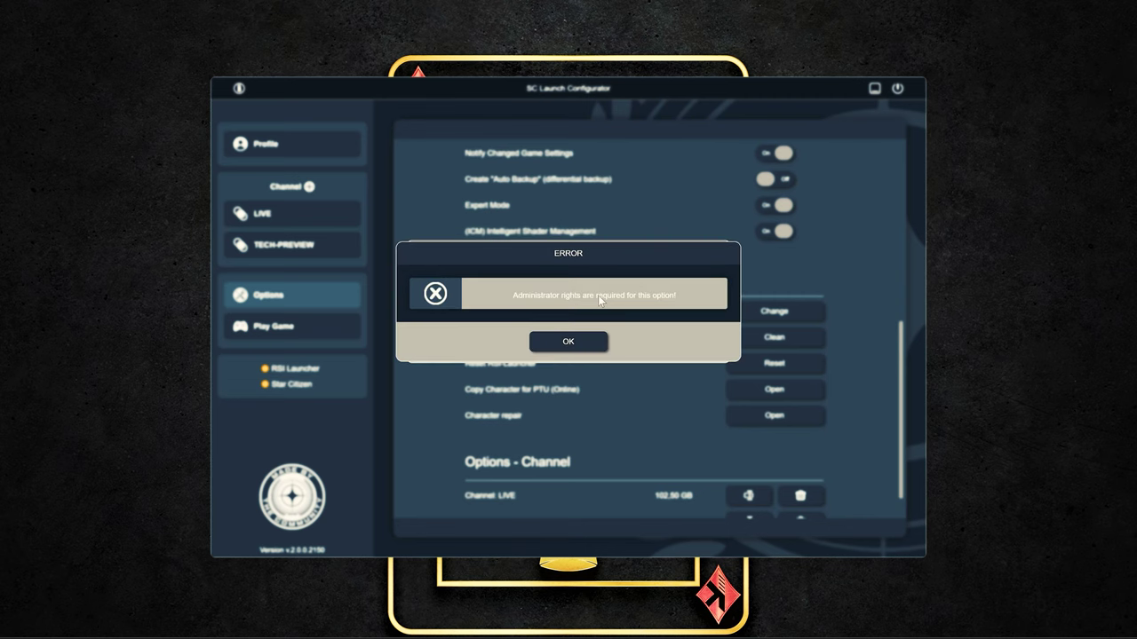
left_click(578, 343)
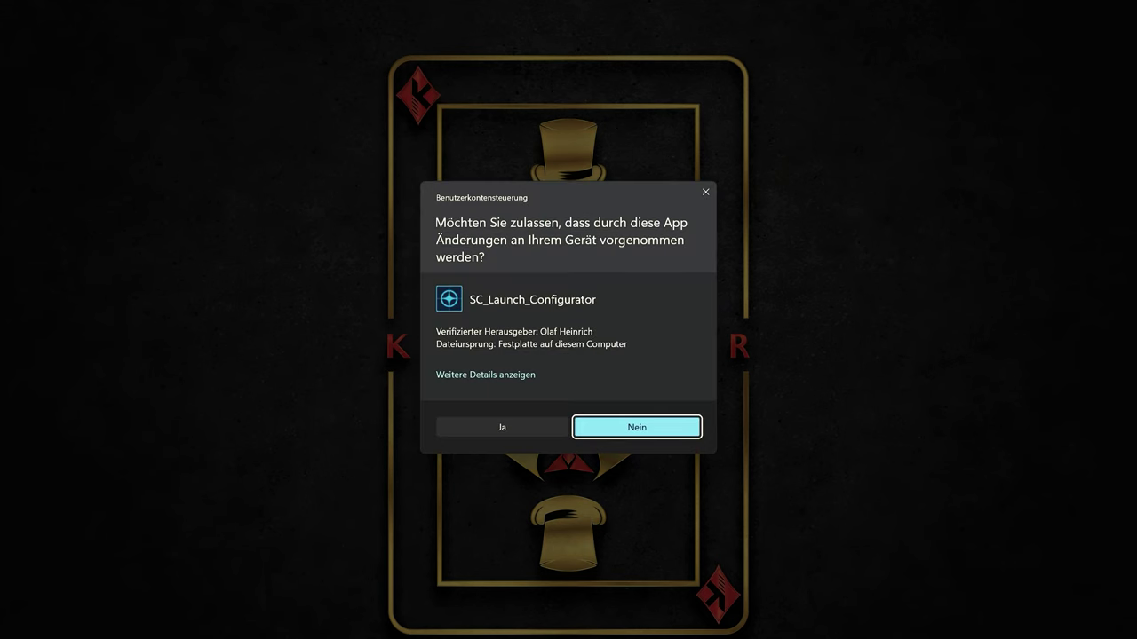
Allow SC_Launch_Configurator to make changes to the device and open its Star Citizen options
left_click(502, 427)
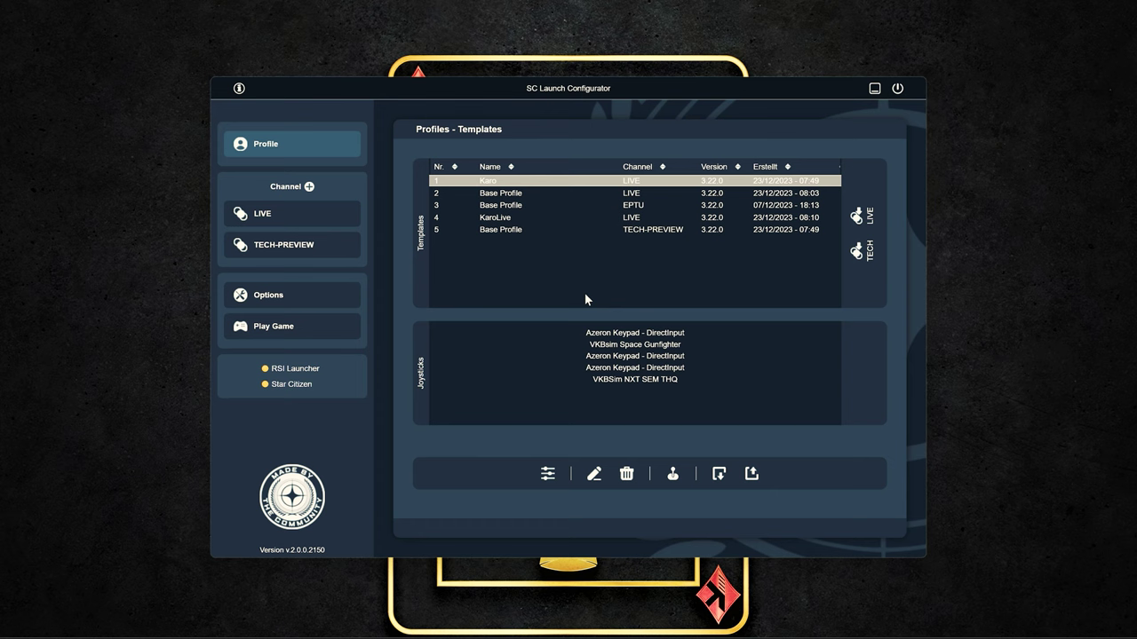
left_click(312, 302)
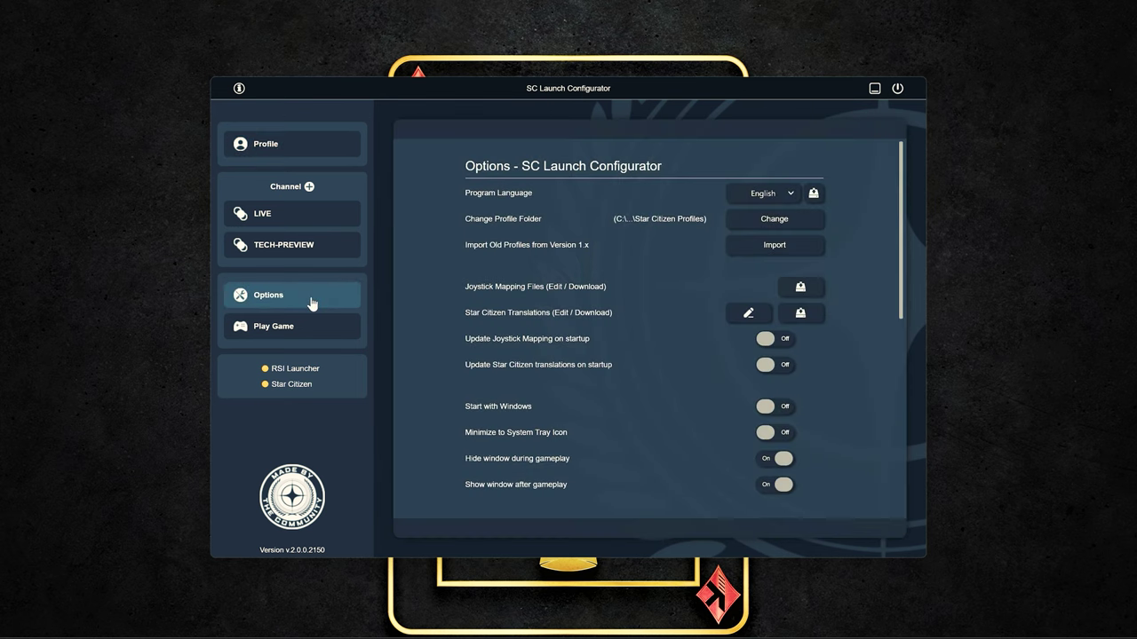
left_click_drag(900, 186, 910, 397)
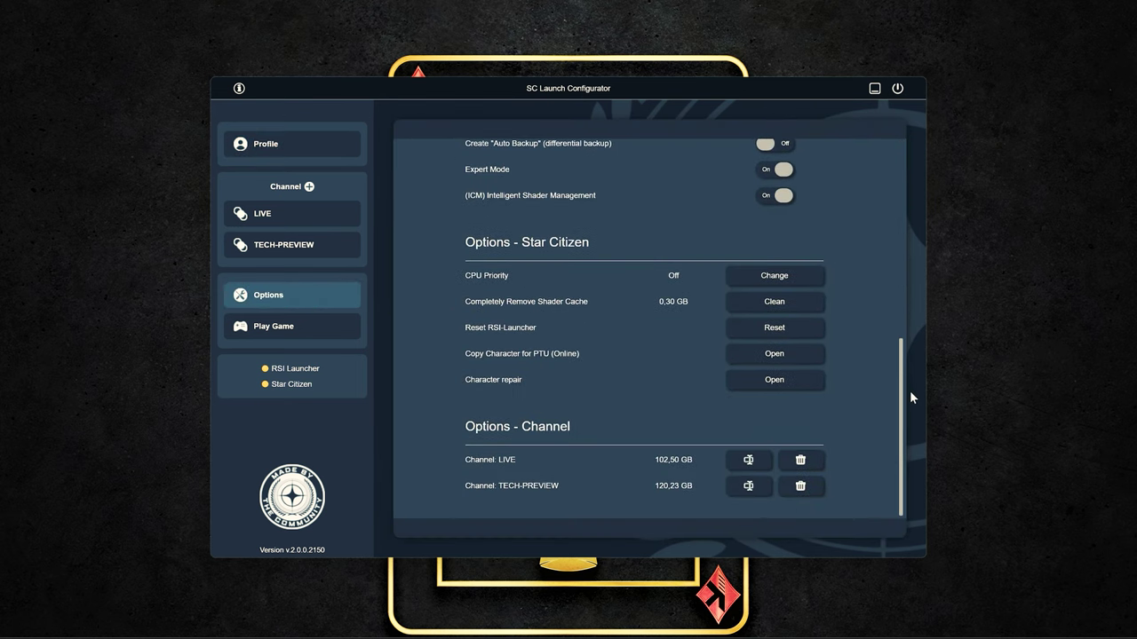
Set the game CPU priority to Higher than Normal
left_click(767, 276)
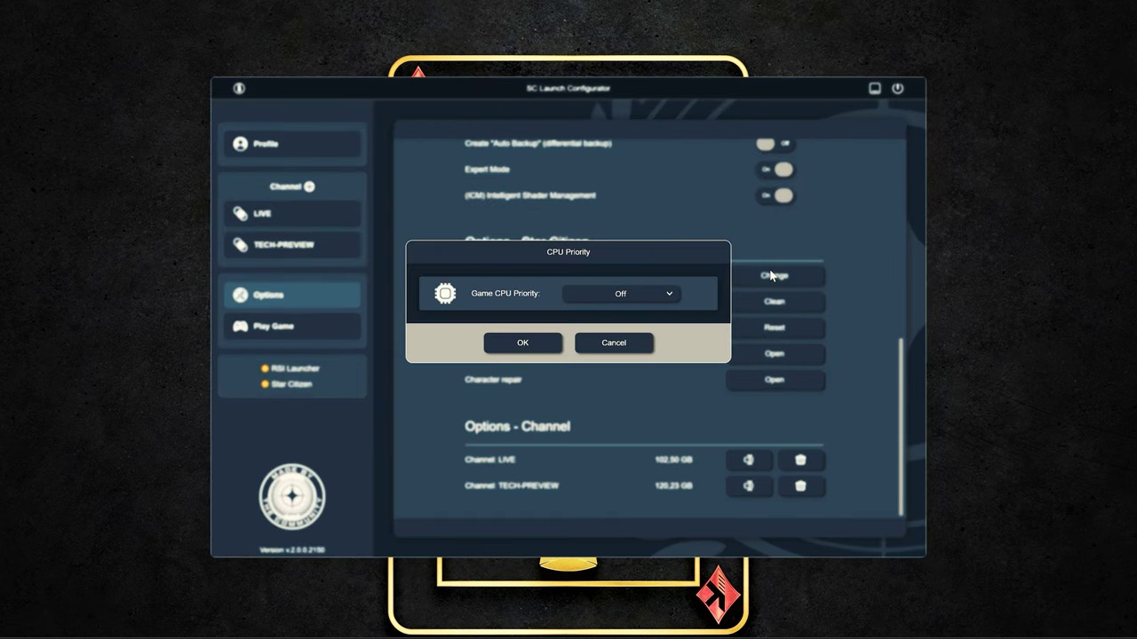
left_click(585, 292)
left_click(604, 356)
left_click(522, 343)
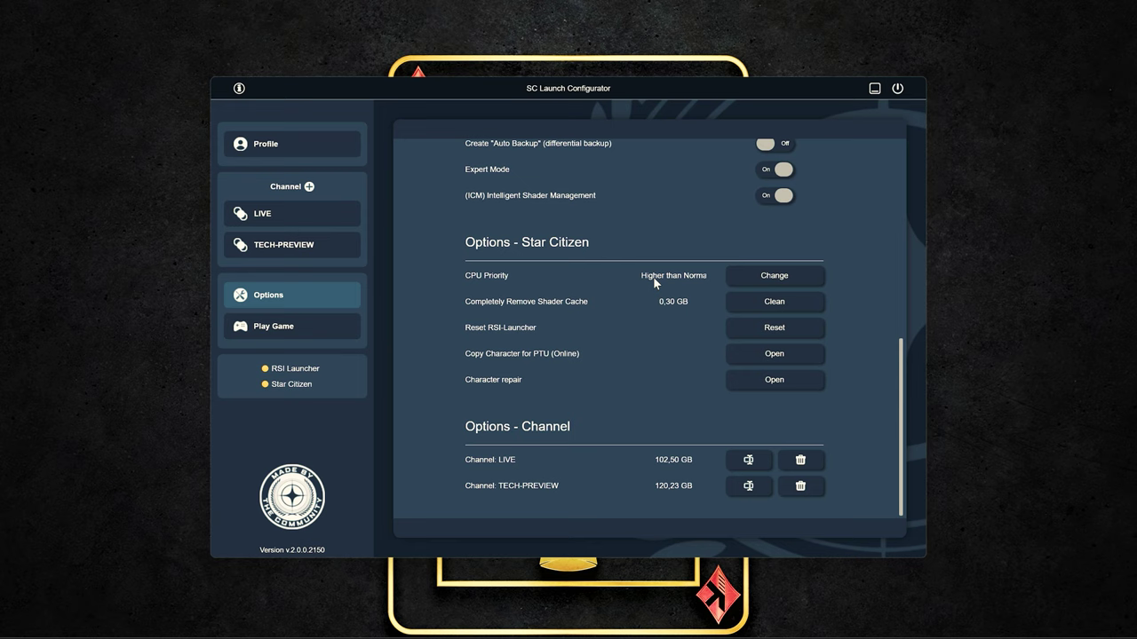
Set the game CPU priority back to Off
left_click(765, 277)
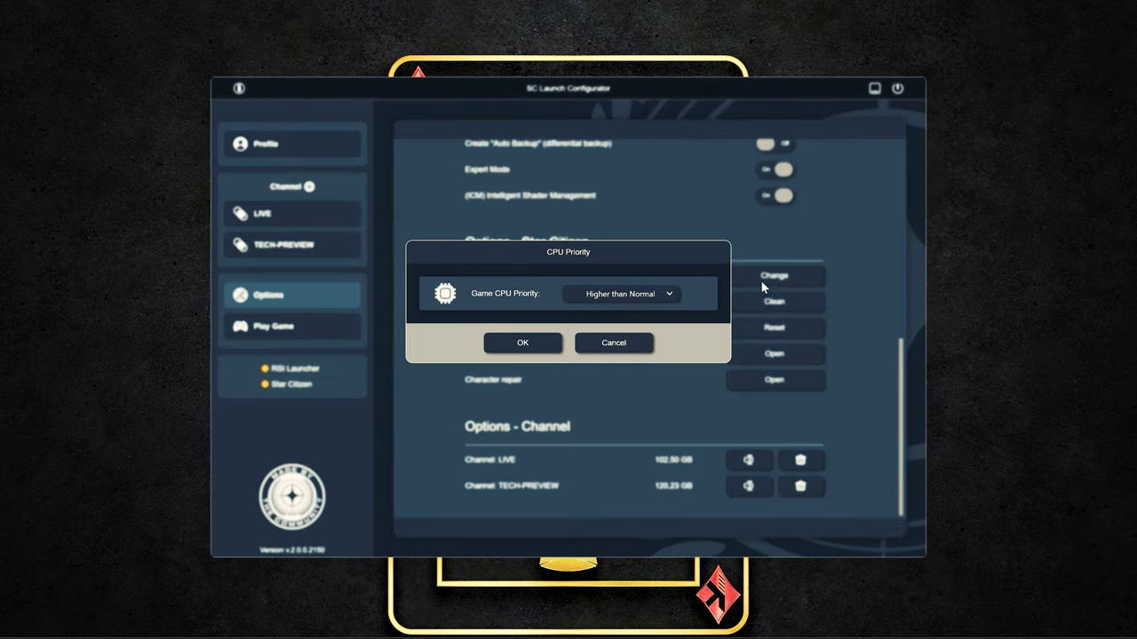
left_click(640, 293)
left_click(612, 317)
left_click(551, 343)
left_click(560, 342)
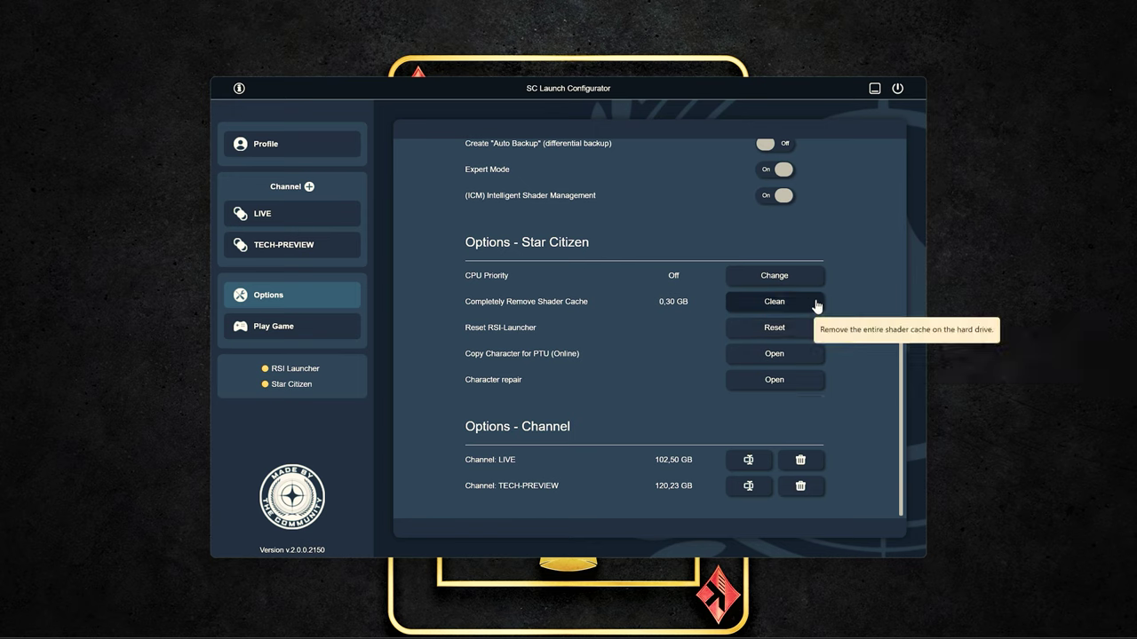
Open the online page for copying a character to the PTU, dismiss its overlays, and examine the copy instructions
left_click(809, 355)
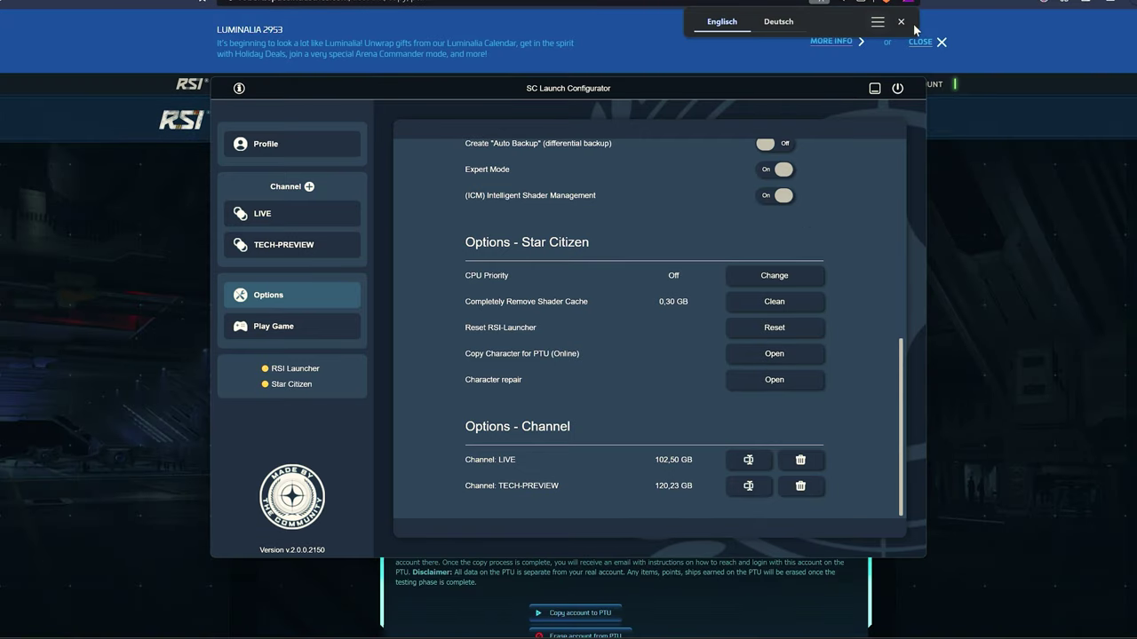
left_click(900, 21)
left_click(875, 88)
left_click(921, 42)
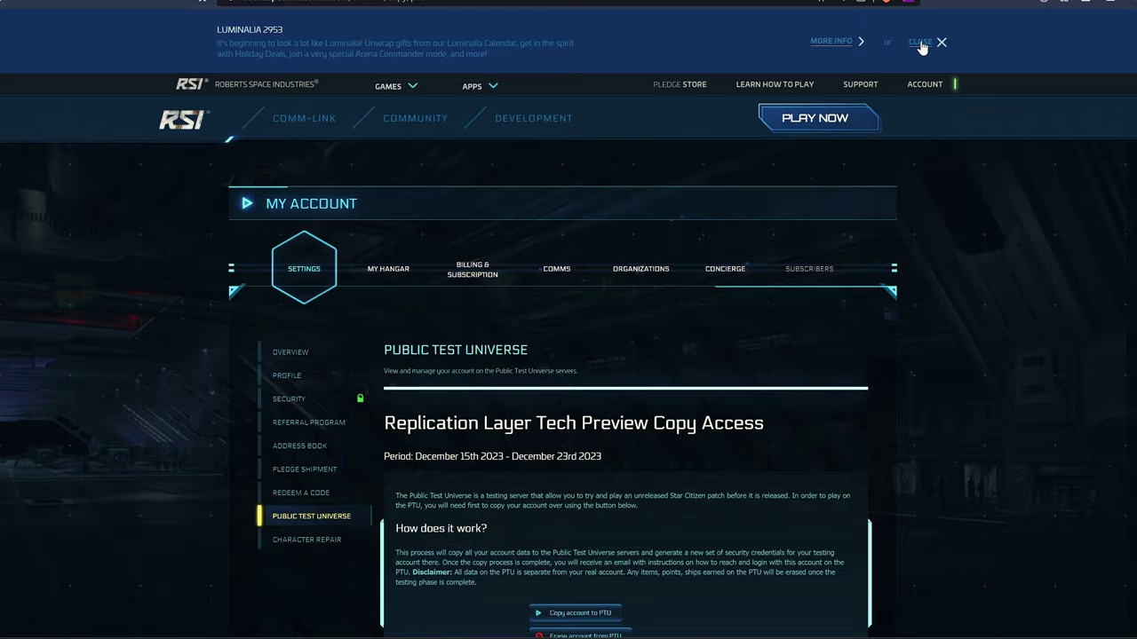
scroll(926, 213, "down", 3)
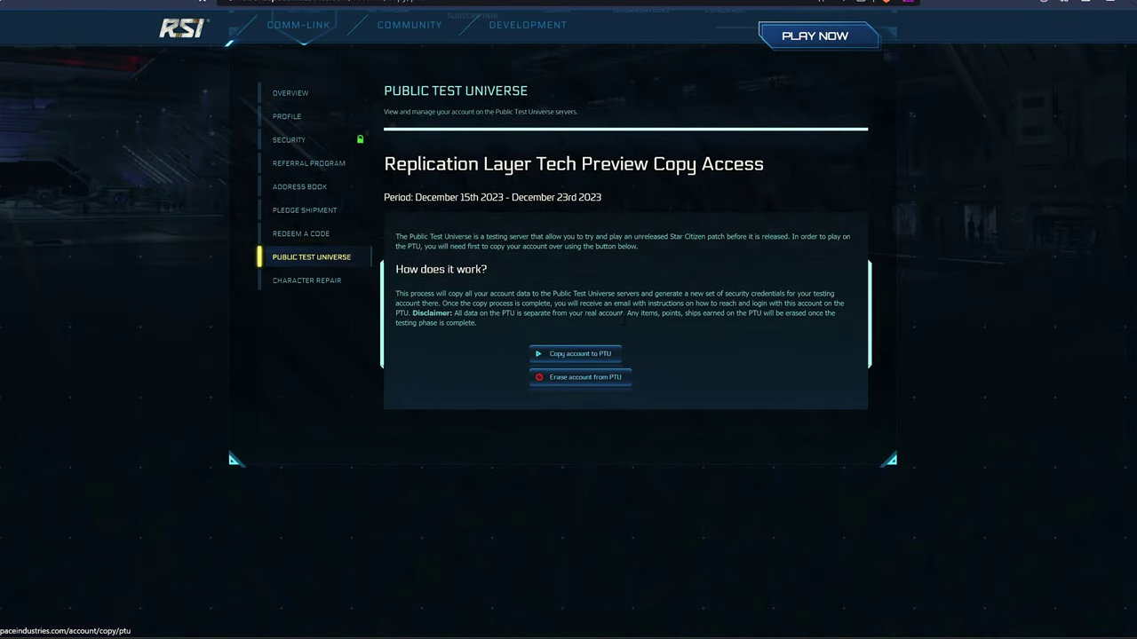
Open the online Character repair page from the configurator, examine it without its promotional banner, and return to the configurator
left_click(875, 627)
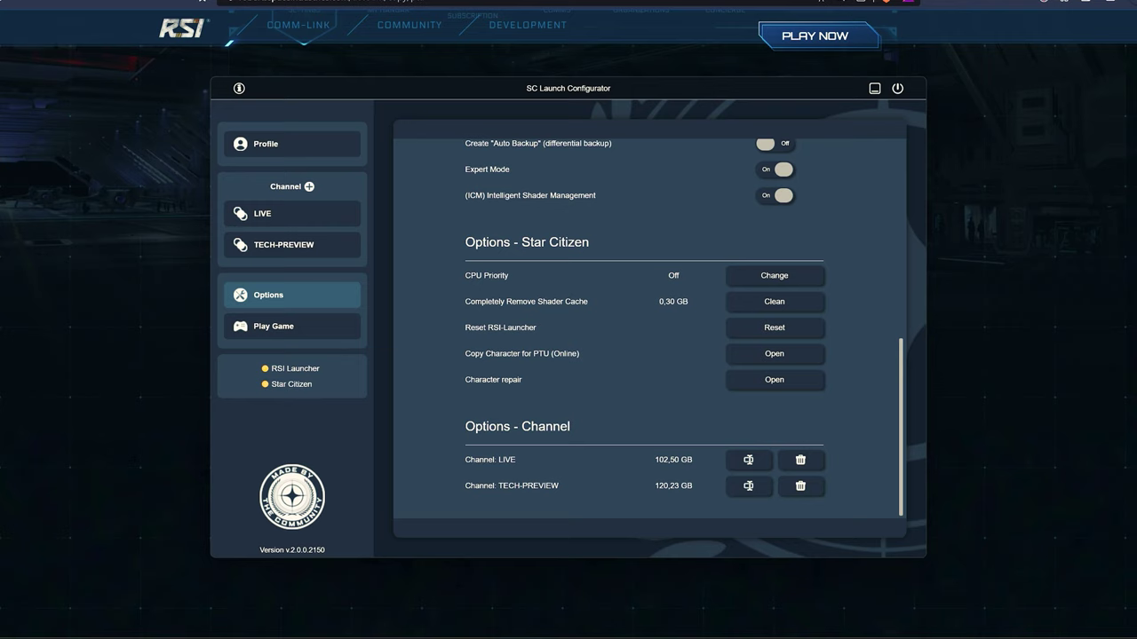
left_click(774, 380)
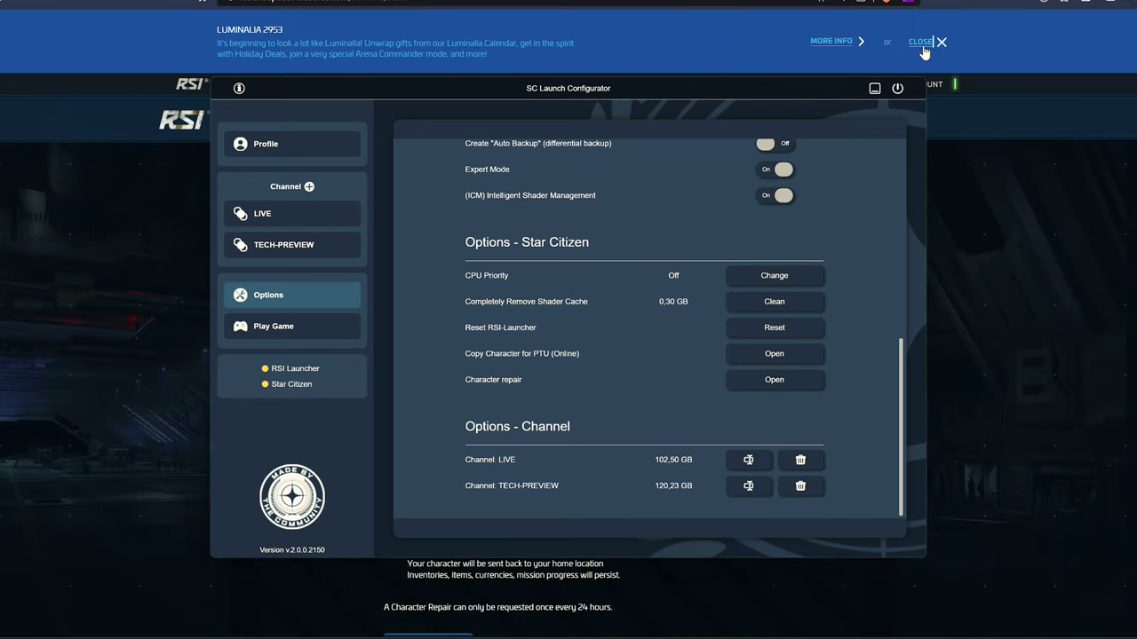
left_click(922, 44)
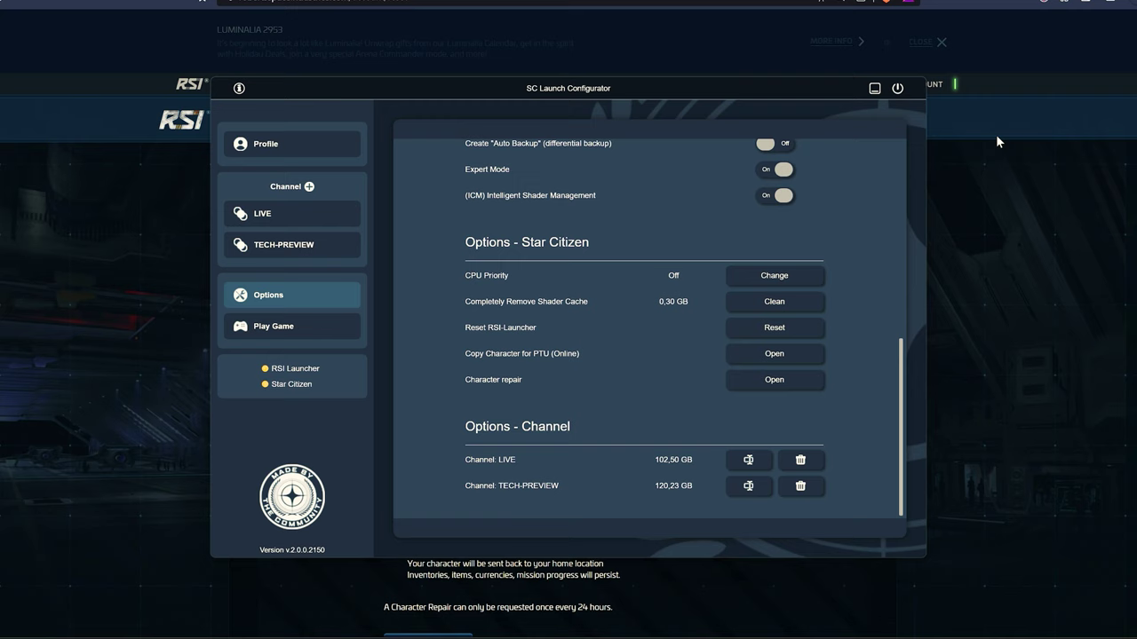
left_click(875, 87)
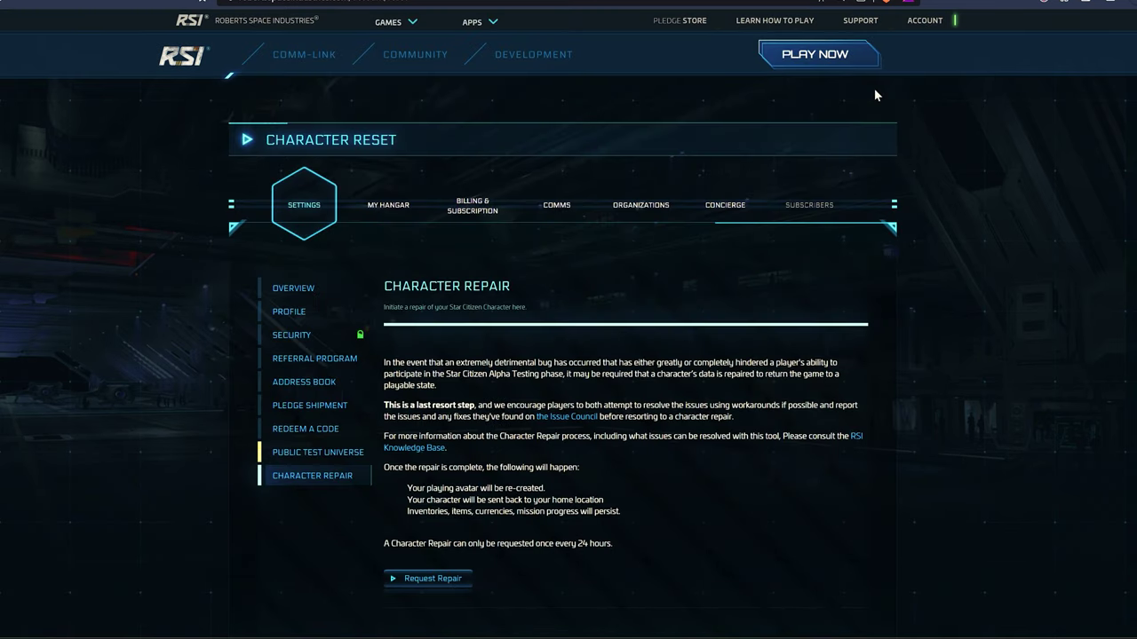
double_click(486, 286)
left_click(388, 302)
key("alt+Tab")
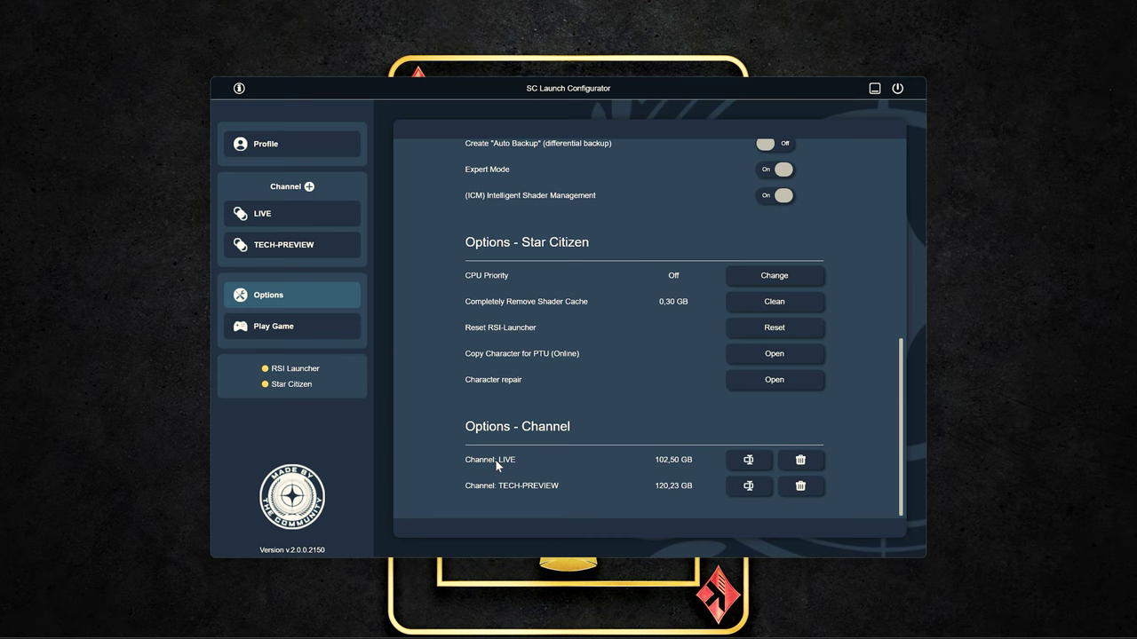
Rename the LIVE channel as PTU
left_click(748, 459)
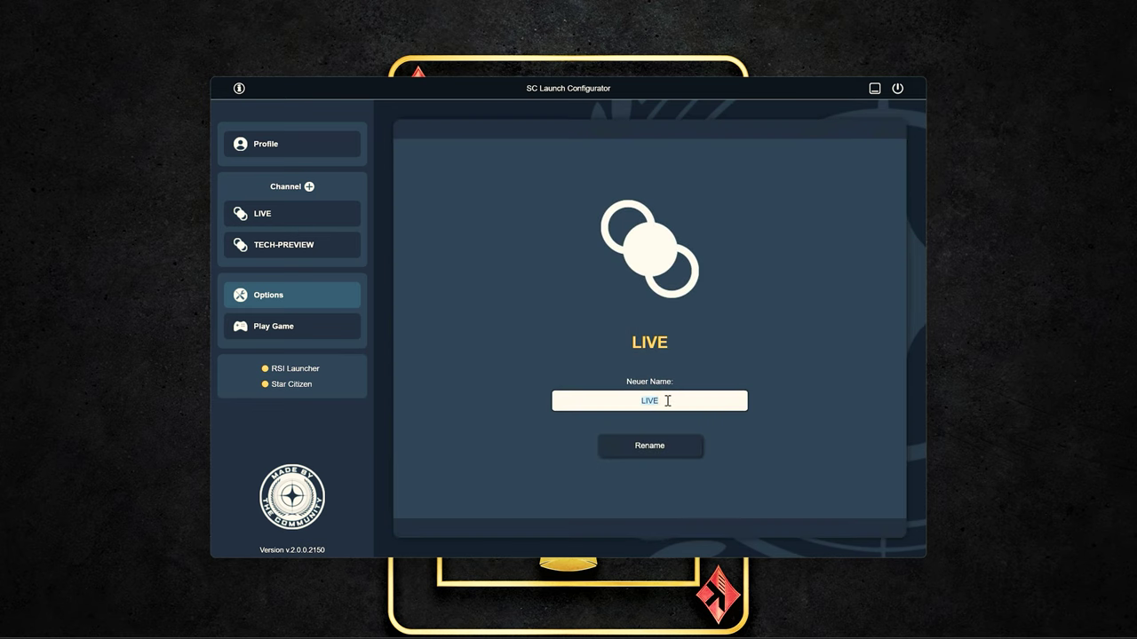
type("PTU")
left_click(660, 446)
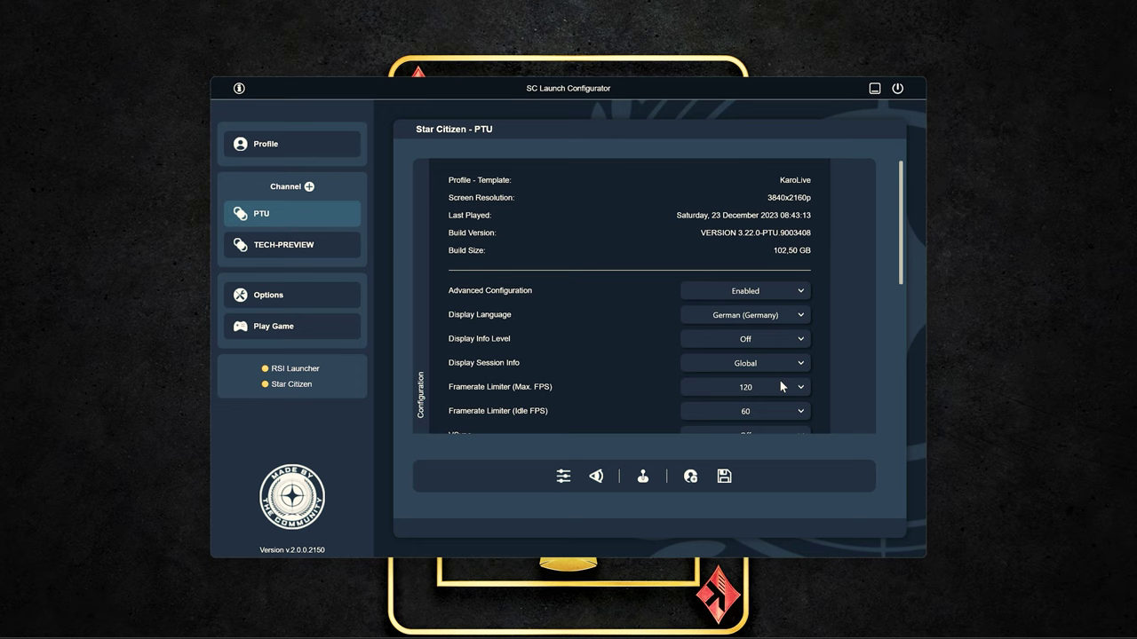
Rename the PTU channel back to LIVE in the channel options
left_click(315, 295)
left_click_drag(903, 169, 902, 364)
left_click(748, 460)
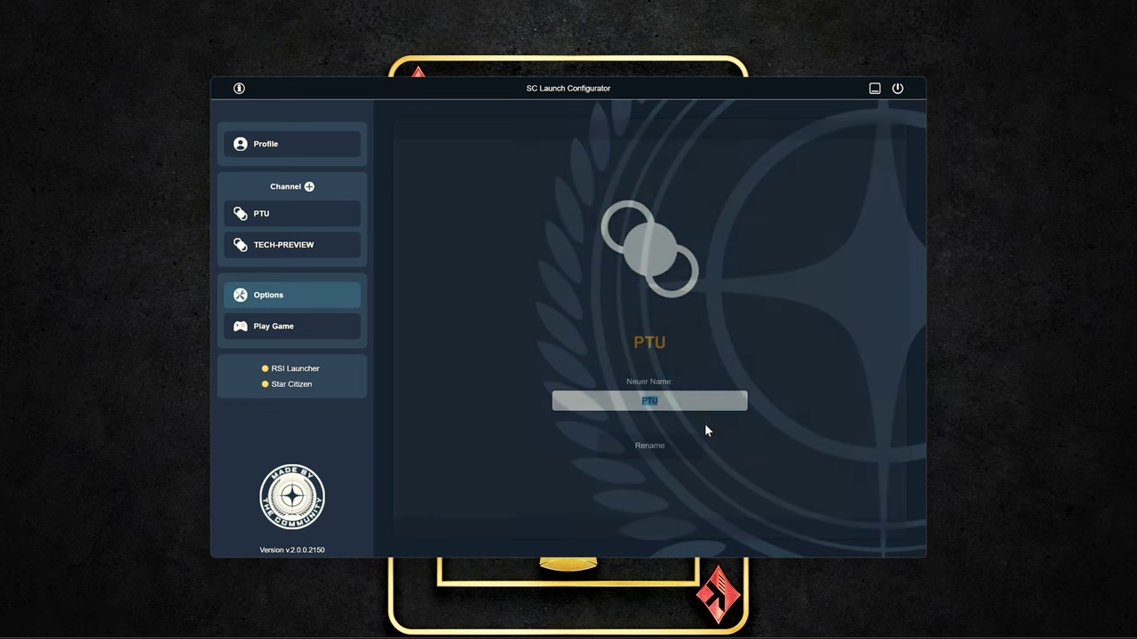
key("BackSpace")
key("BackSpace")
key("BackSpace")
type("LIVE")
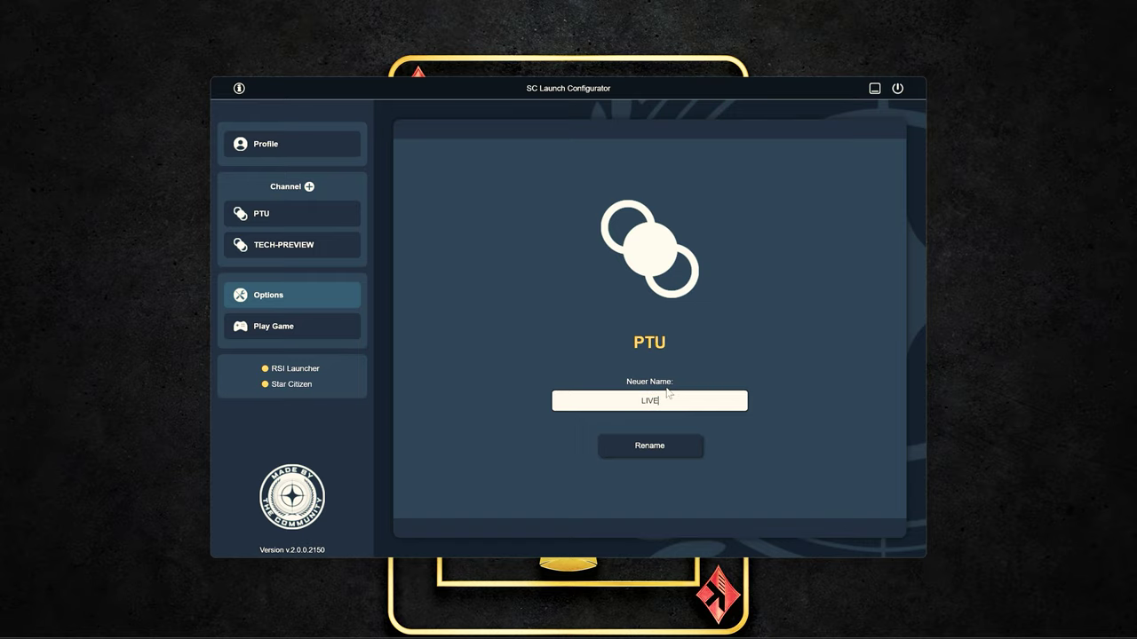
left_click(647, 450)
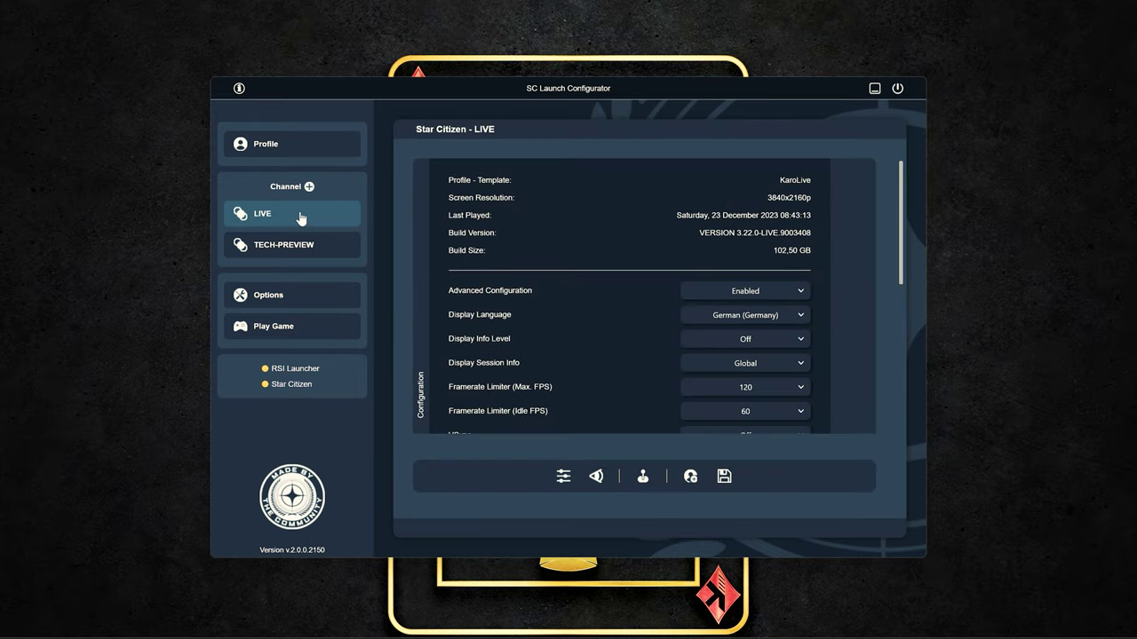
Examine the LIVE channel's configuration settings and the channel options, and return to the LIVE channel page
left_click_drag(901, 205, 898, 293)
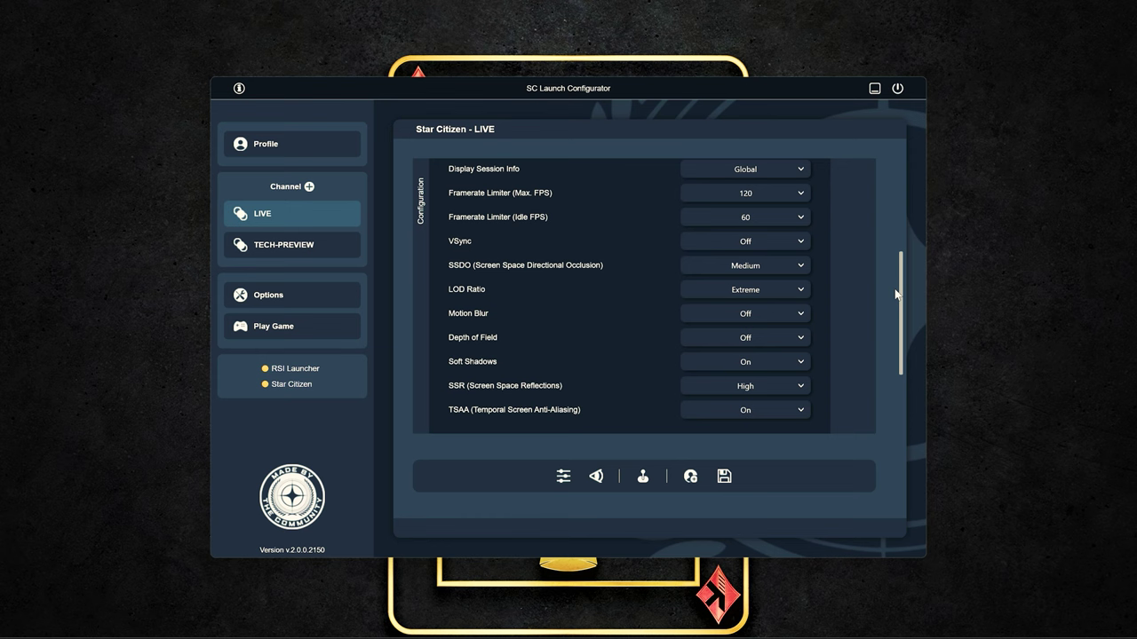
left_click(341, 307)
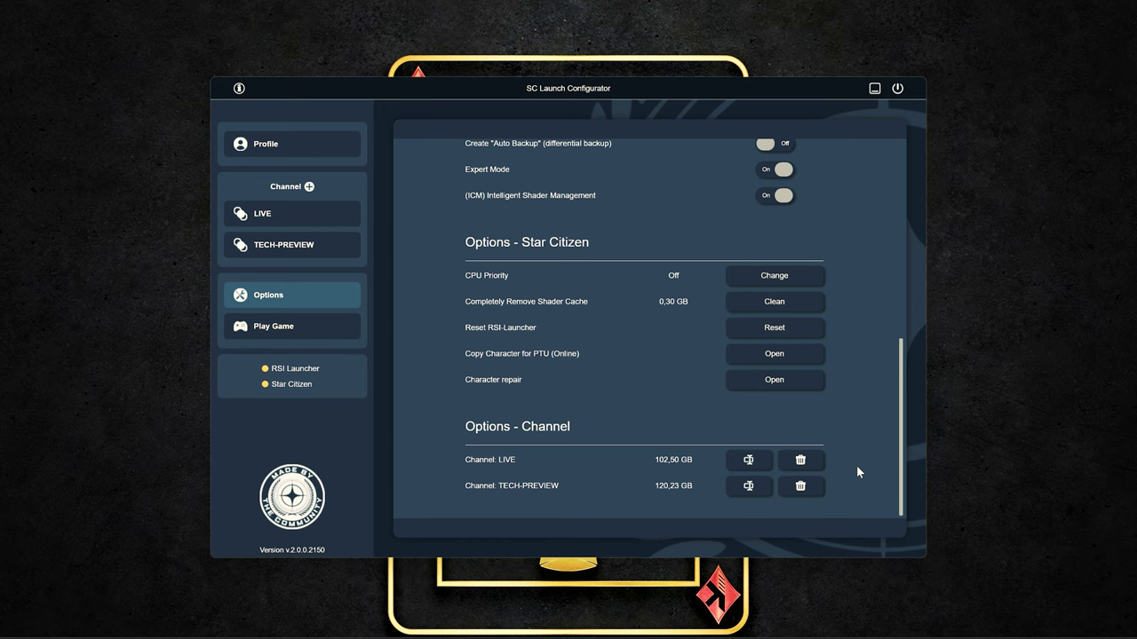
left_click(312, 216)
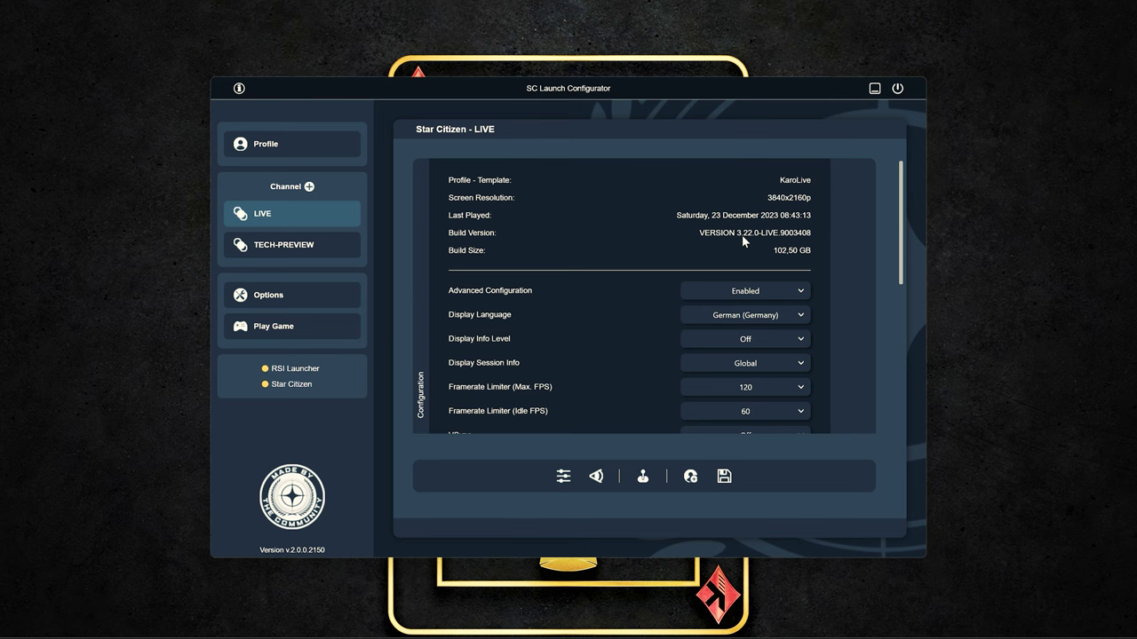
Disable the LIVE channel's Advanced Configuration and enable it again
scroll(750, 240, "down", 1)
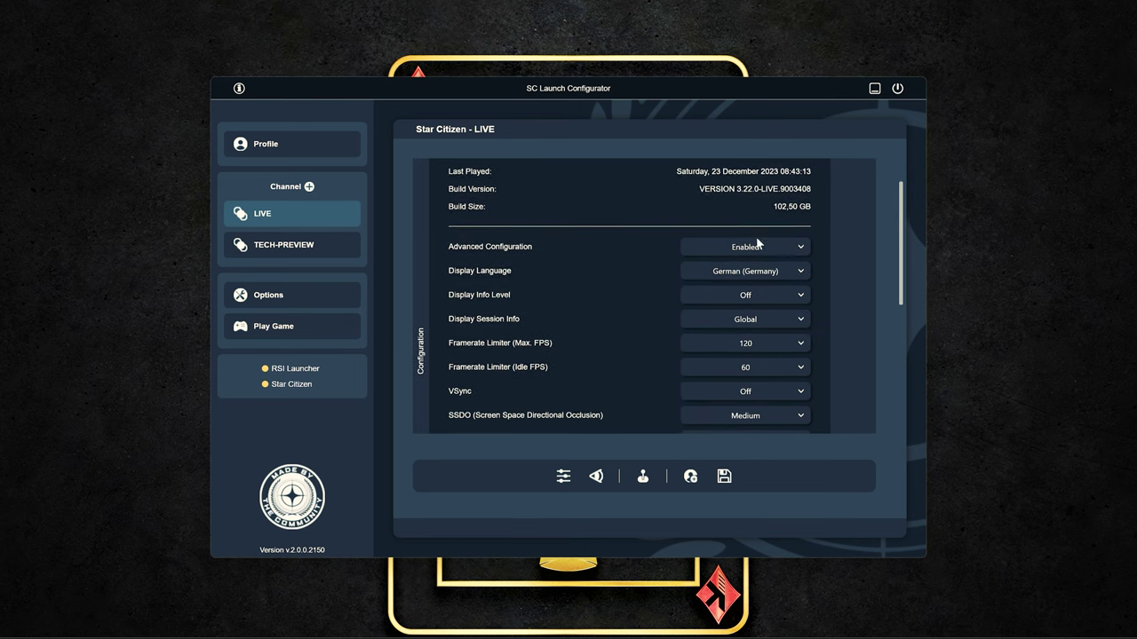
left_click(757, 246)
left_click(749, 286)
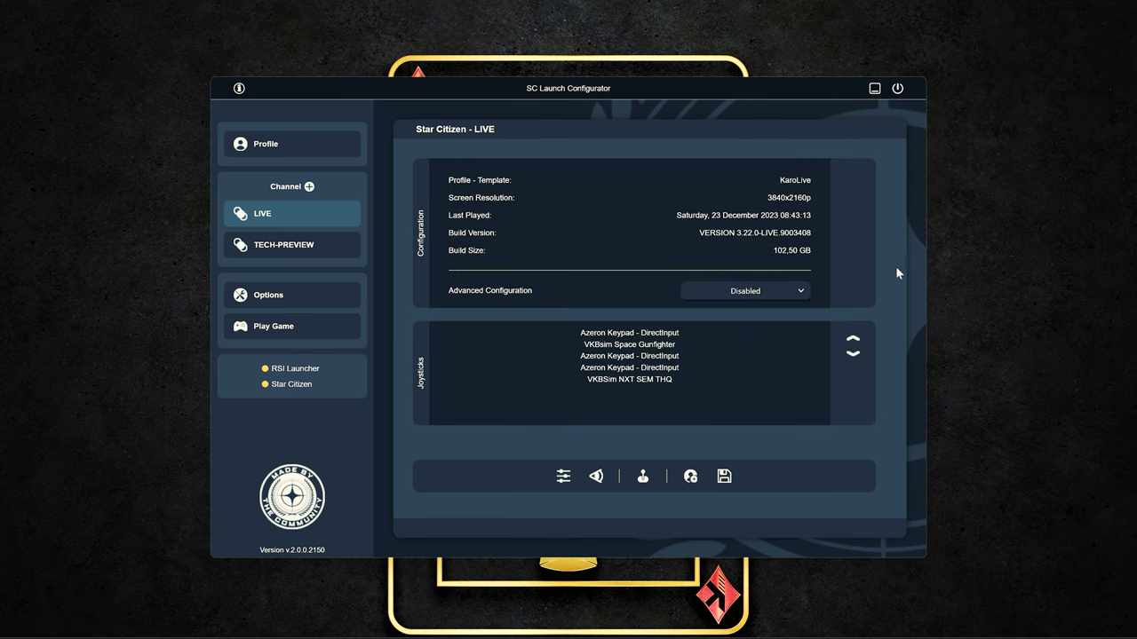
left_click(760, 289)
left_click(748, 327)
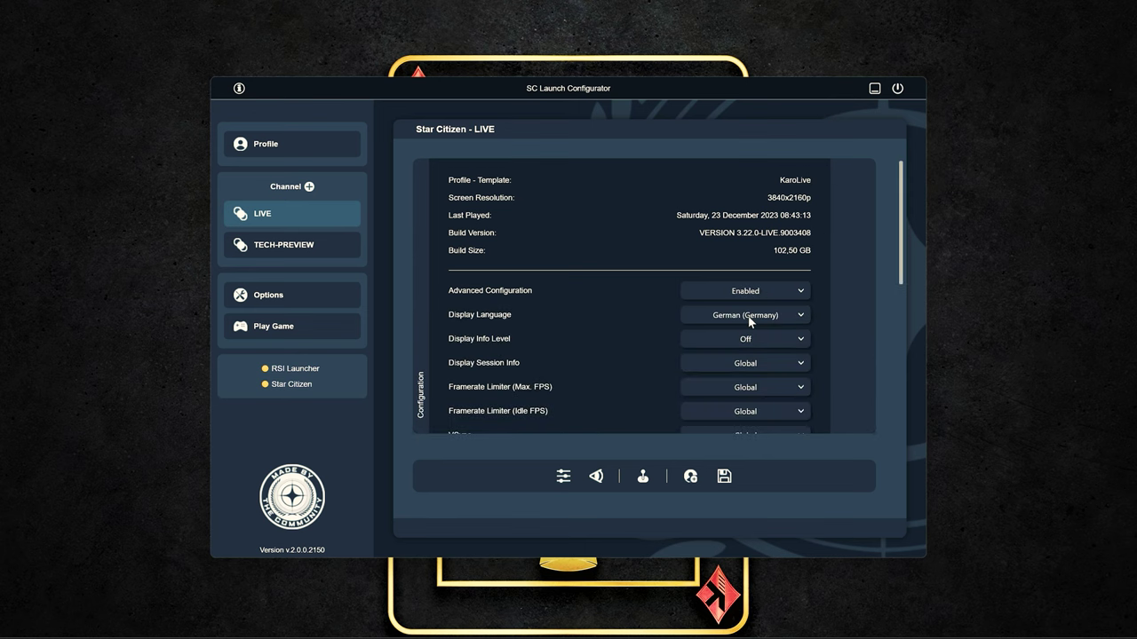
Look through the available display languages, try Global as the Display Language, and restore German (Germany)
left_click_drag(902, 222, 901, 271)
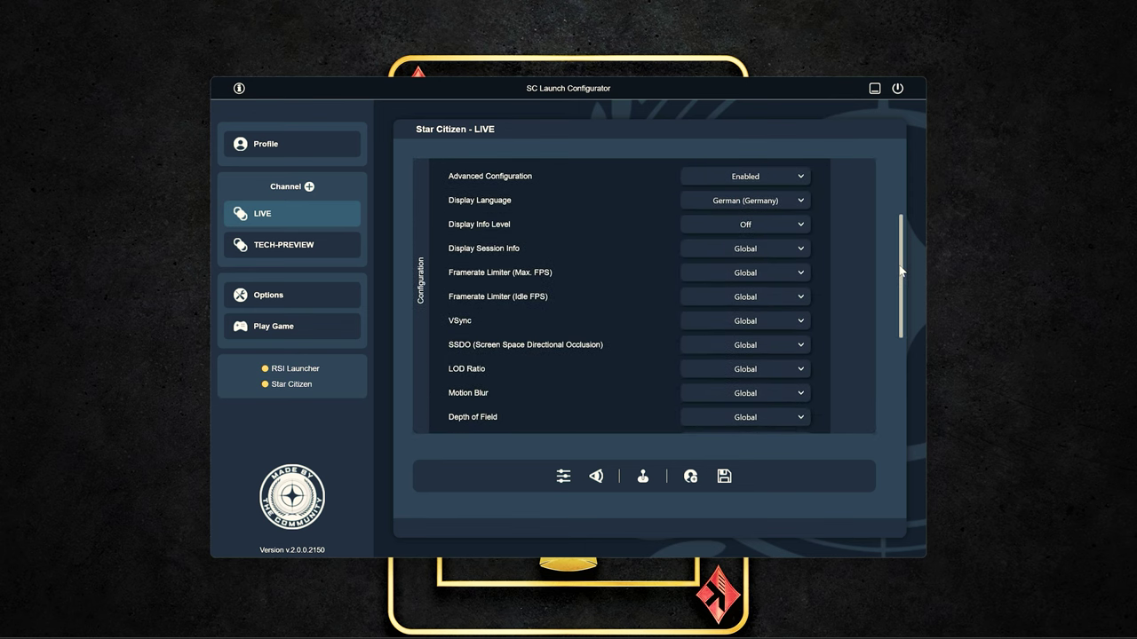
left_click(751, 198)
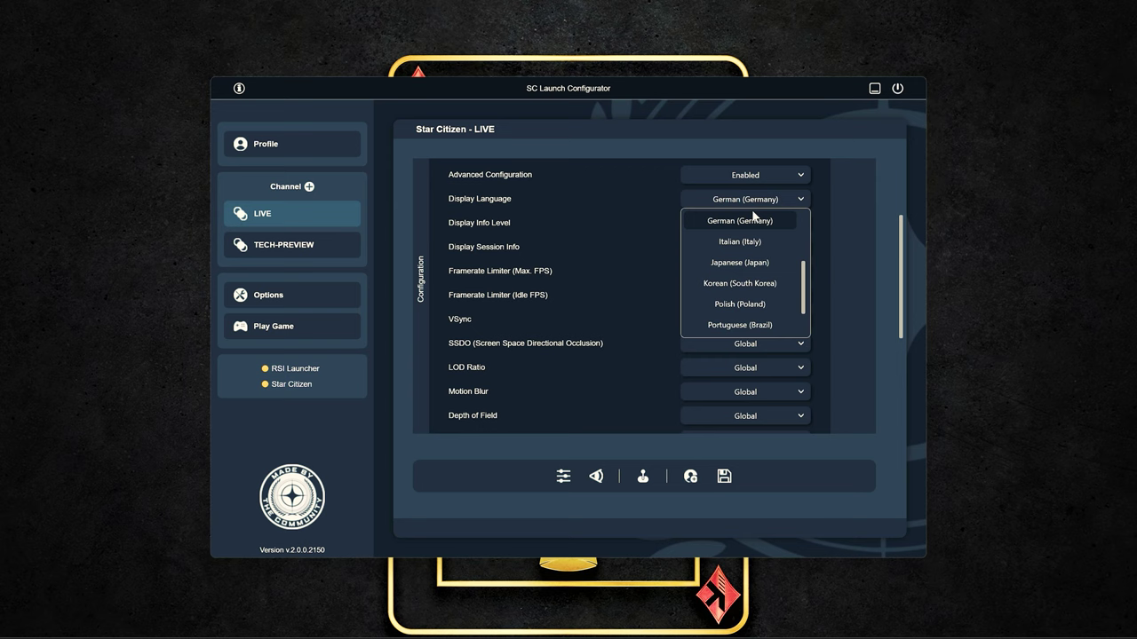
scroll(764, 325, "down", 2)
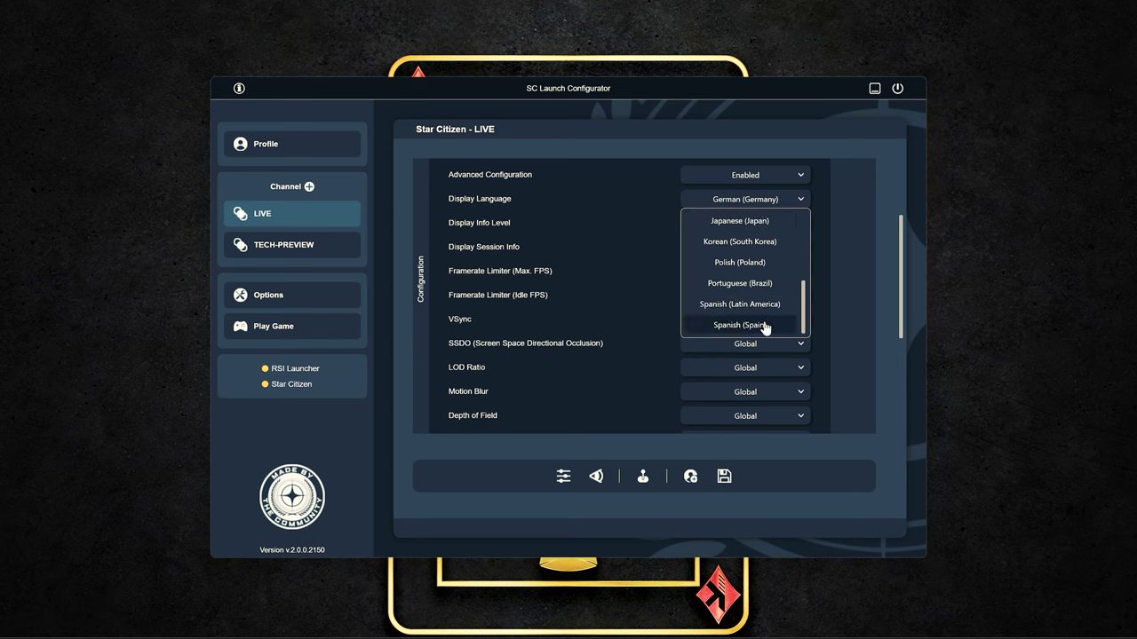
scroll(764, 325, "up", 7)
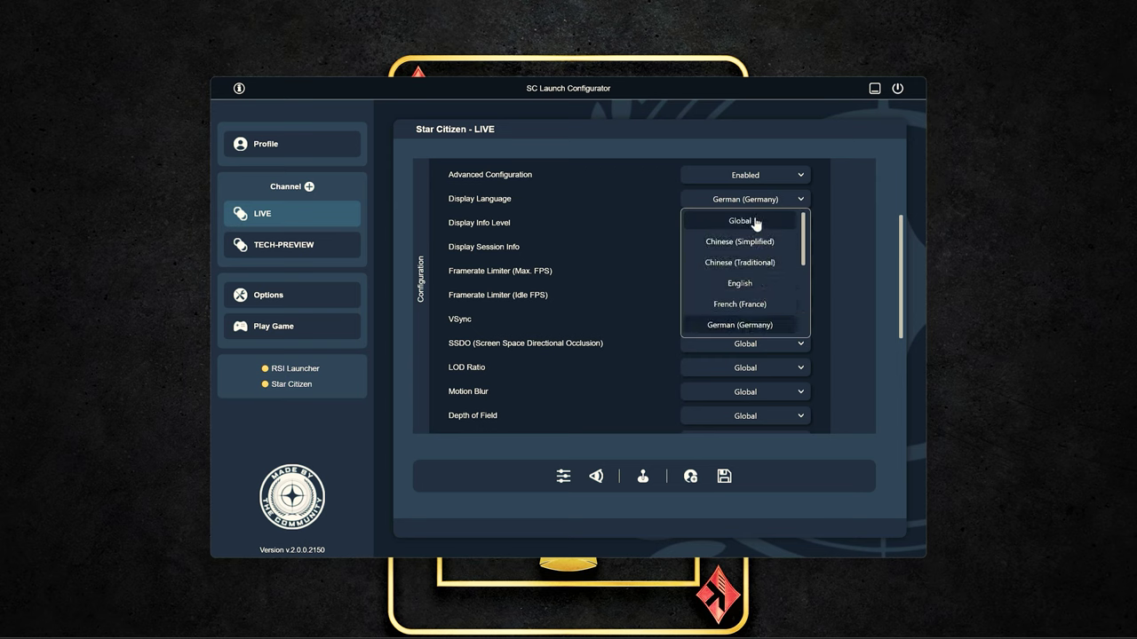
key("Escape")
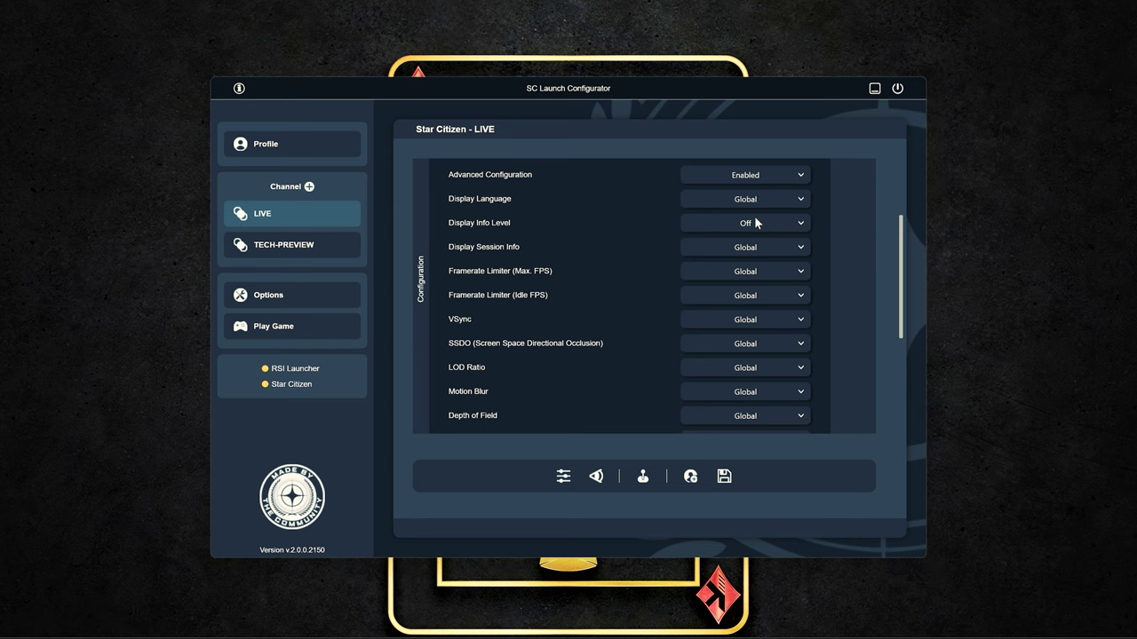
left_click(756, 200)
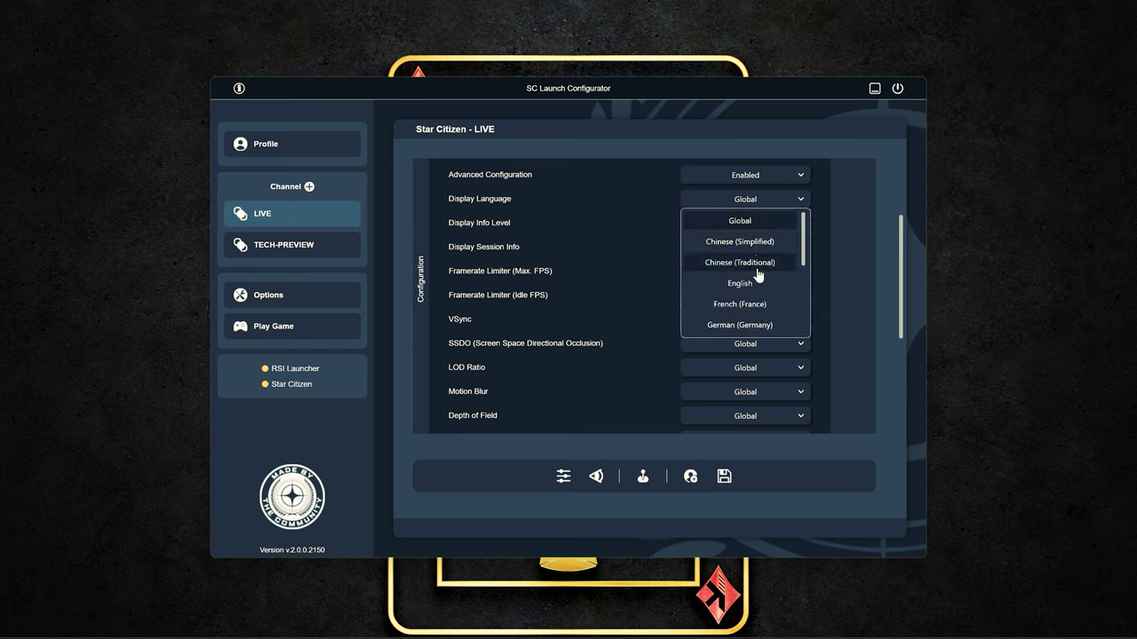
left_click(759, 323)
Check the Display Info Level and Display Session Info choices, and set the framerate limiter to 120 max. FPS and 60 idle FPS
left_click(777, 223)
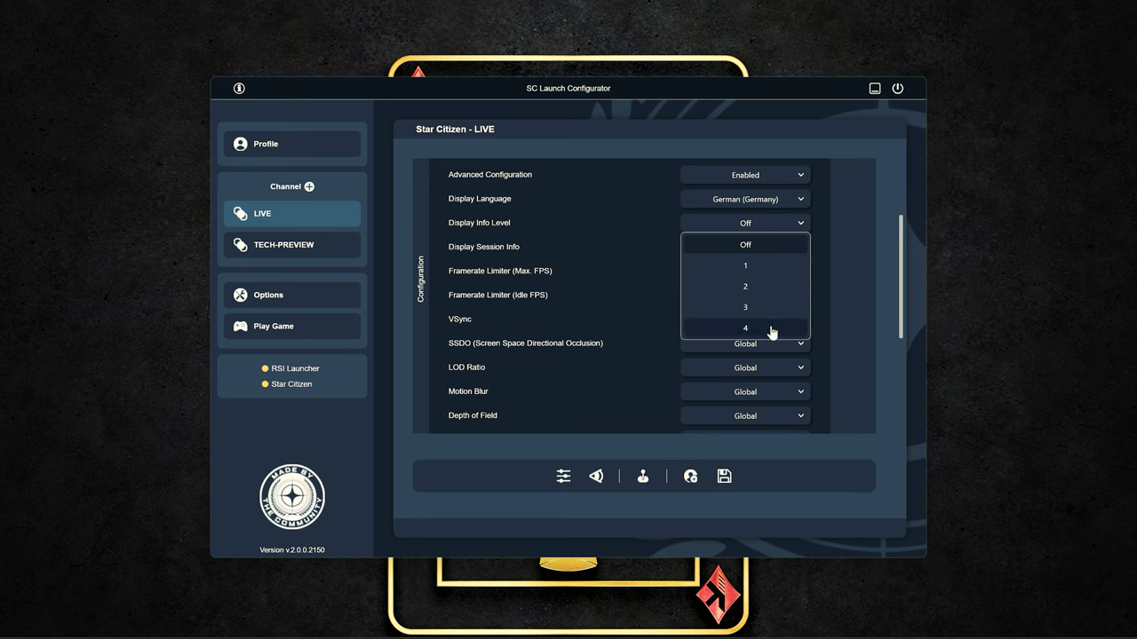
left_click(756, 246)
left_click(756, 249)
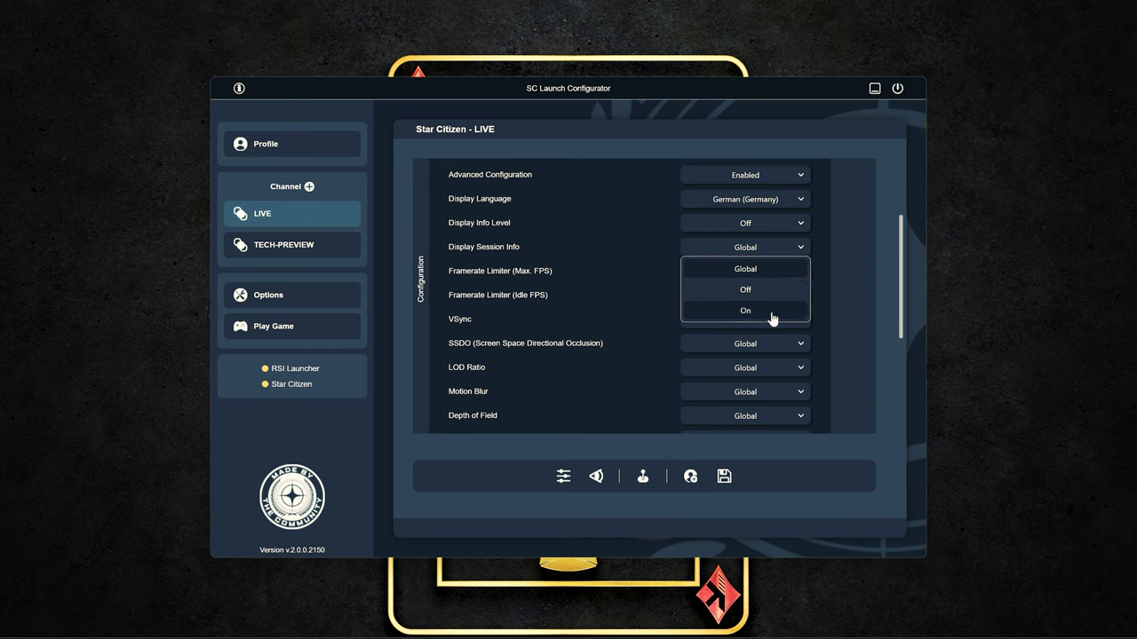
left_click(767, 270)
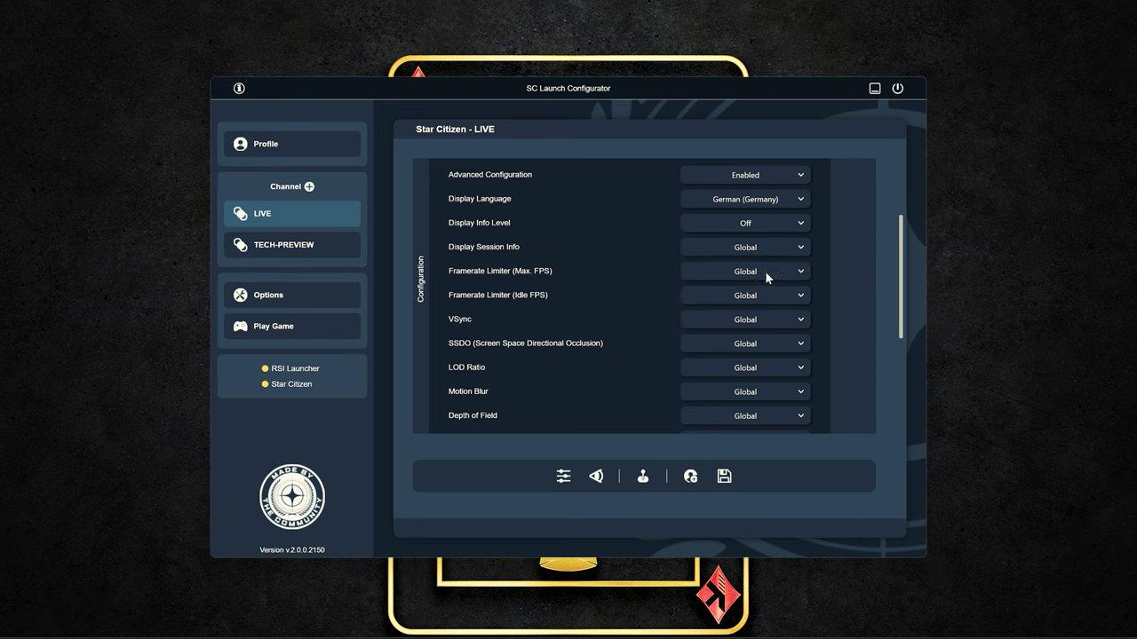
left_click(765, 271)
left_click(775, 390)
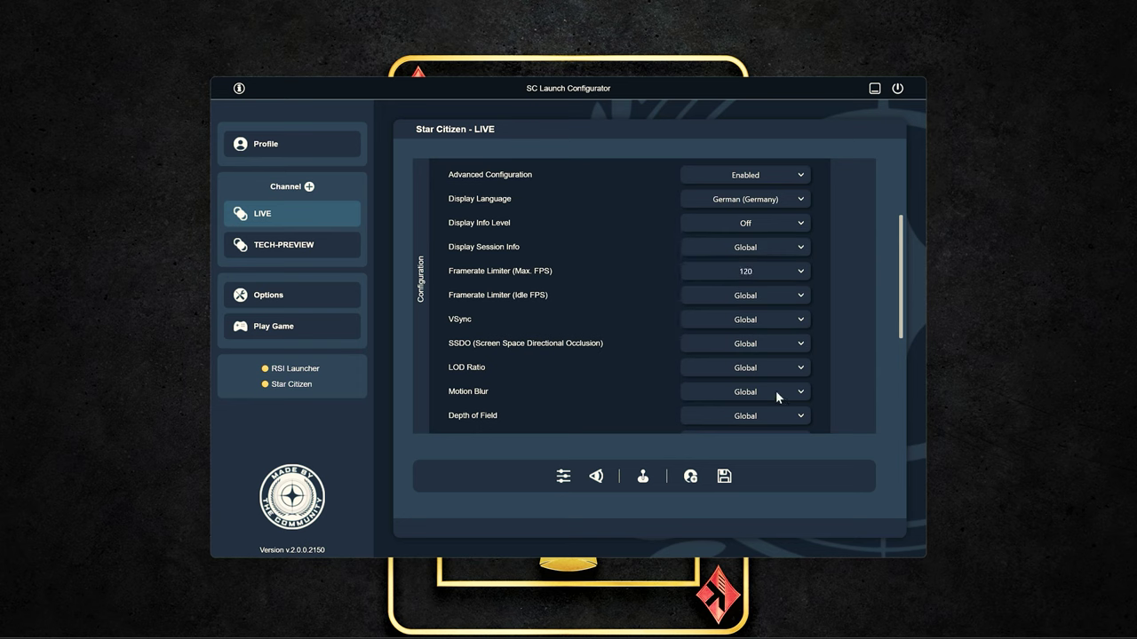
left_click(784, 295)
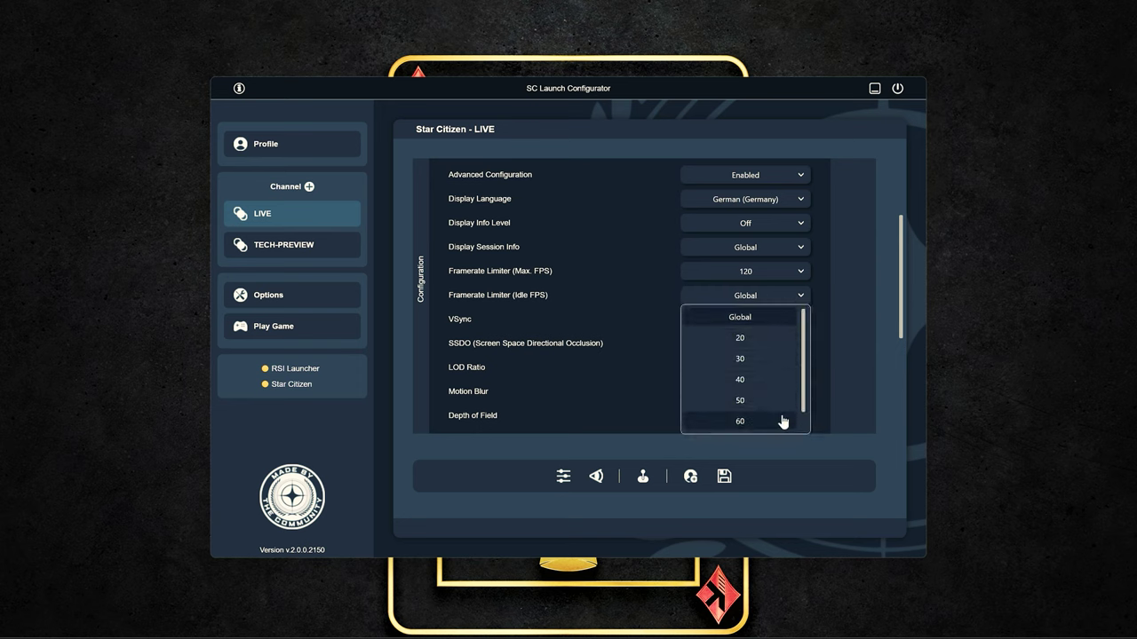
left_click(783, 392)
Set VSync to Off, SSDO to High and LOD Ratio to Extreme for the LIVE channel
left_click(771, 316)
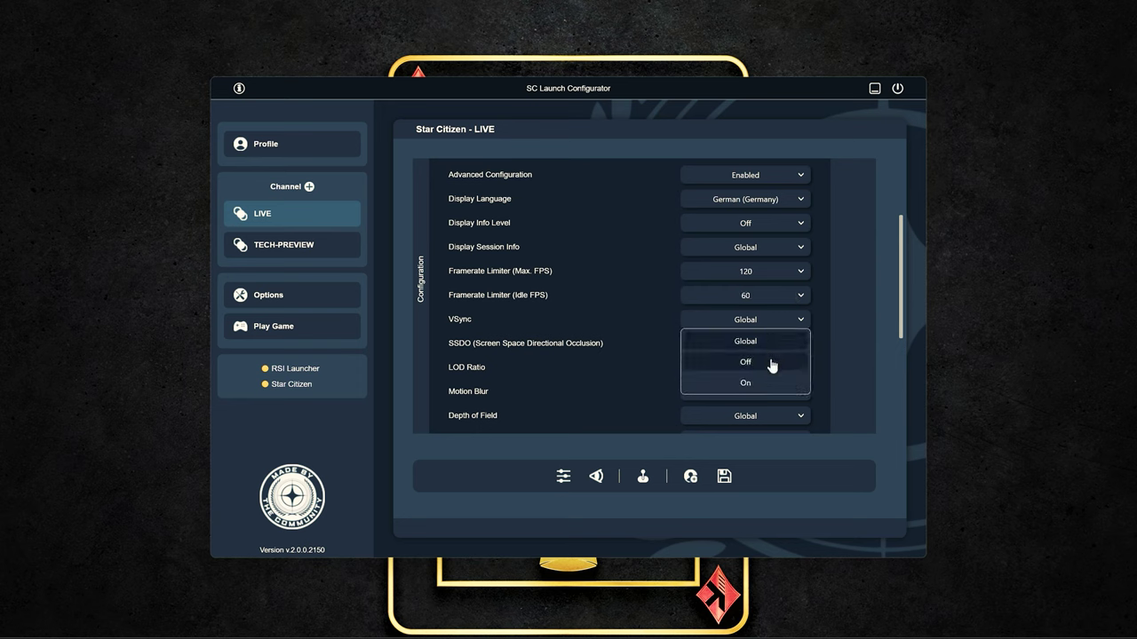
left_click(771, 360)
left_click(771, 346)
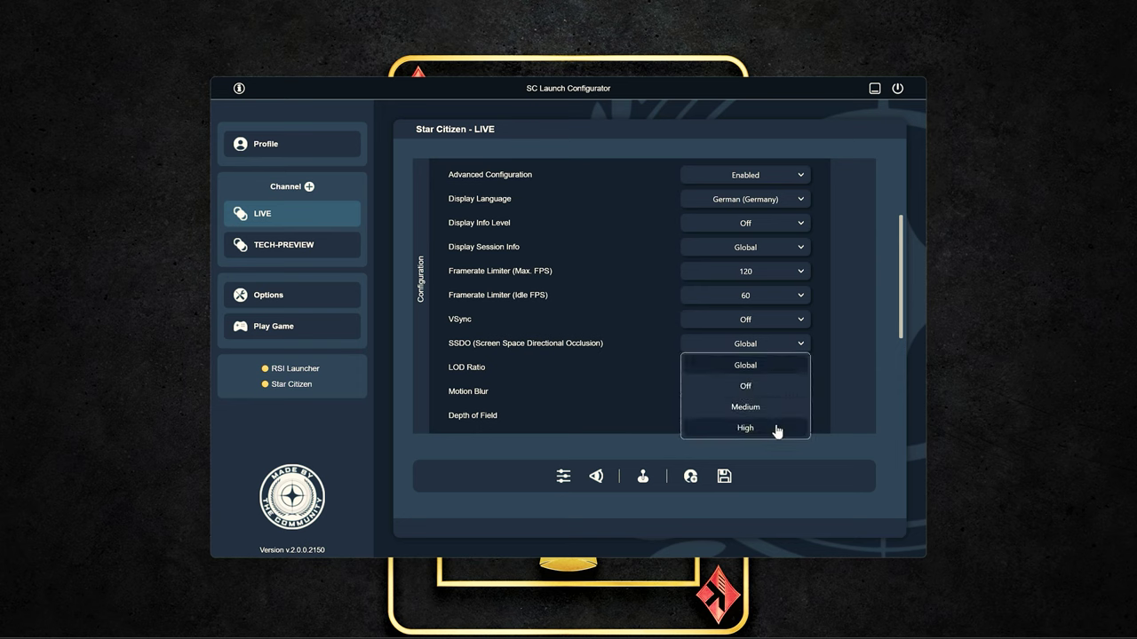
left_click(777, 428)
left_click(760, 370)
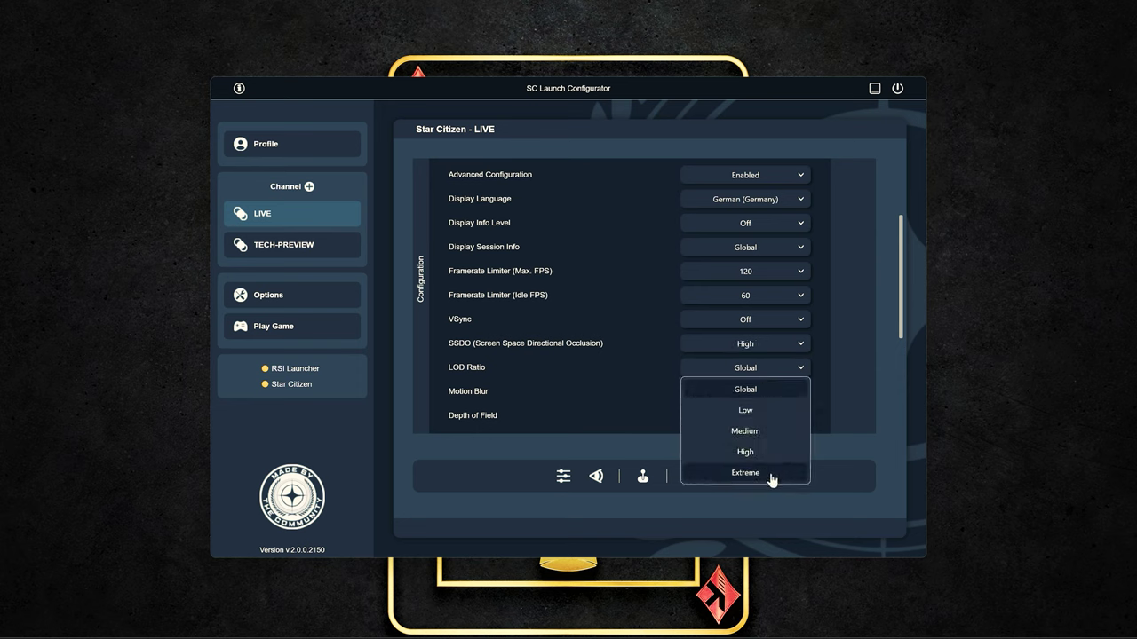
left_click(772, 473)
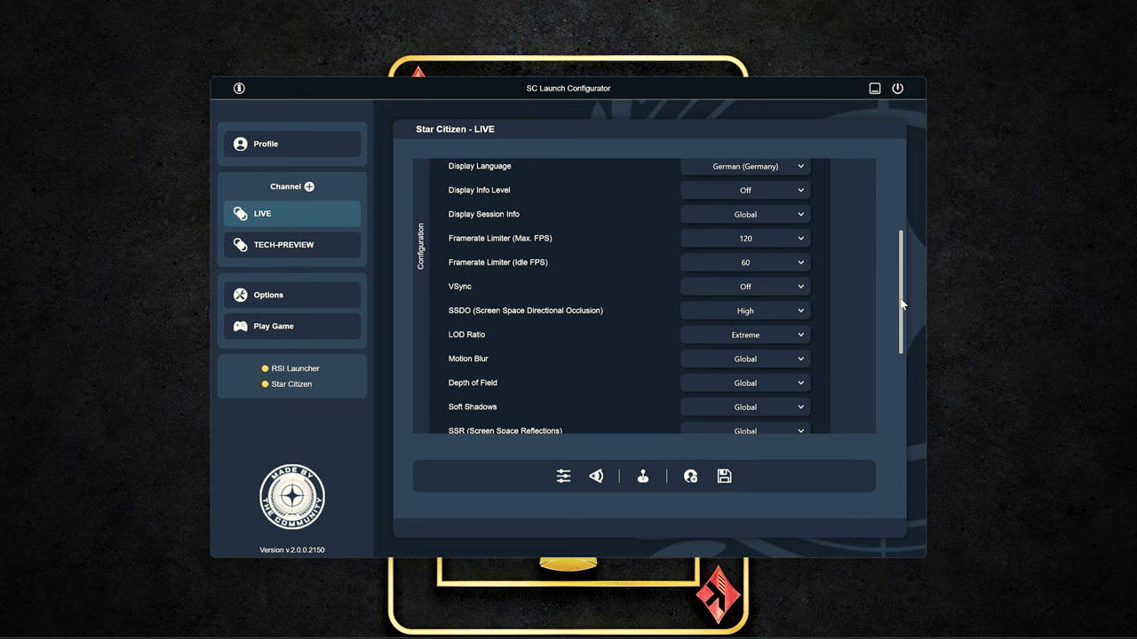
Set both Motion Blur and Depth of Field to Off for the LIVE channel
scroll(902, 304, "down", 2)
left_click(764, 304)
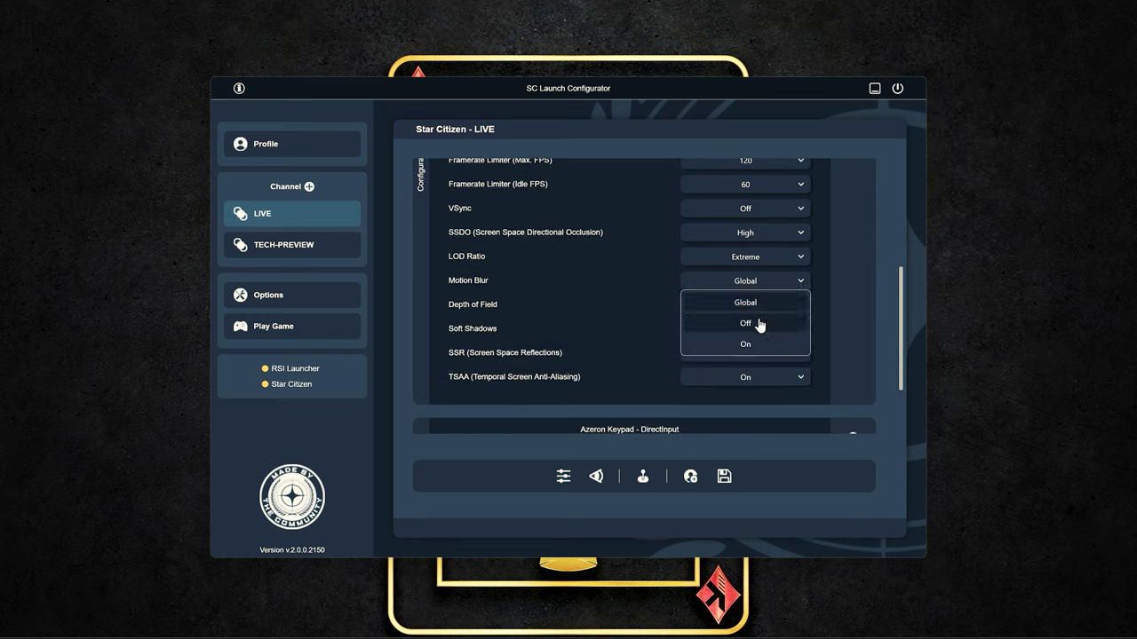
left_click(759, 325)
left_click(755, 306)
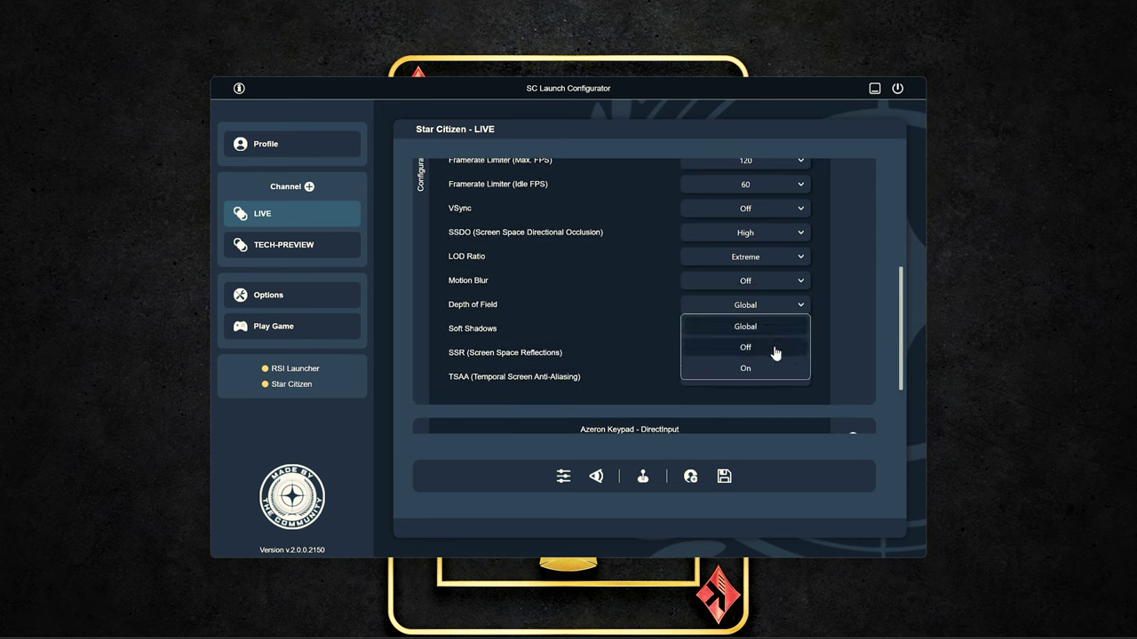
left_click(774, 354)
Set Soft Shadows to On and SSR to High, and keep TSAA set to On
left_click(768, 327)
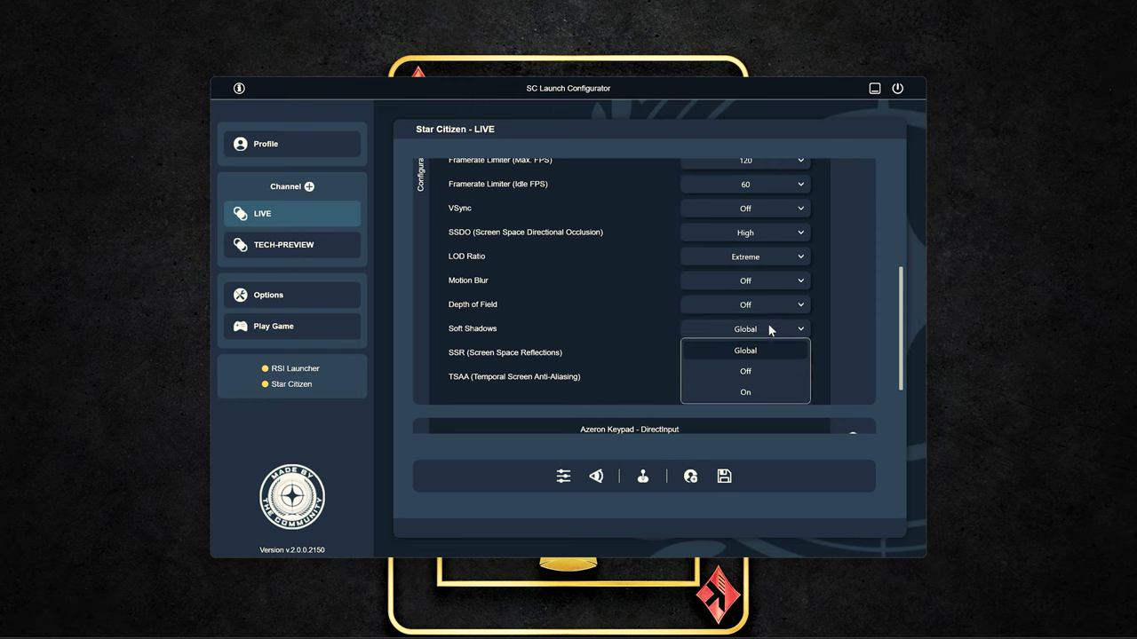
left_click(768, 384)
left_click(760, 354)
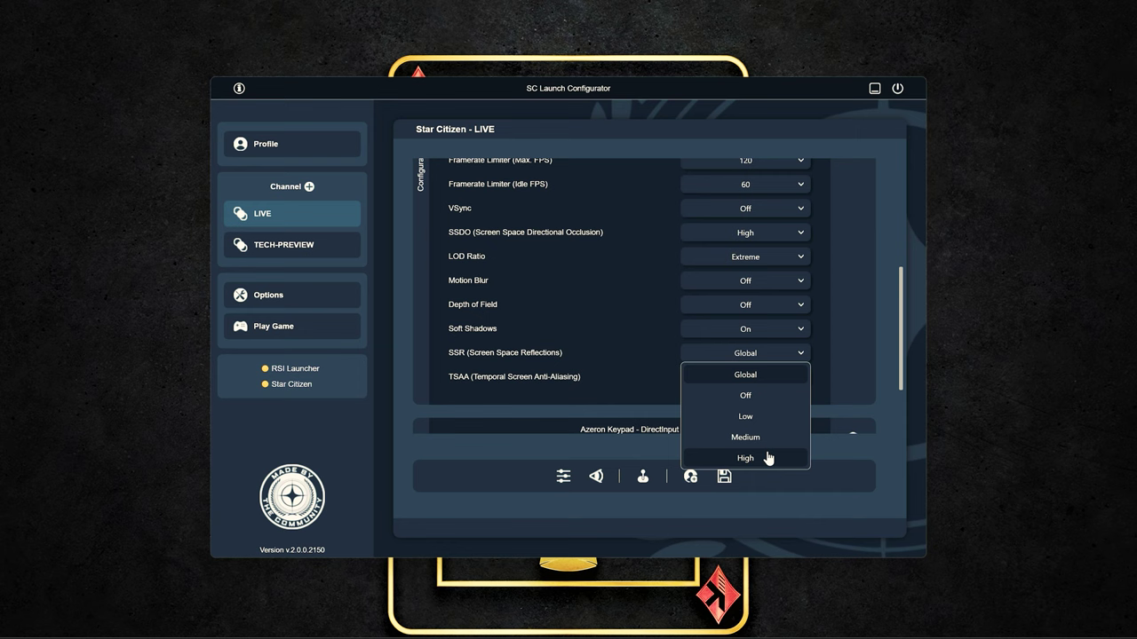
left_click(767, 457)
left_click(757, 379)
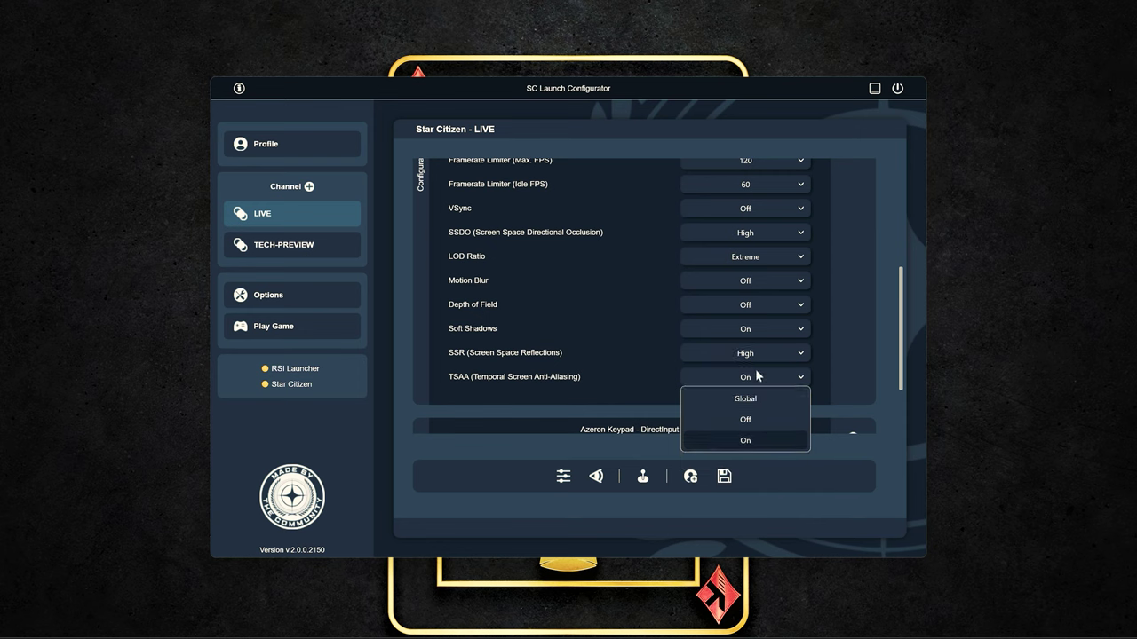
left_click(765, 437)
Save the LIVE channel's adjusted configuration settings
scroll(889, 335, "down", 3)
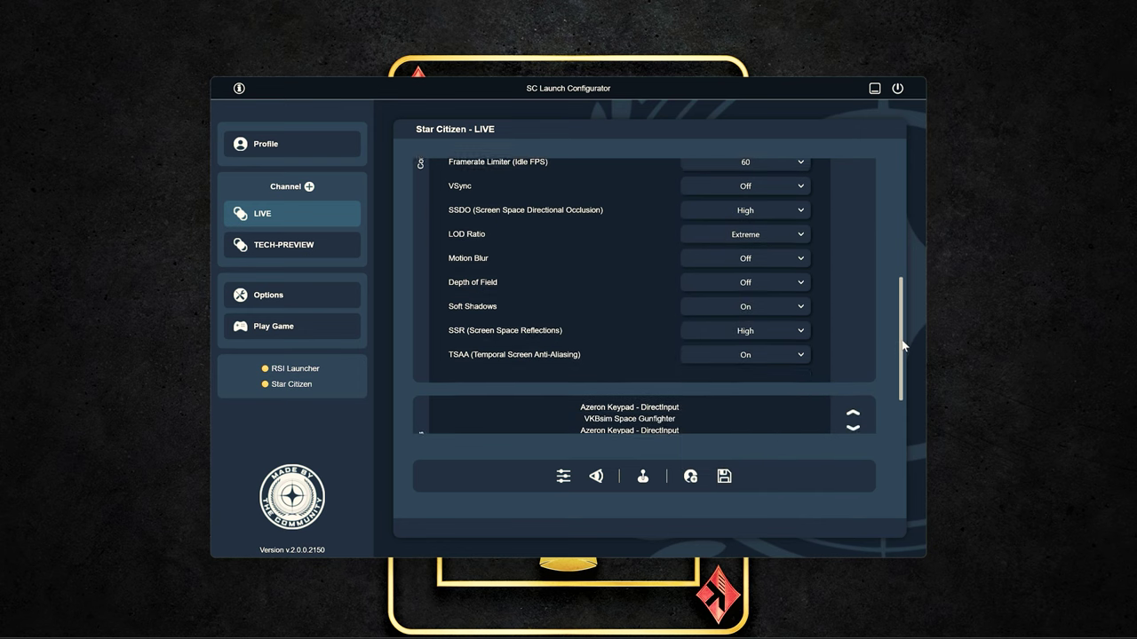
left_click(725, 476)
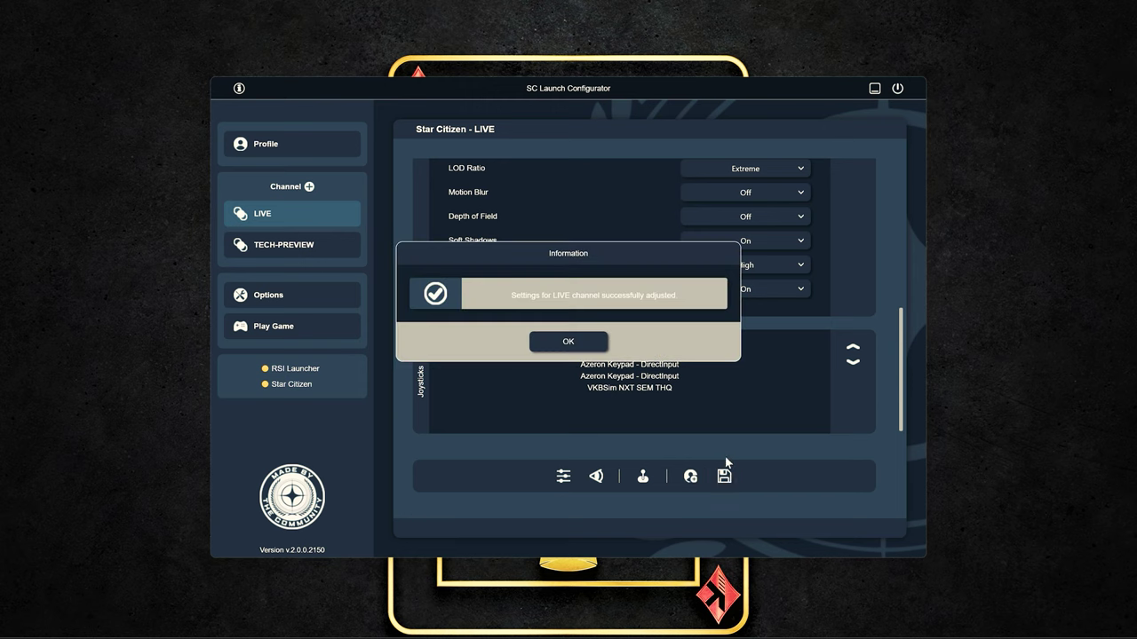
left_click(570, 343)
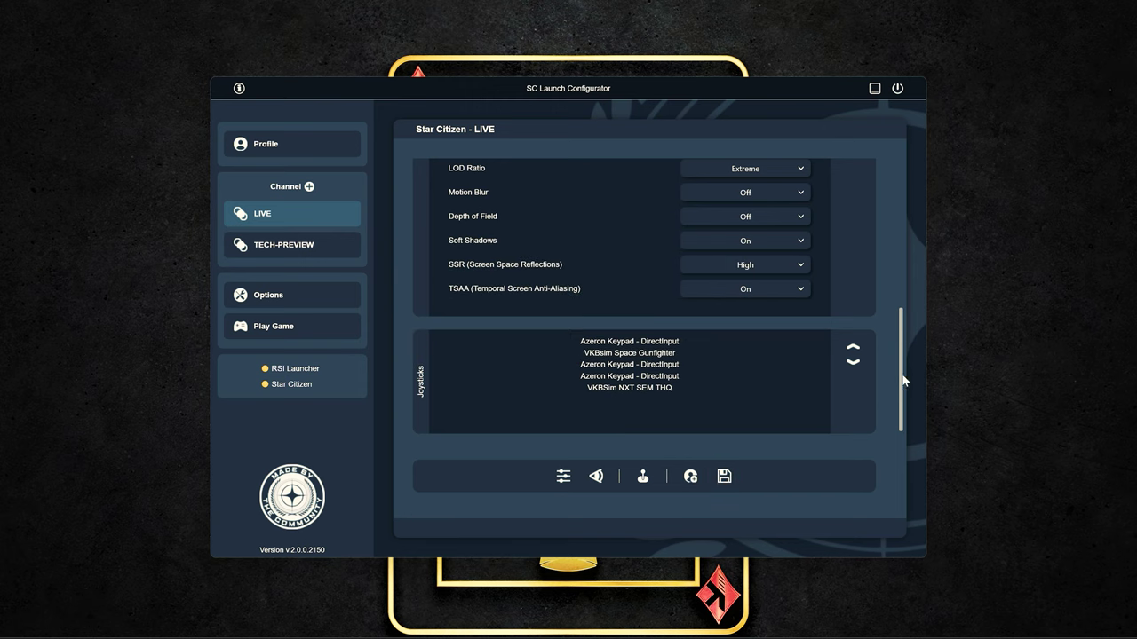
Reorder the joysticks so VKBsim Space Gunfighter is first and VKBSim NXT SEM THQ second, and save the LIVE channel settings
left_click(853, 348)
left_click(675, 388)
left_click(853, 348)
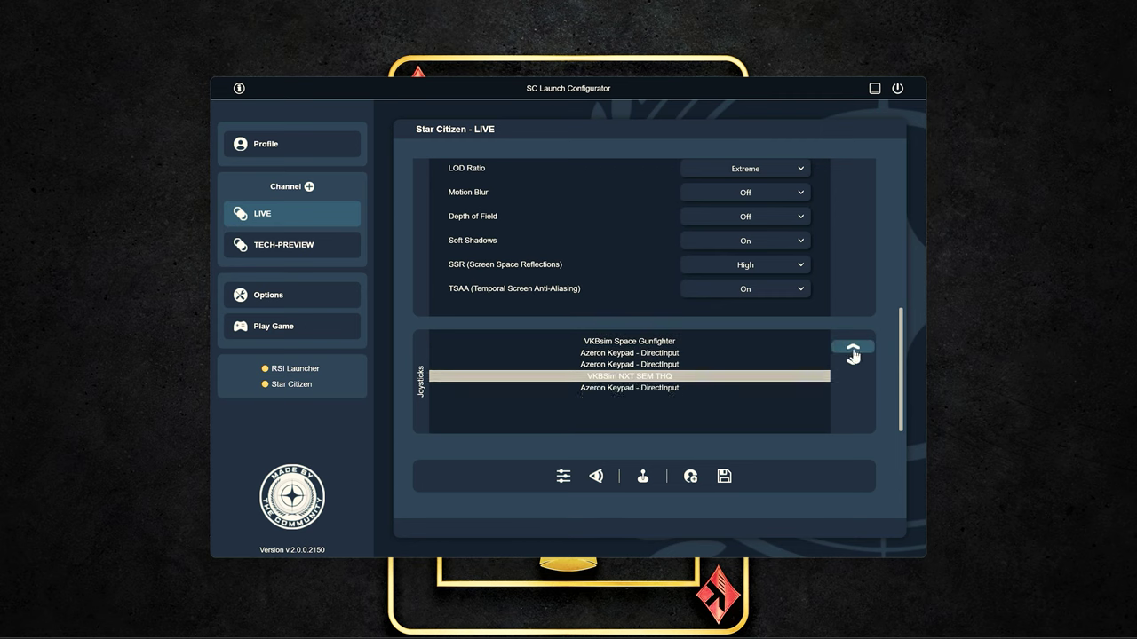
left_click(852, 349)
left_click(853, 348)
left_click(725, 480)
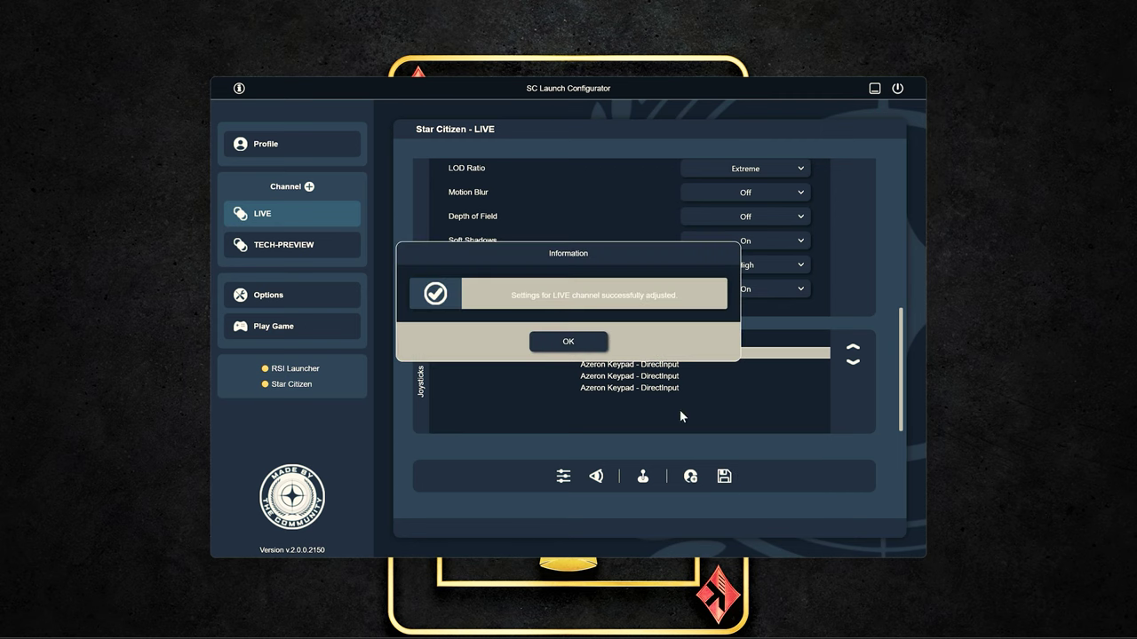
left_click(576, 342)
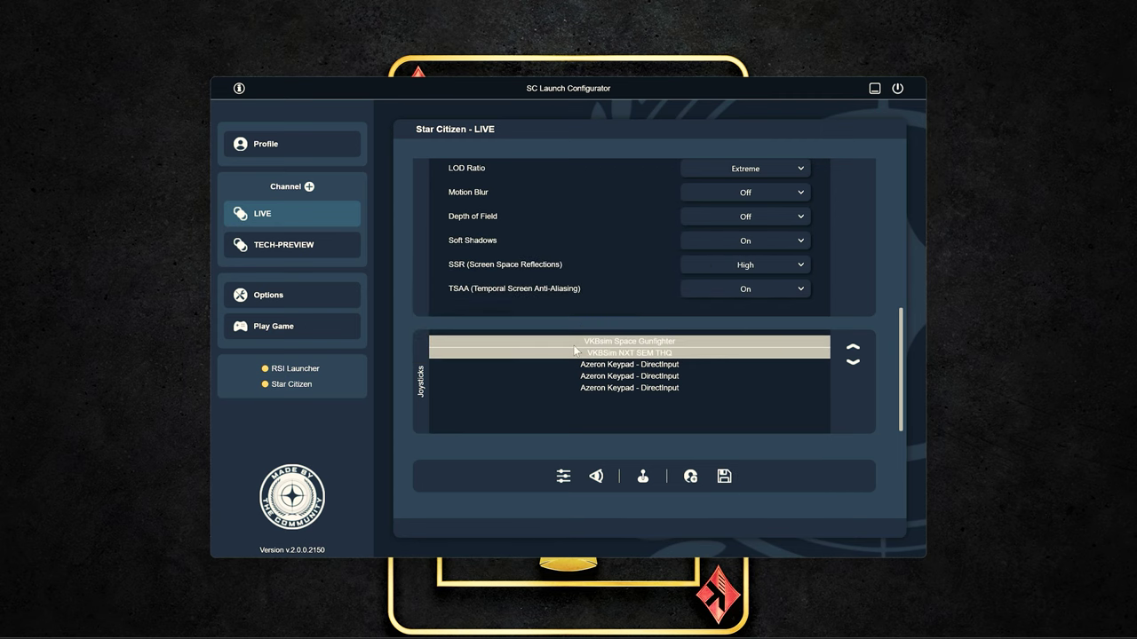
Save the LIVE channel's setup as a new profile named HighQuality
left_click(689, 478)
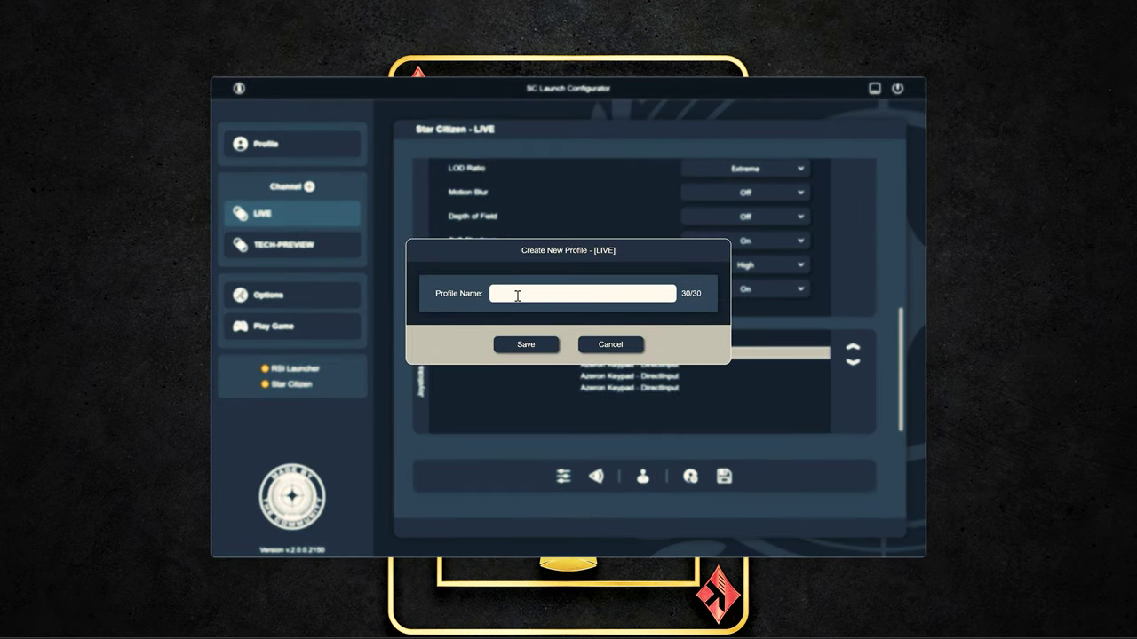
type("HighQuality")
left_click(512, 347)
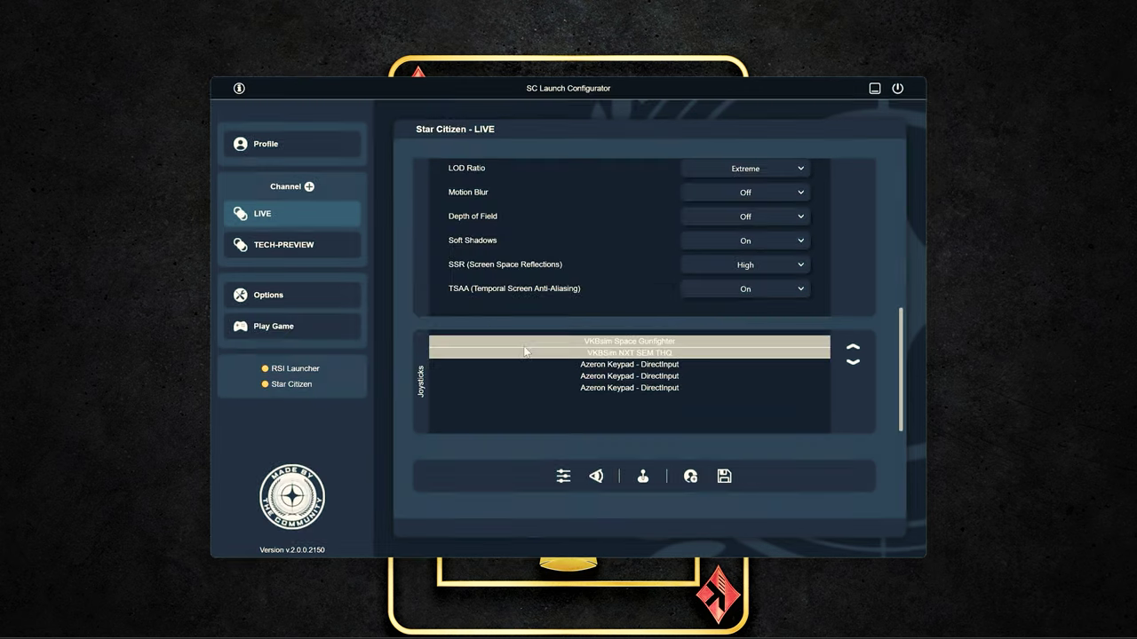
Open the LIVE channel's joystick assignment overview in the browser, uncover the page, and examine the listed joystick order
left_click(634, 482)
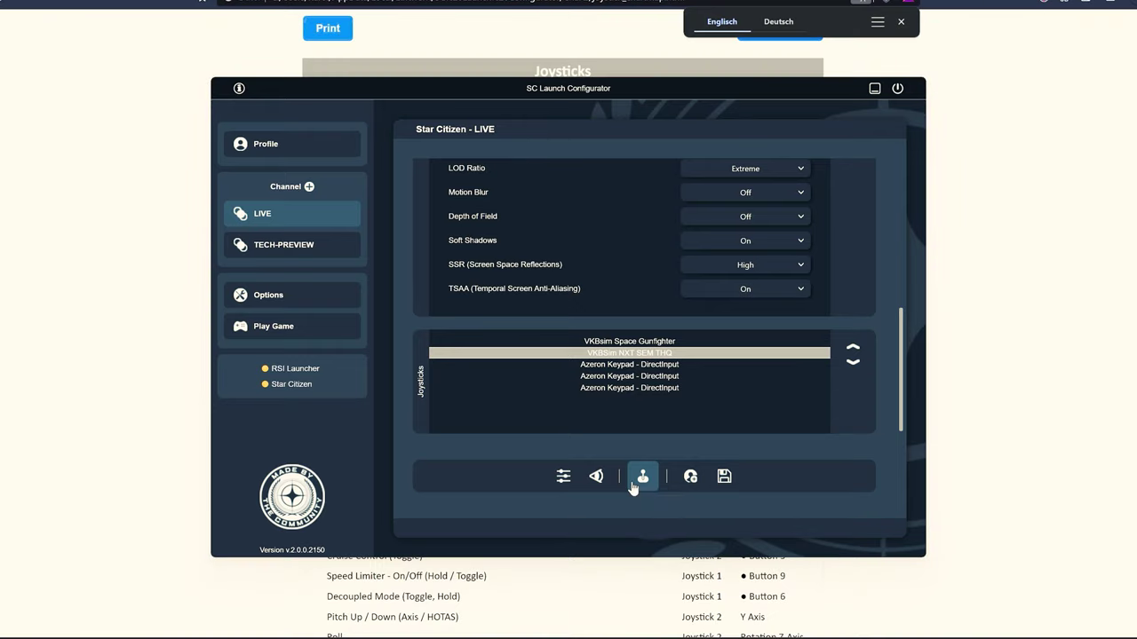
left_click(901, 23)
left_click(875, 89)
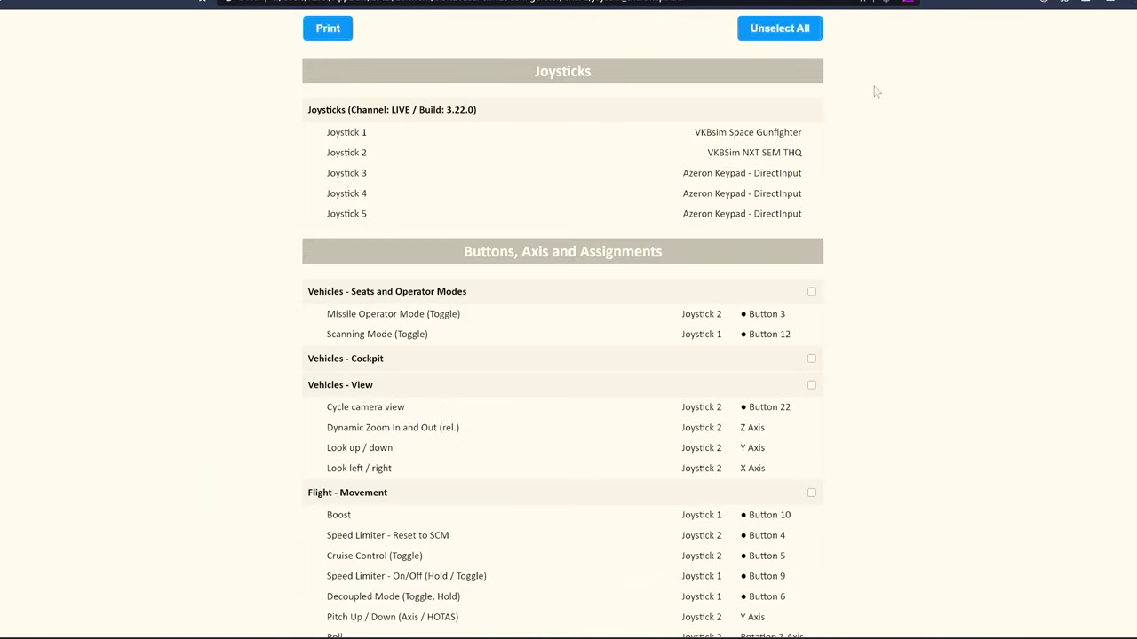
left_click_drag(693, 132, 805, 217)
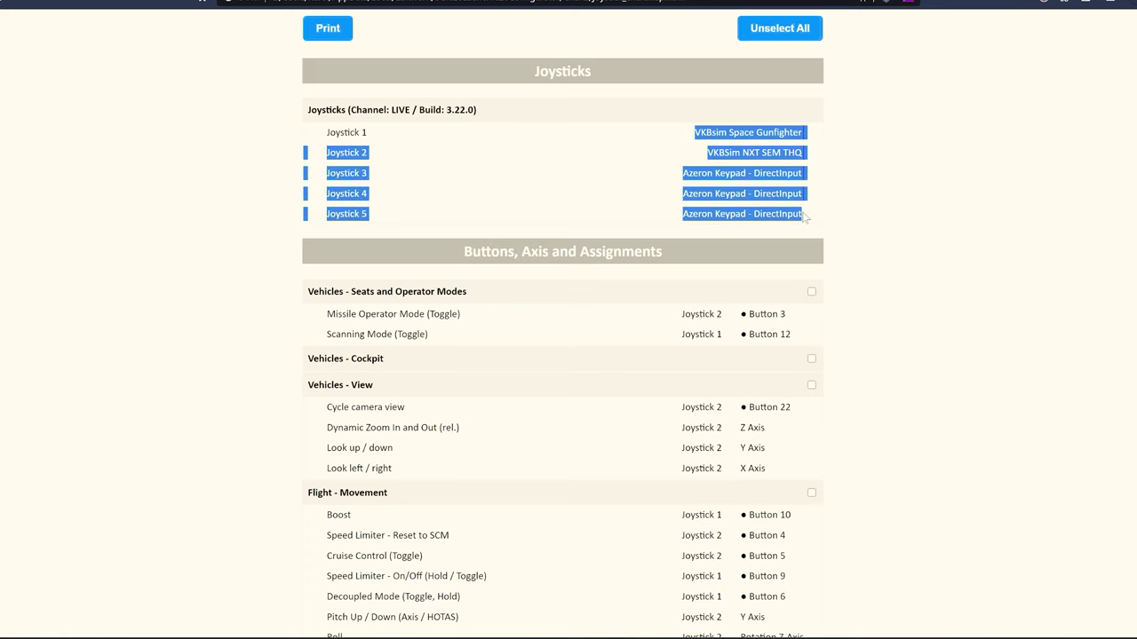
left_click(805, 217)
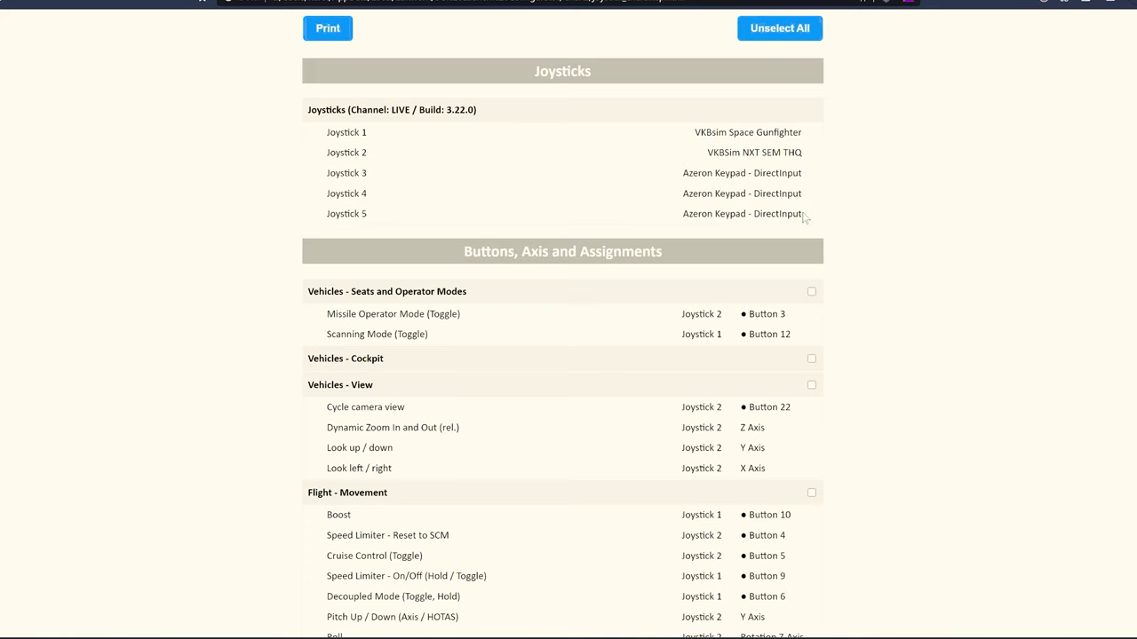
Examine the button and axis assignments on the joystick overview page, toggling the selection of the Vehicles - Seats and Operator Modes group
left_click(811, 292)
left_click(811, 293)
scroll(563, 355, "down", 10)
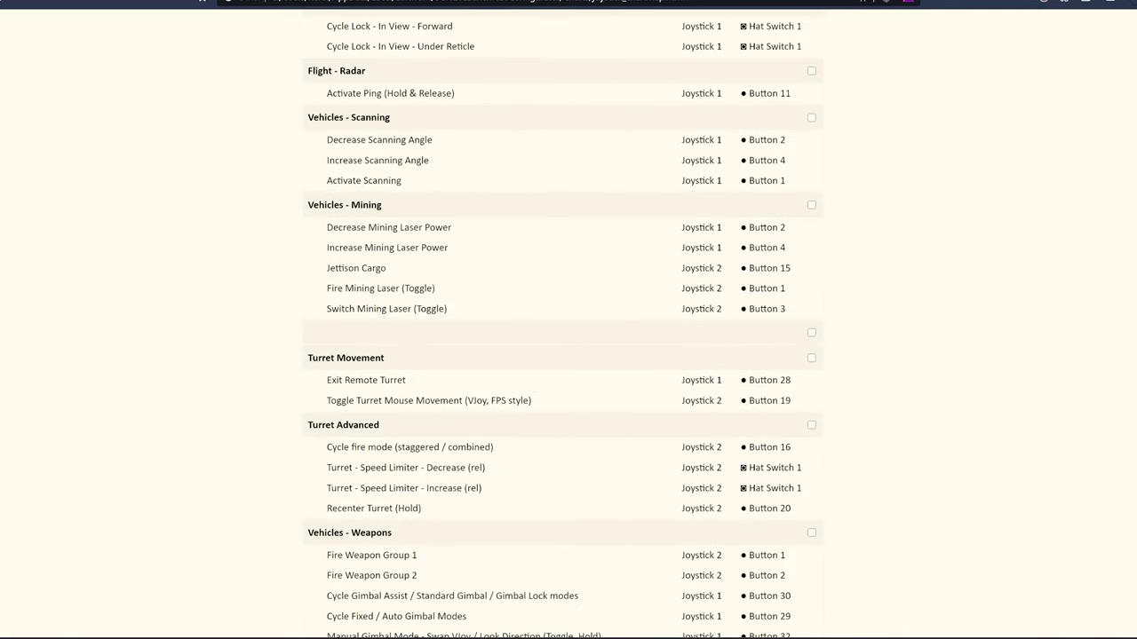
scroll(562, 355, "down", 6)
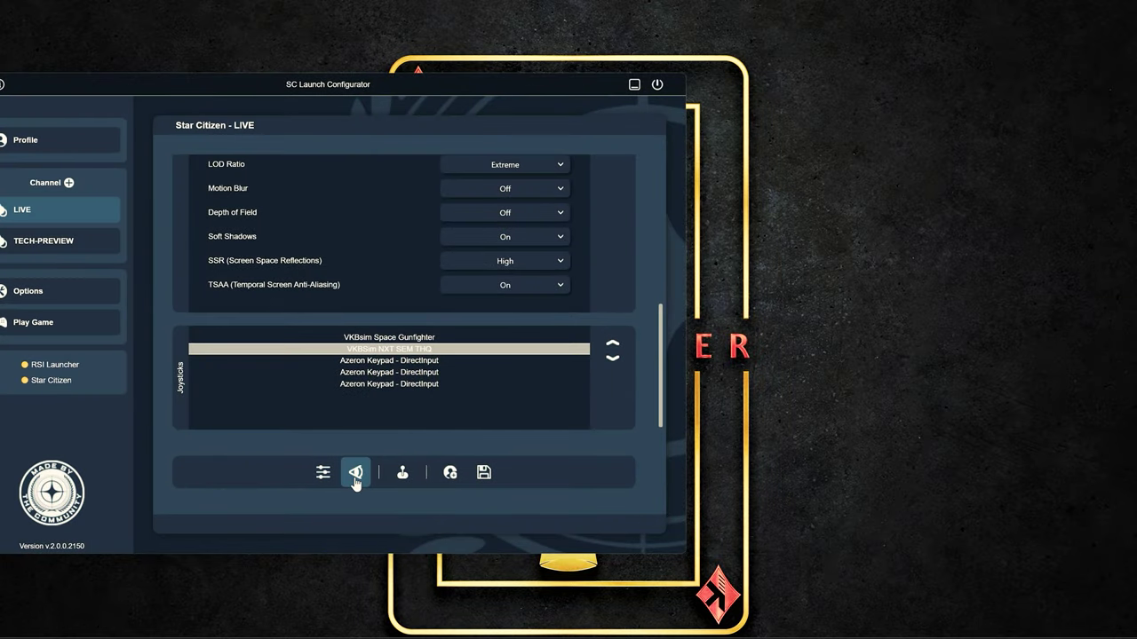
In SC Launch Configurator, open the LIVE channel's FOV Calculator and set monitor width 90 cm, height 55 cm and eye distance 85 cm
left_click(355, 472)
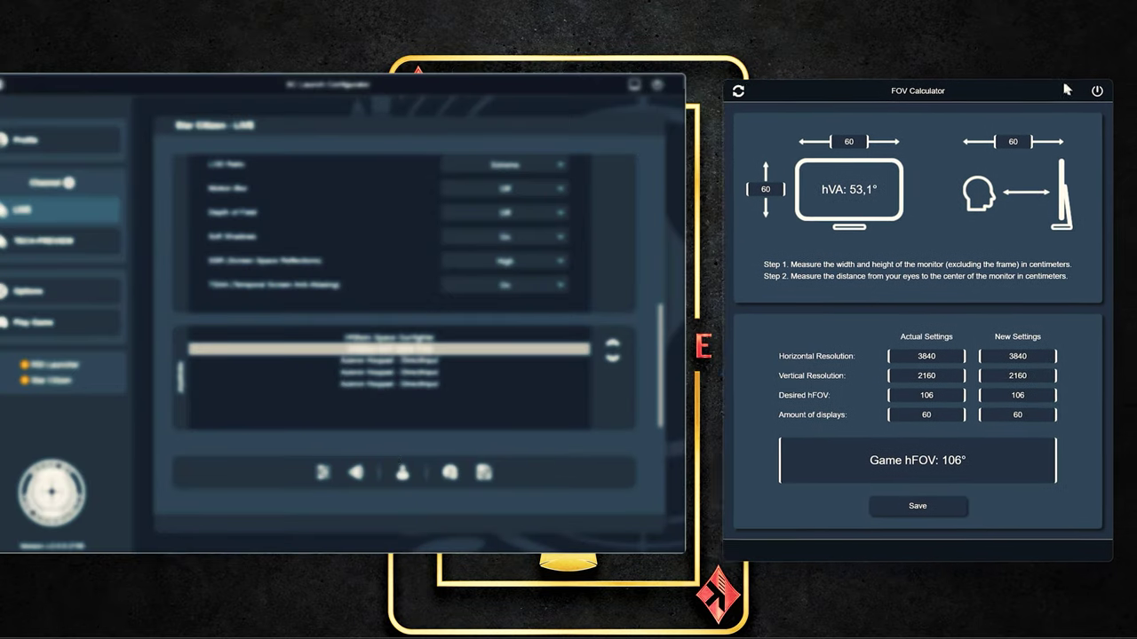
left_click(822, 137)
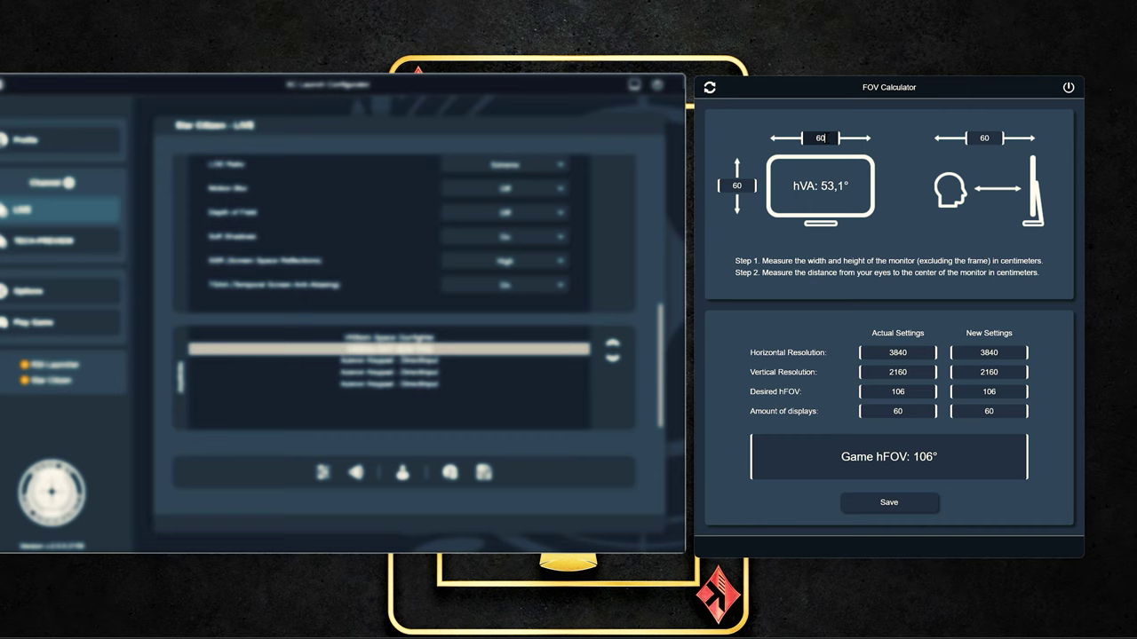
double_click(822, 137)
type("90")
double_click(738, 185)
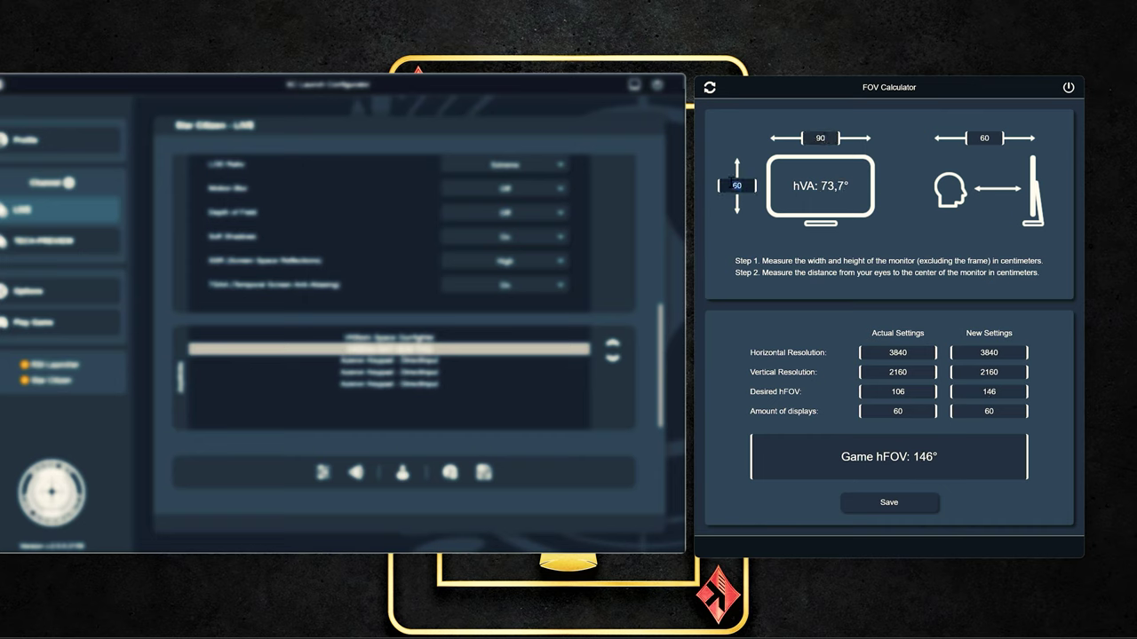
double_click(984, 138)
type("85")
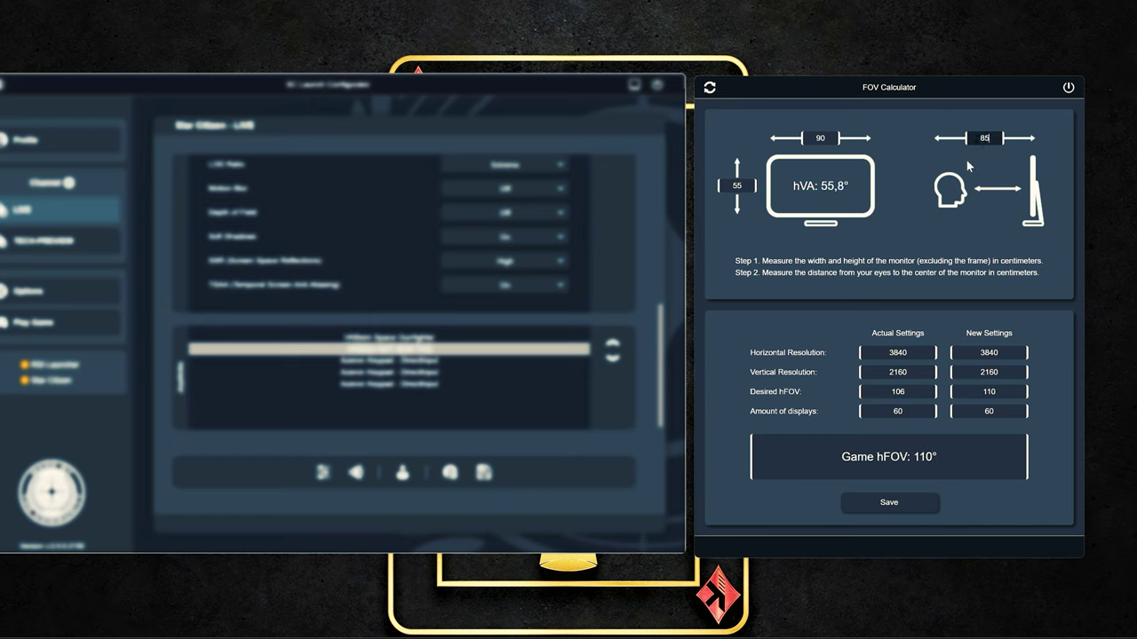
Set the new amount of displays to 1 in the FOV Calculator and open the new horizontal resolution for editing
double_click(988, 412)
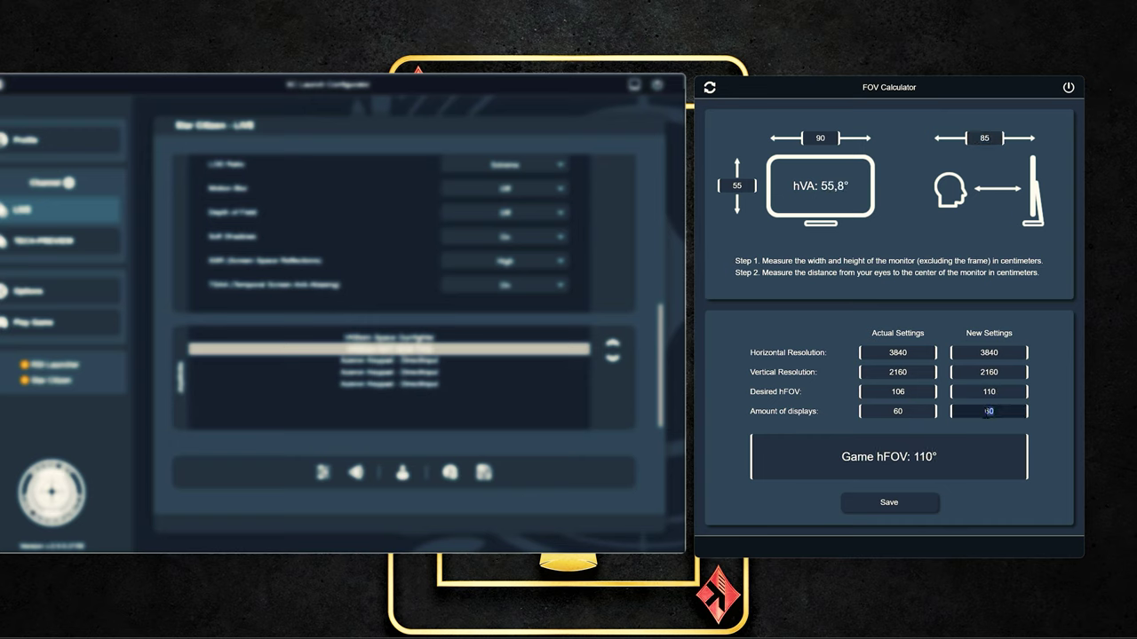
type("1")
double_click(982, 352)
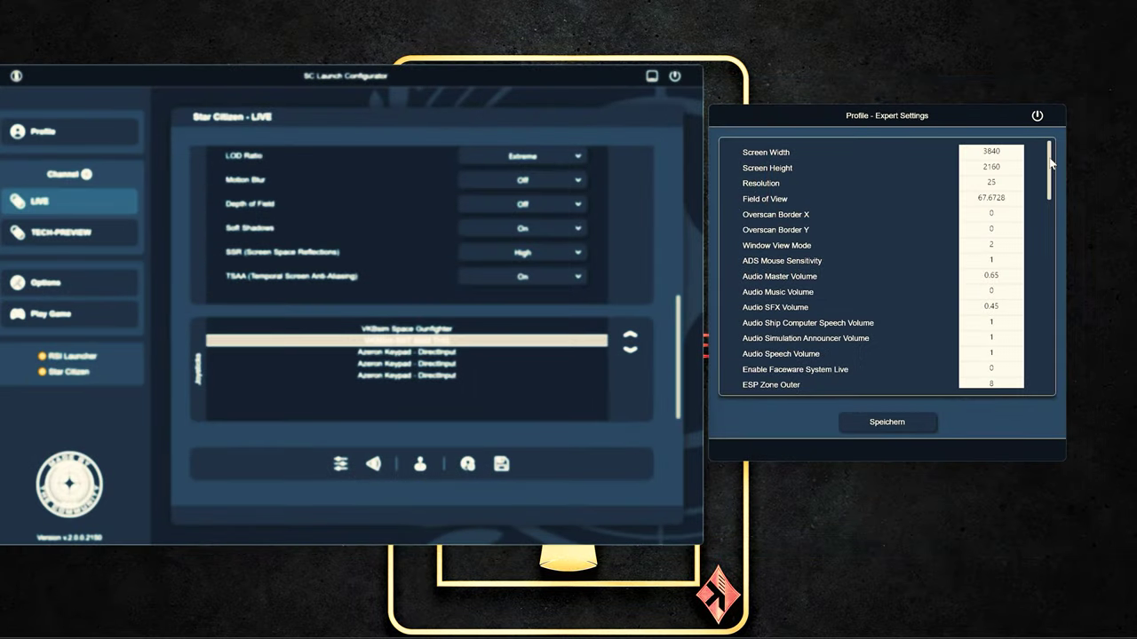
Look through the profile's expert settings down to Weapon Fallback Convergence Distance and close them without saving
left_click_drag(1051, 161, 1050, 365)
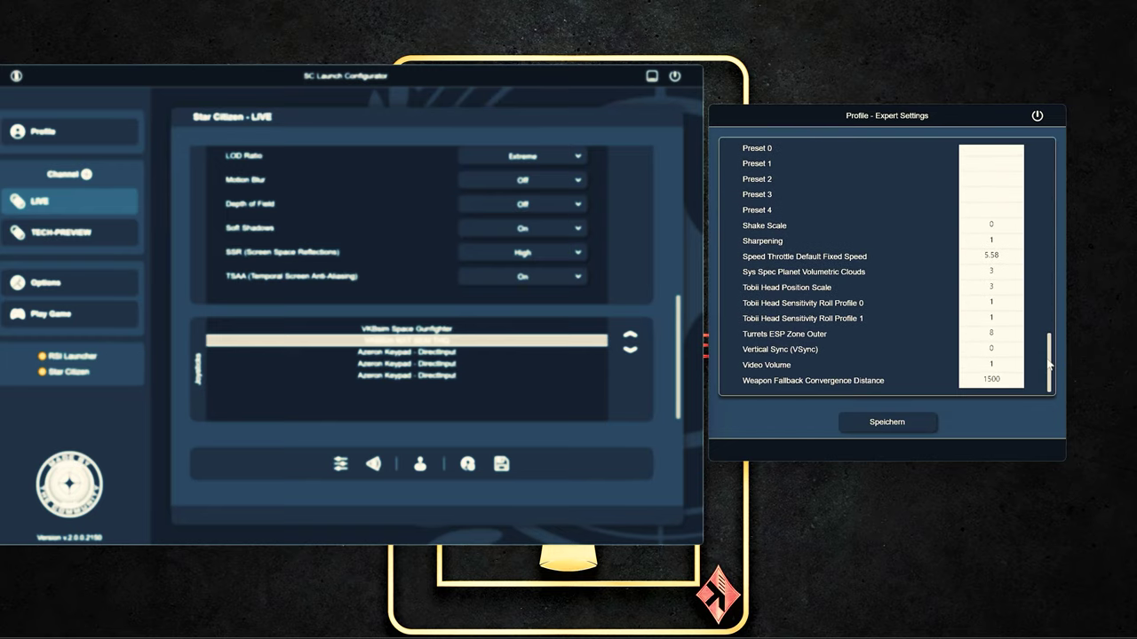
left_click(1037, 116)
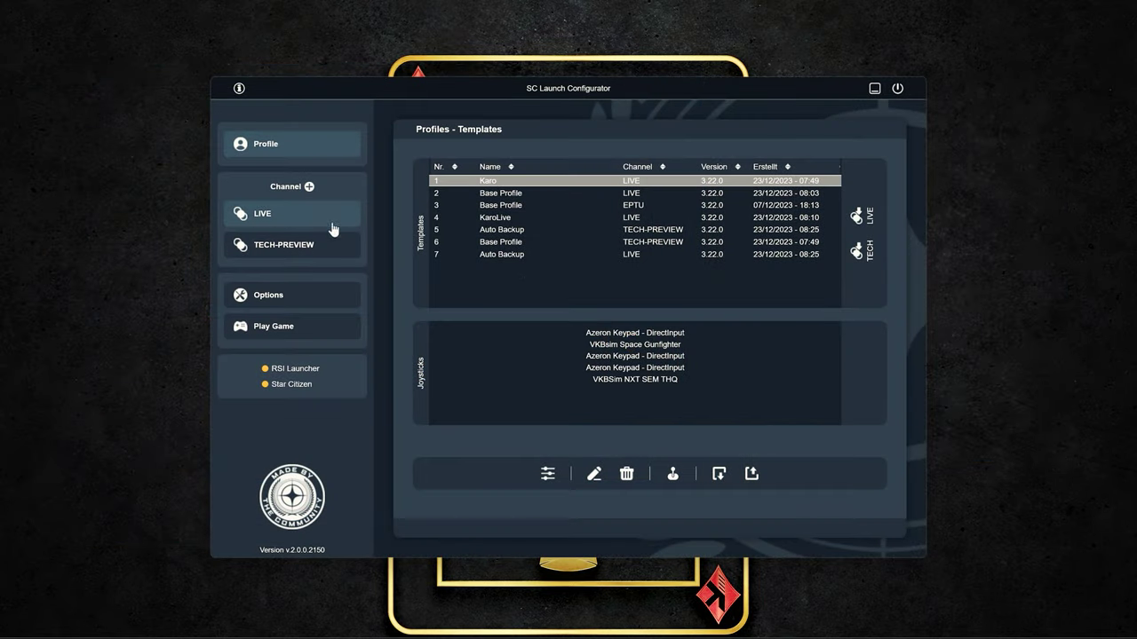
Create a new EPTU channel, leaving the option to not integrate a profile unselected
left_click(309, 187)
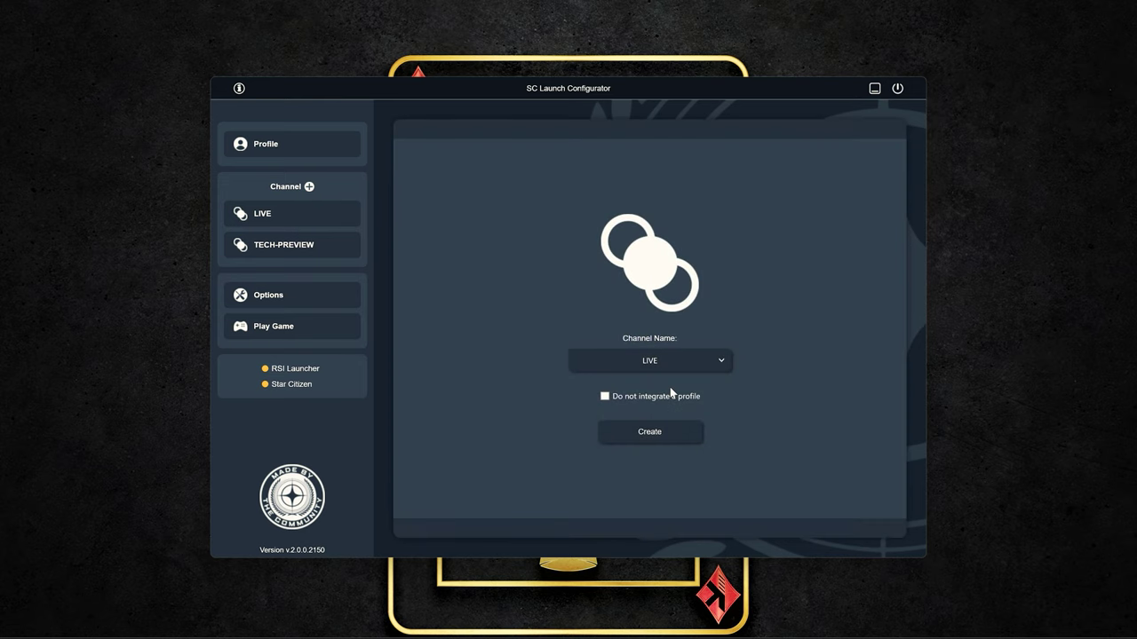
left_click(668, 362)
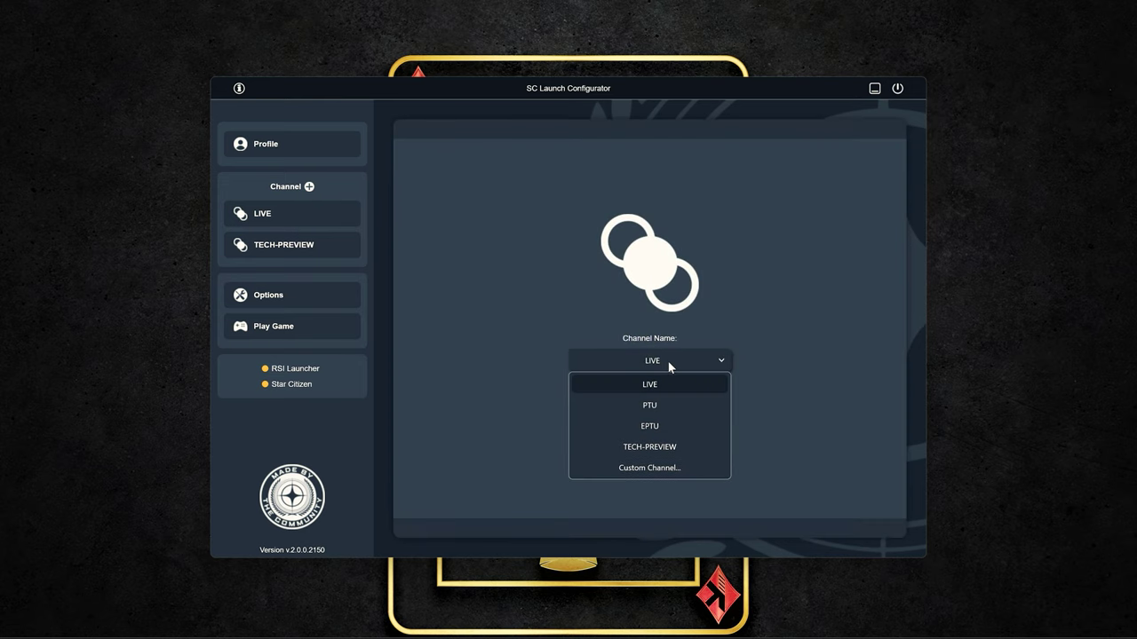
left_click(682, 427)
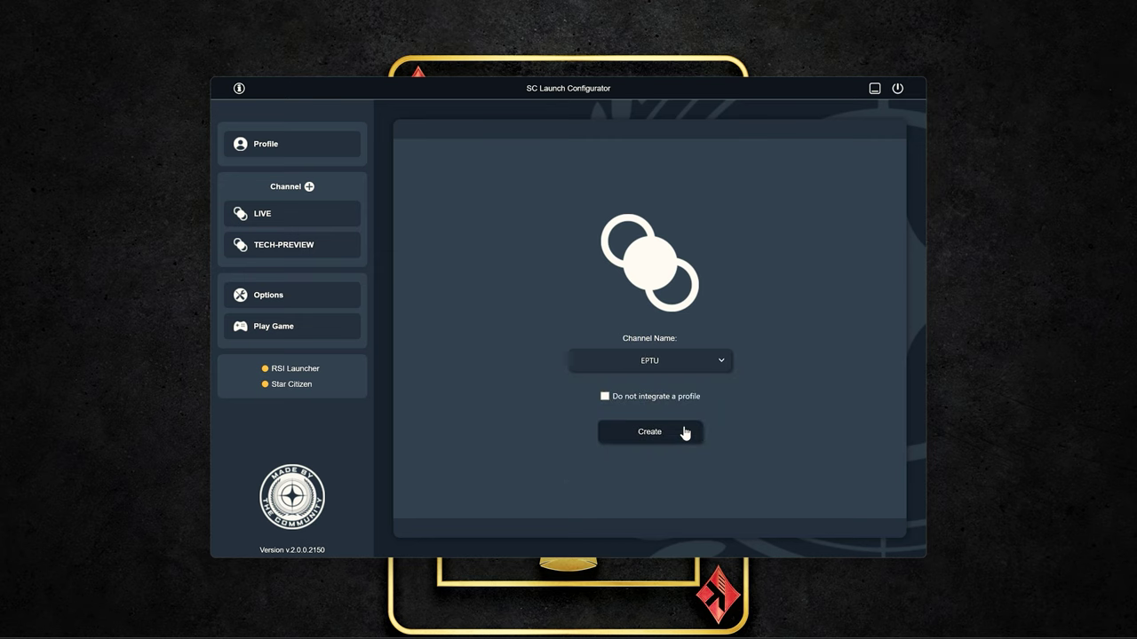
left_click(685, 432)
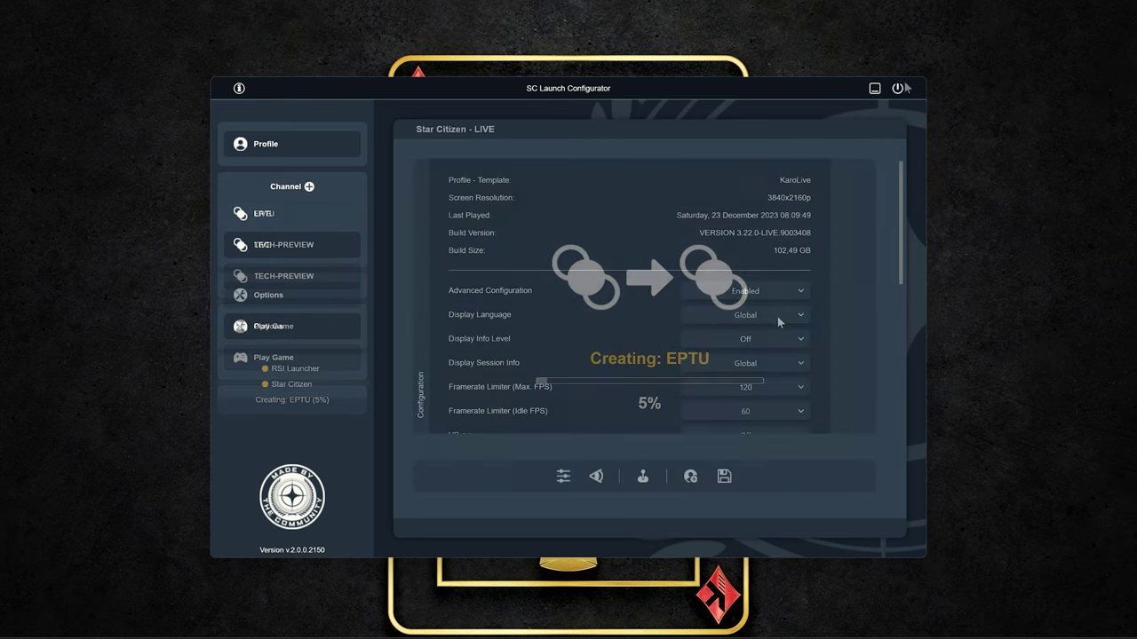
Set the LIVE channel's display language to German (Germany) and save the channel settings
left_click(777, 316)
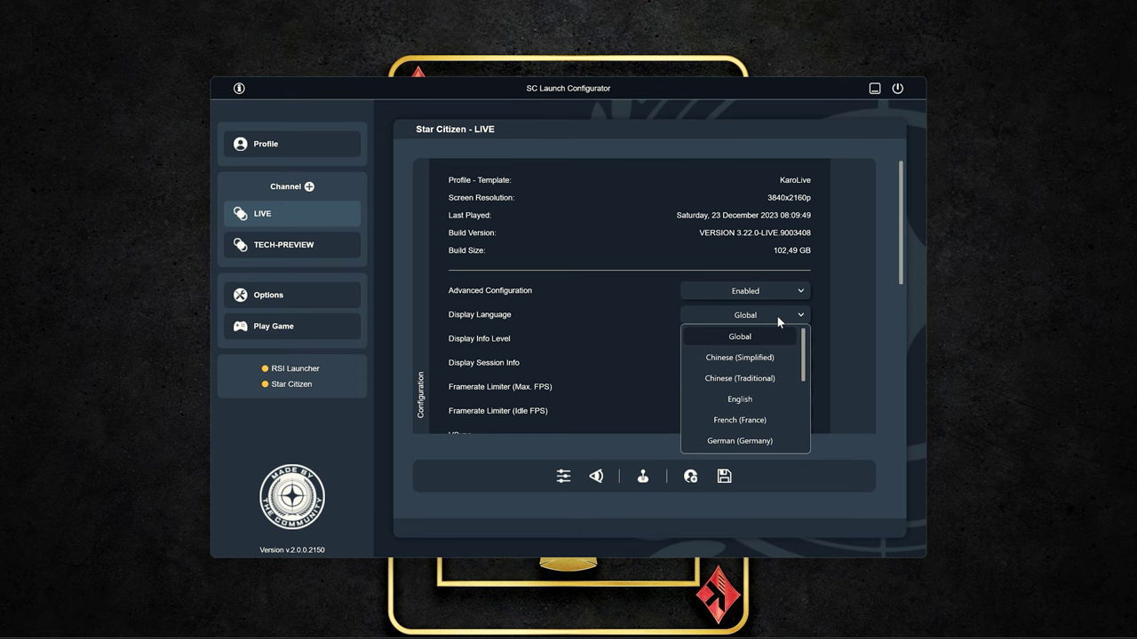
left_click(752, 439)
left_click(724, 477)
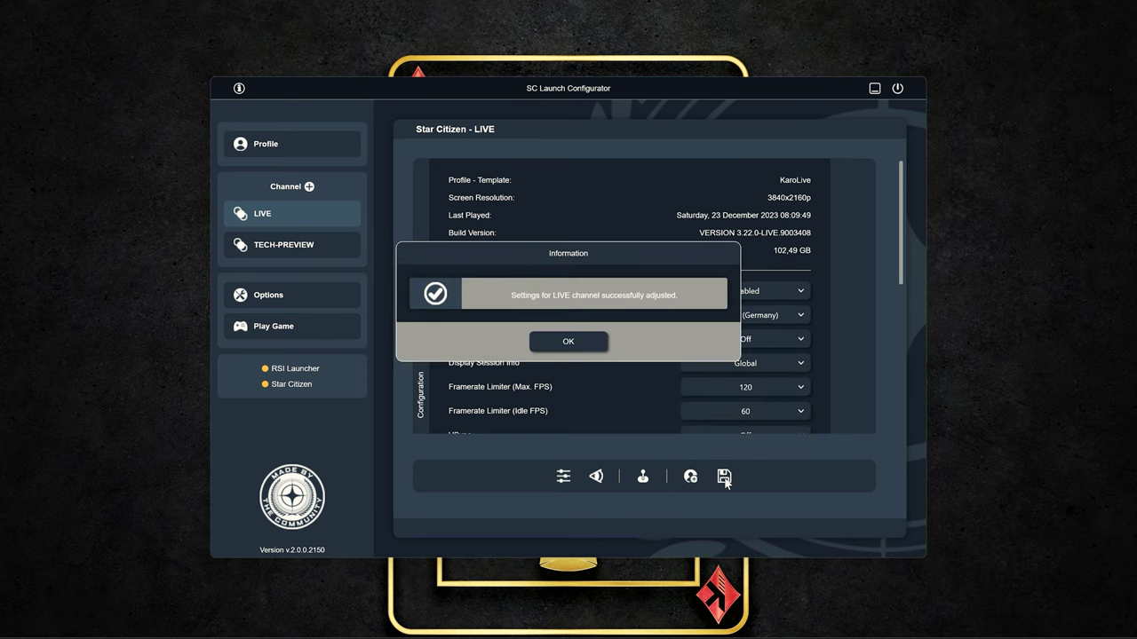
left_click(598, 347)
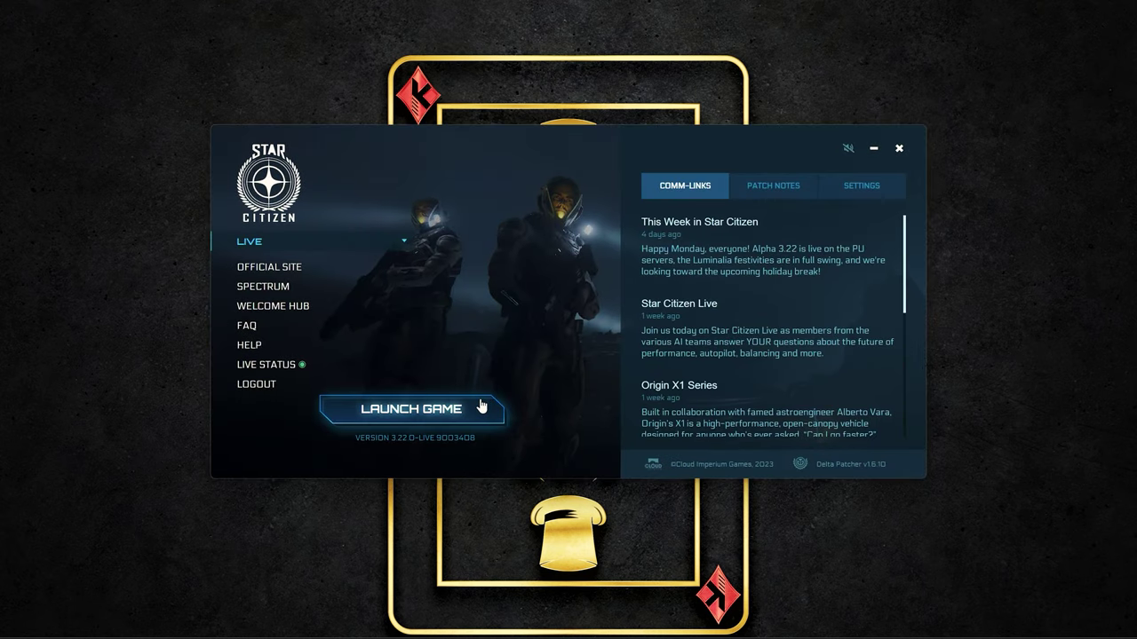
Launch the LIVE version of Star Citizen from the RSI Launcher
left_click(480, 407)
left_click(650, 436)
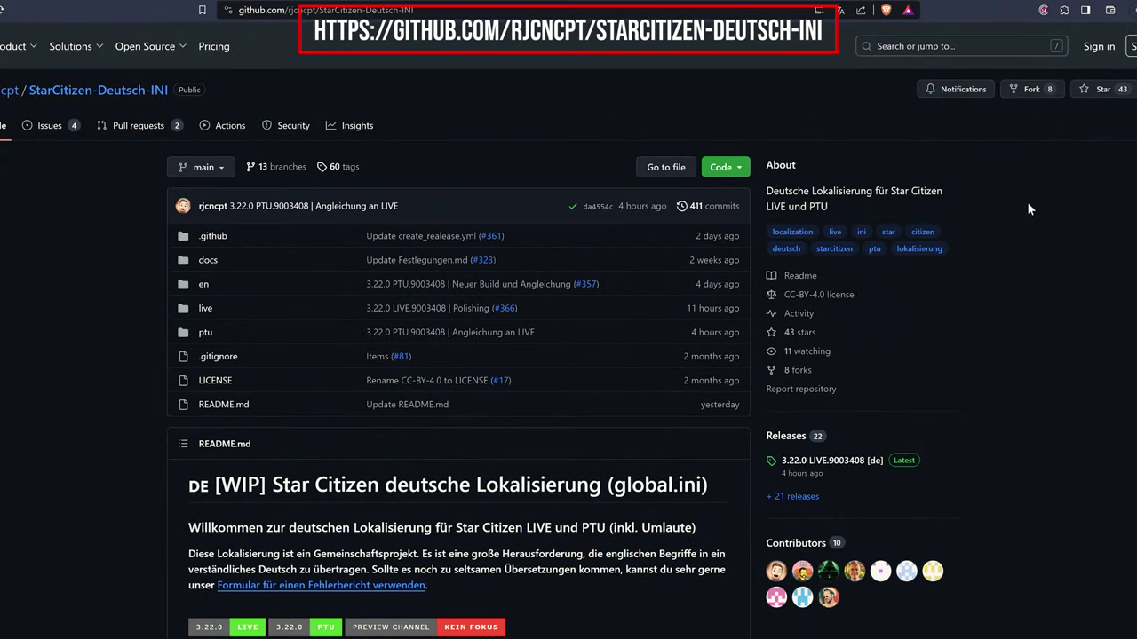
In the browser, find the LIVE global.ini in the StarCitizen-Deutsch-INI repository's readme, open its raw version, and copy the URL
scroll(1027, 199, "down", 10)
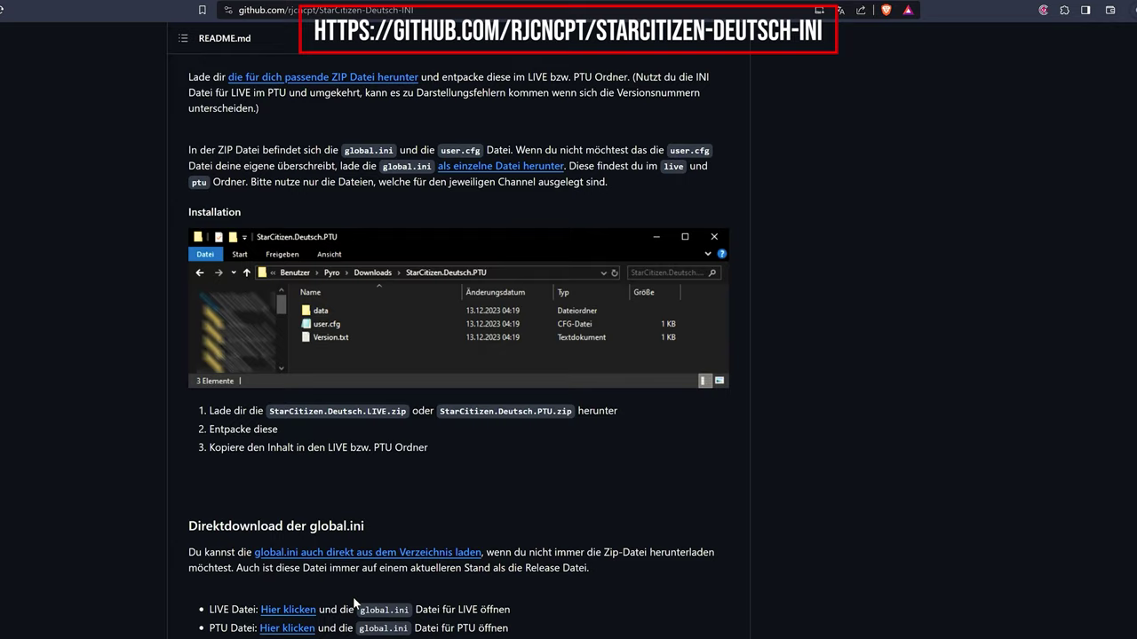
scroll(994, 86, "up", 10)
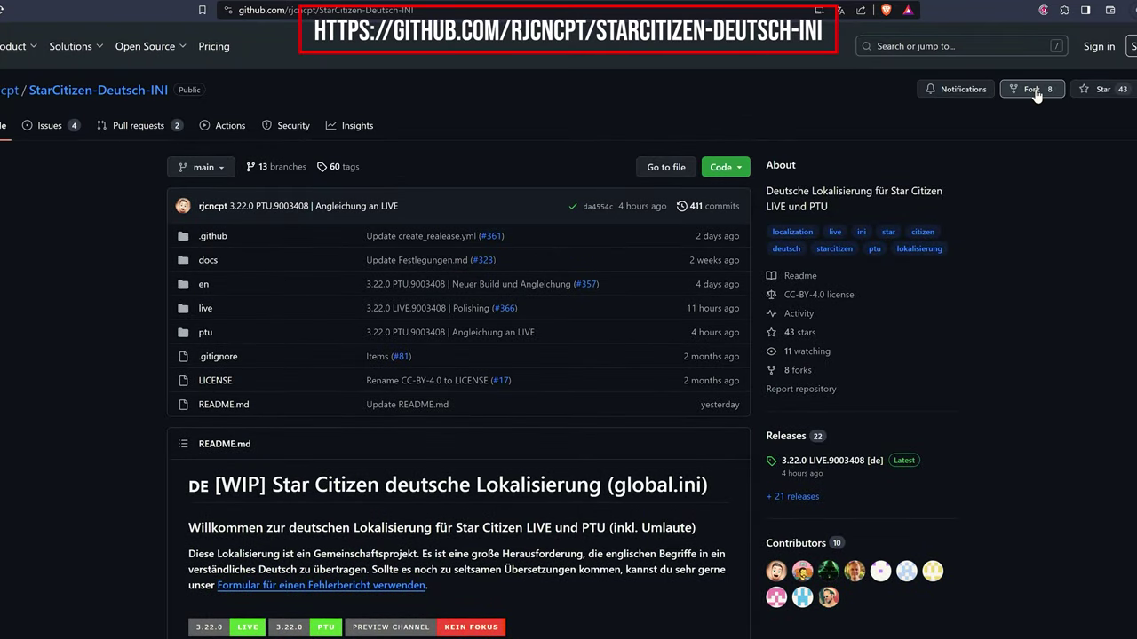
scroll(1019, 150, "down", 3)
scroll(1000, 184, "up", 3)
scroll(1000, 184, "down", 8)
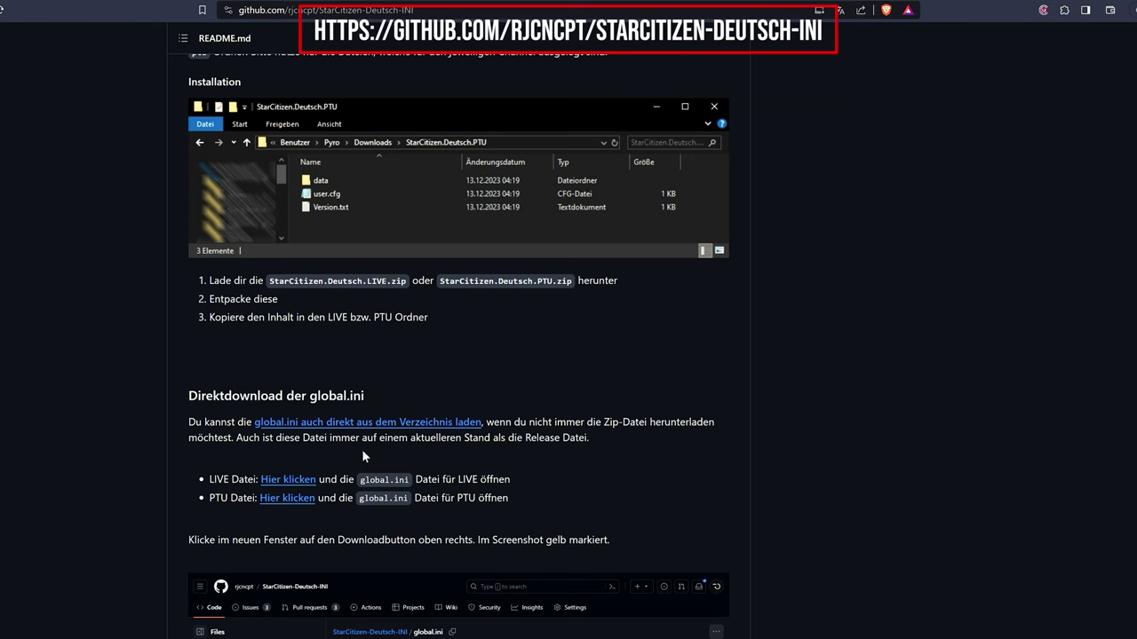
left_click(300, 481)
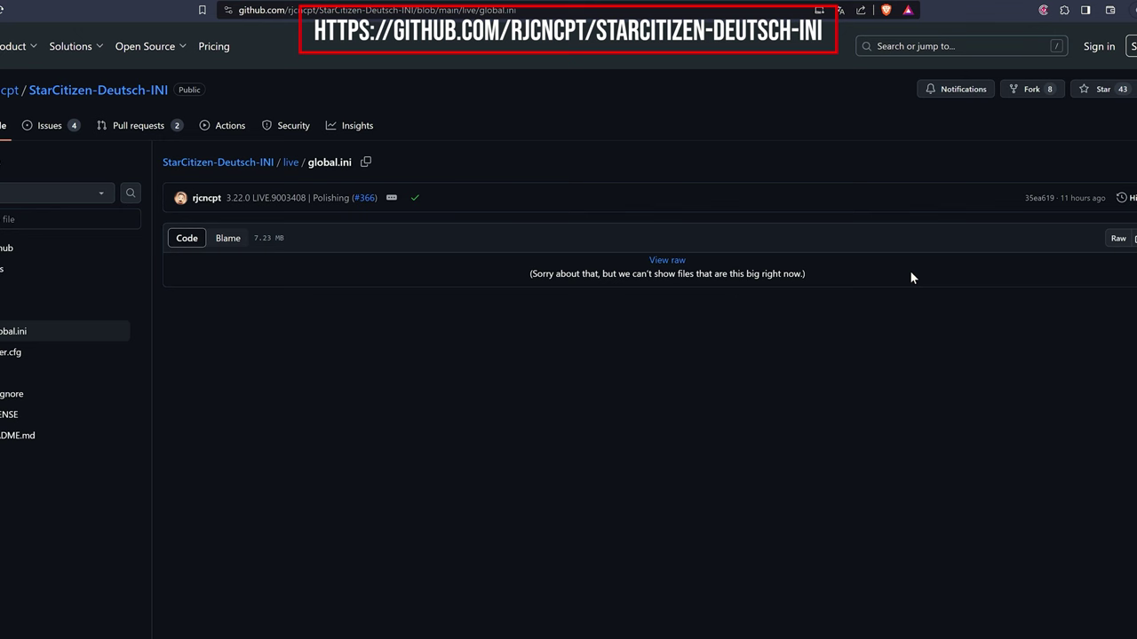
left_click(1116, 239)
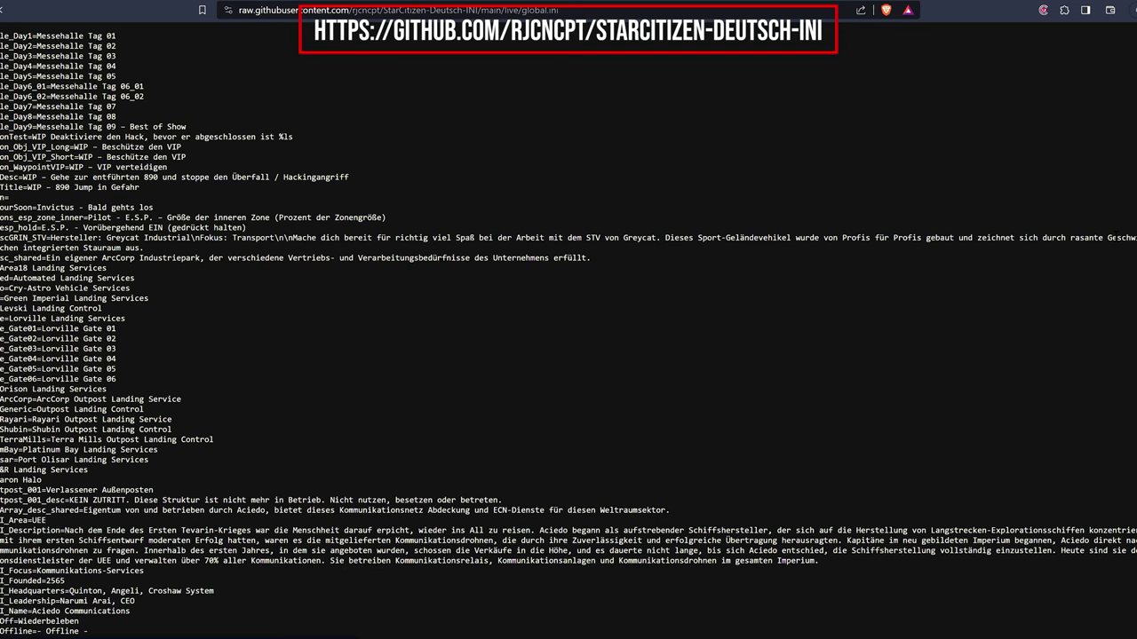
left_click(610, 11)
key("ctrl+c")
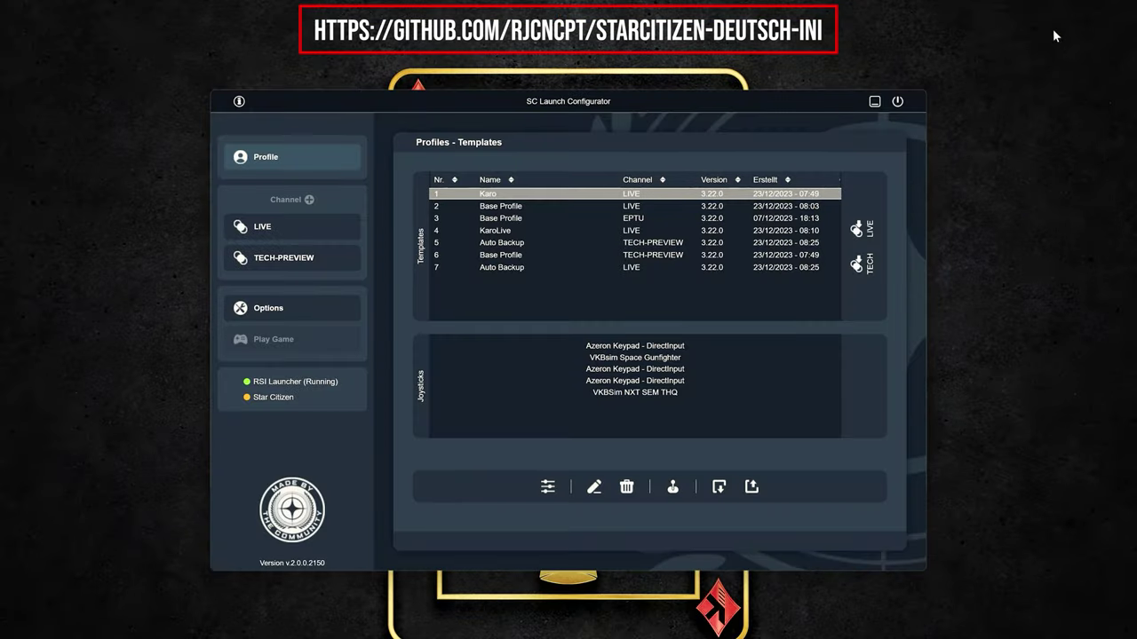
In SC Launch Configurator, replace the LIVE german_(germany) URL in sc_translations.json with the copied one, save the file, and download the Star Citizen translations
left_click(299, 312)
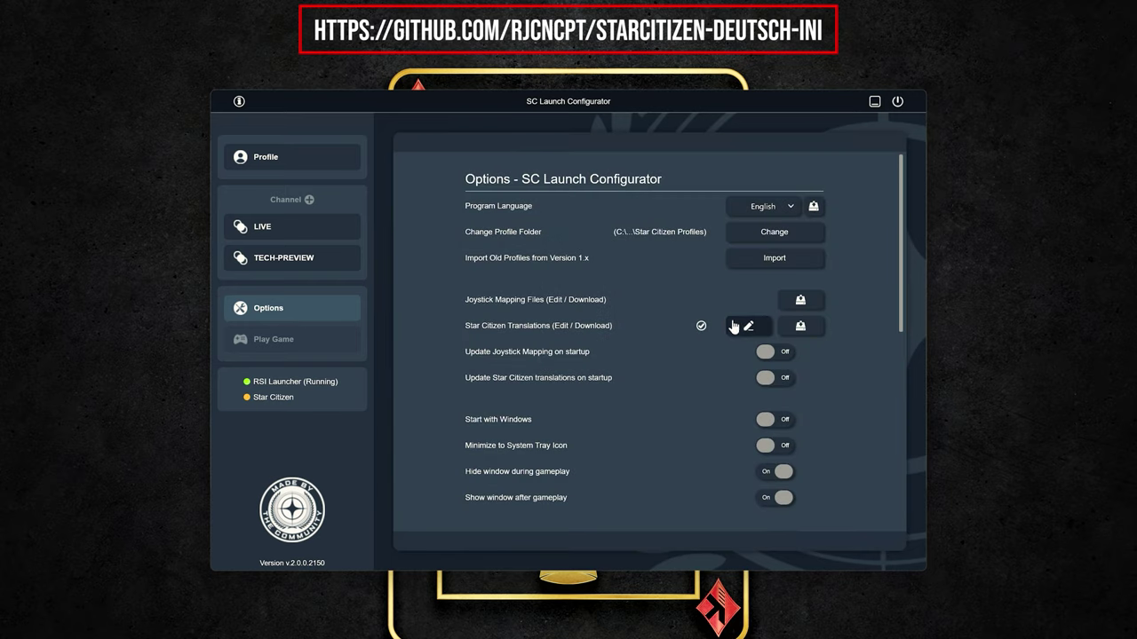
left_click(748, 327)
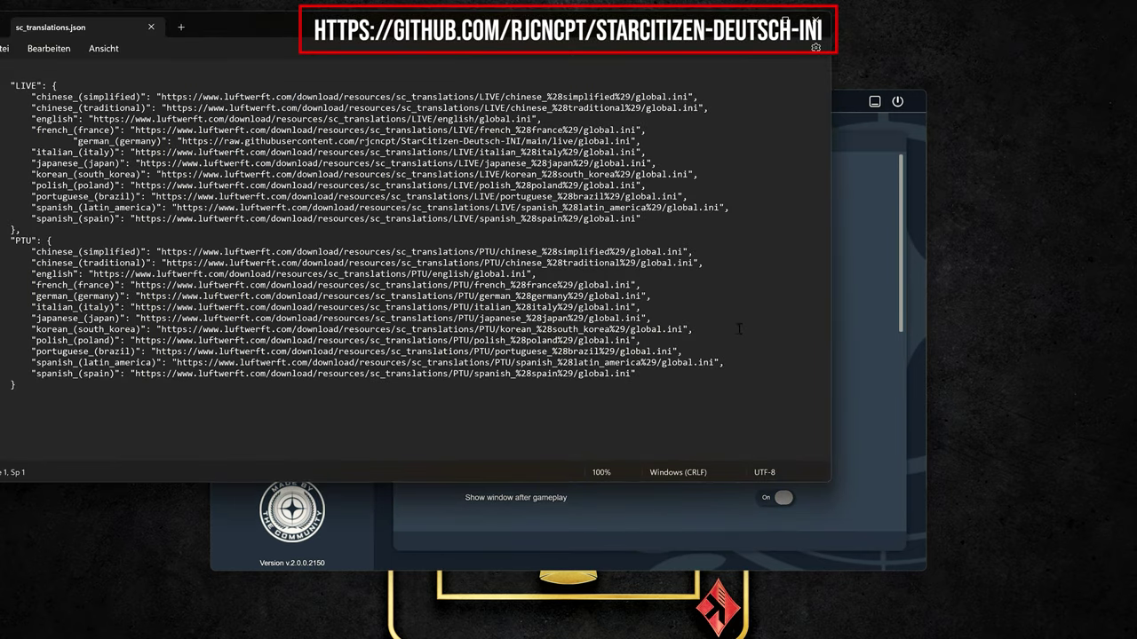
left_click_drag(182, 140, 632, 144)
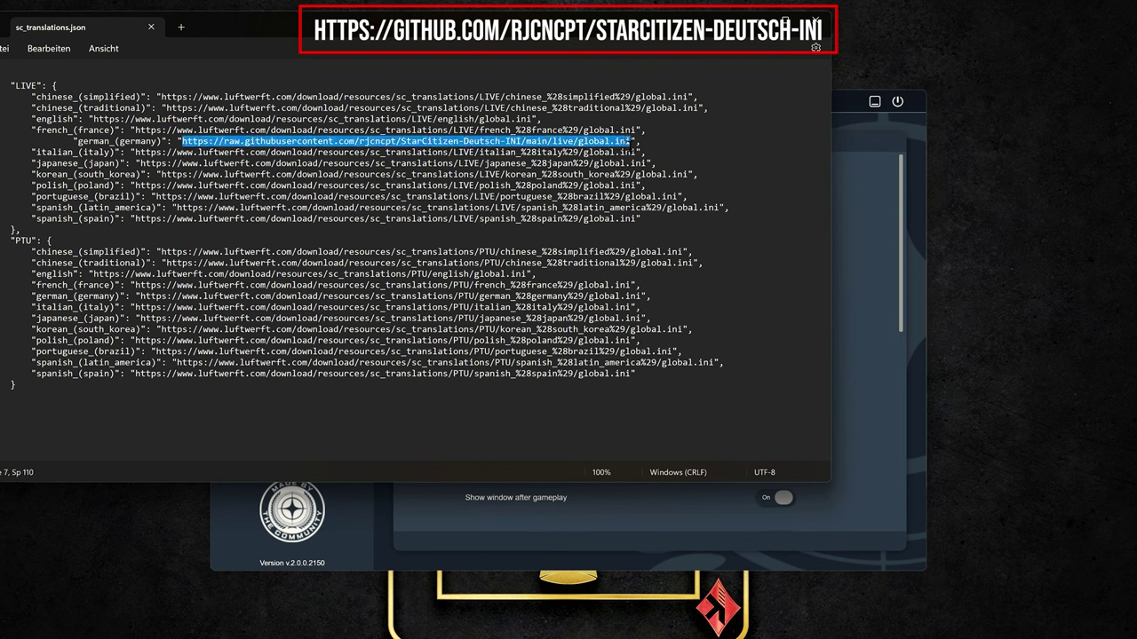
key("ctrl+v")
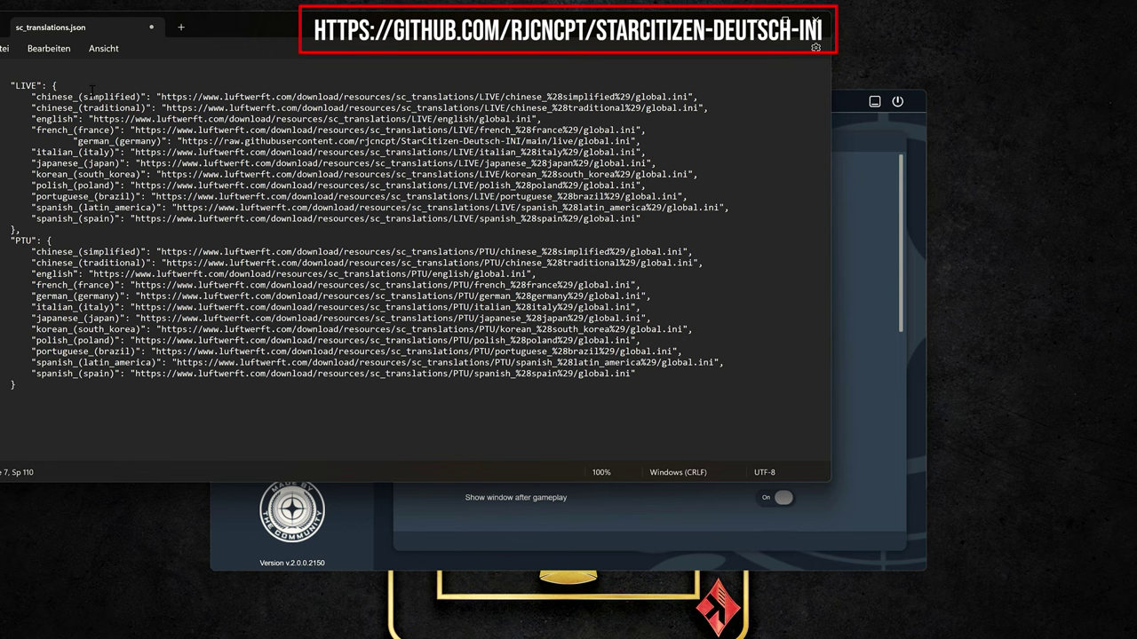
left_click(7, 49)
left_click(22, 136)
left_click(815, 20)
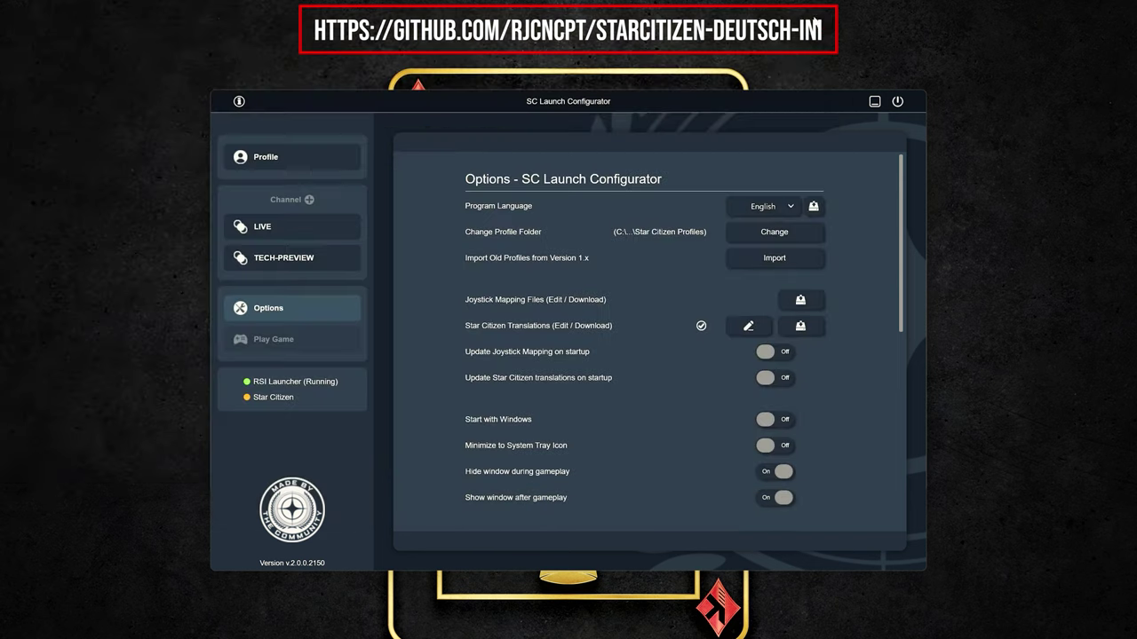
left_click(797, 331)
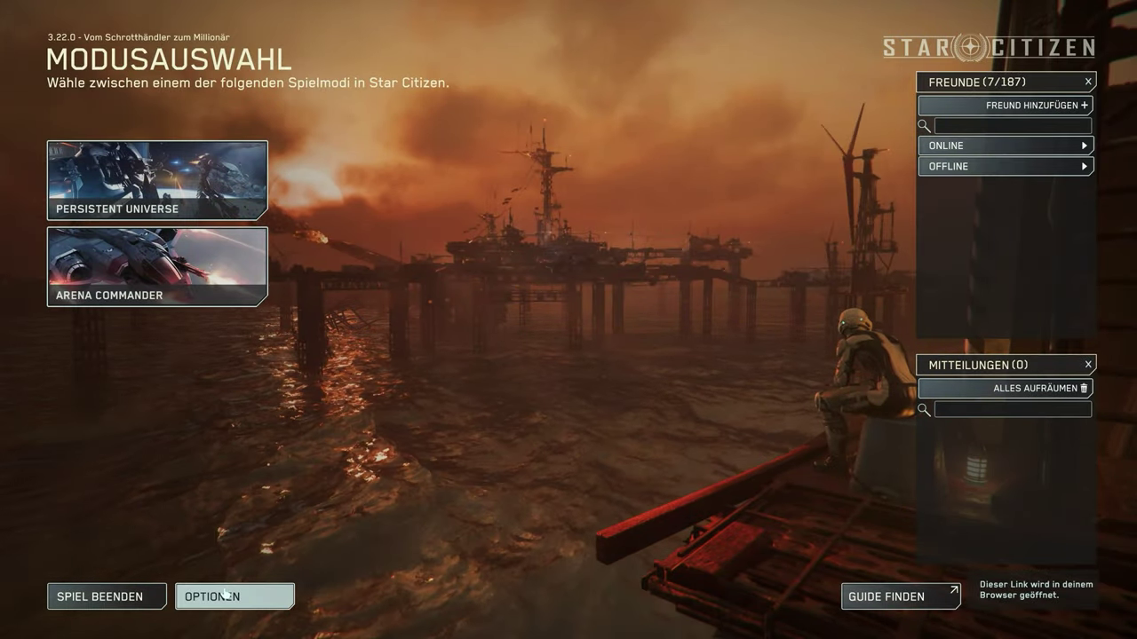
In Star Citizen's settings, open the advanced control customization of the key bindings and expand Fliegen - HUD to check the German translation
left_click(225, 596)
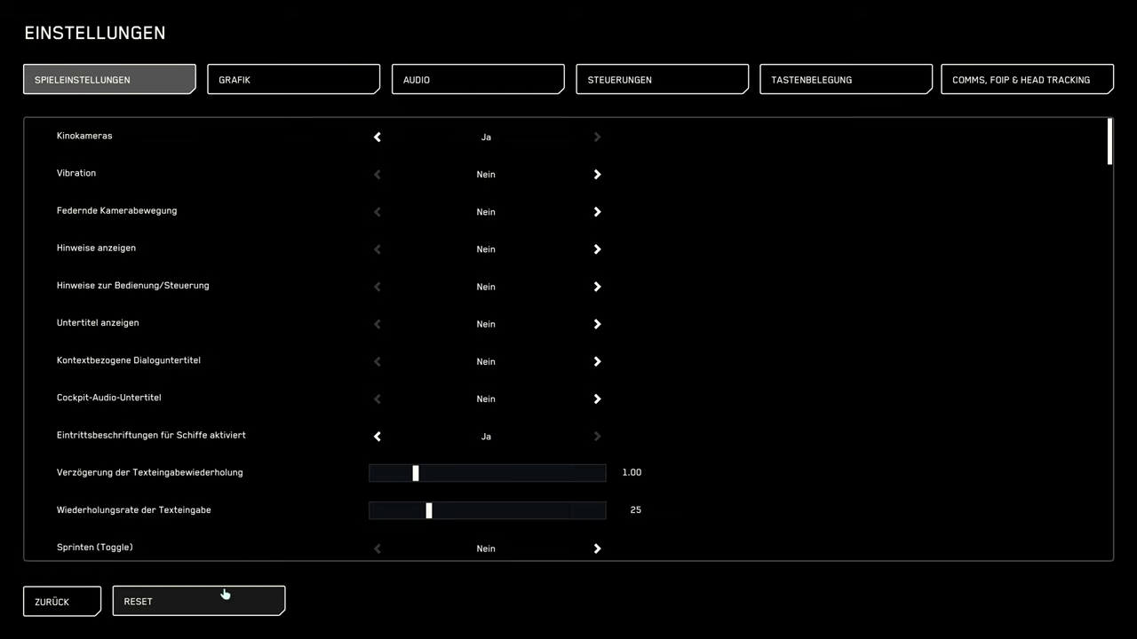
left_click(850, 81)
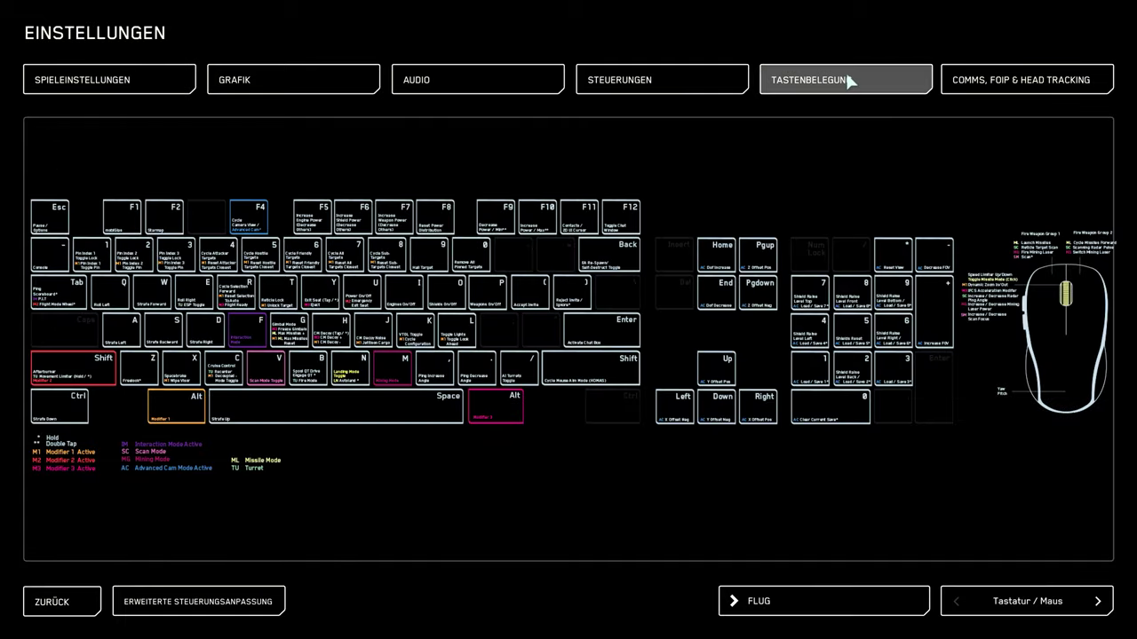
left_click(190, 601)
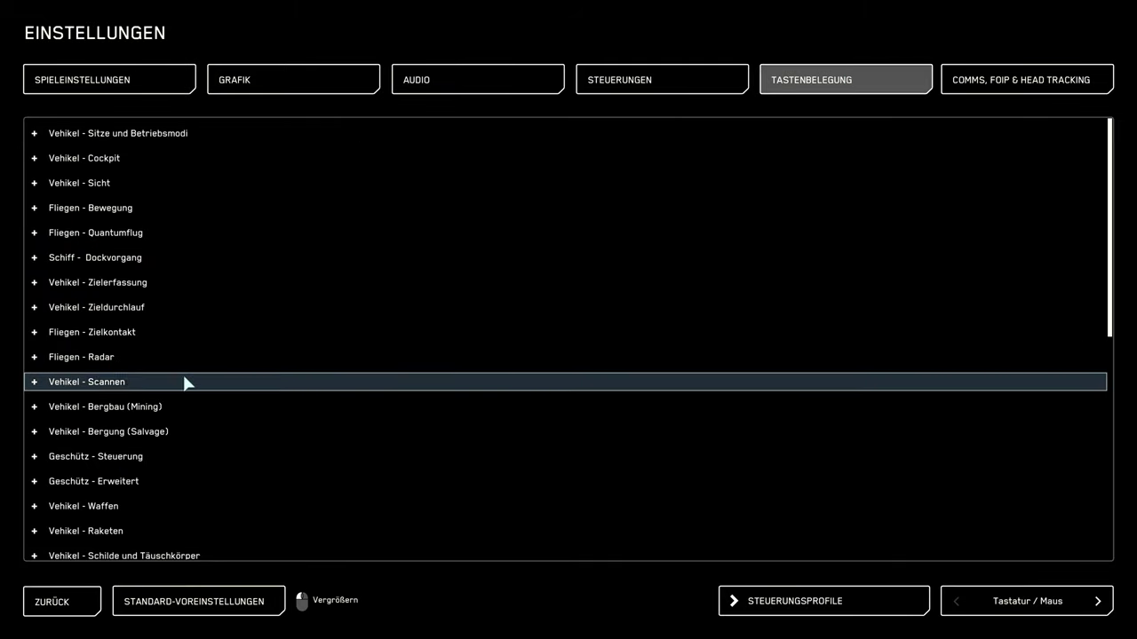
scroll(182, 182, "down", 4)
scroll(182, 182, "down", 1)
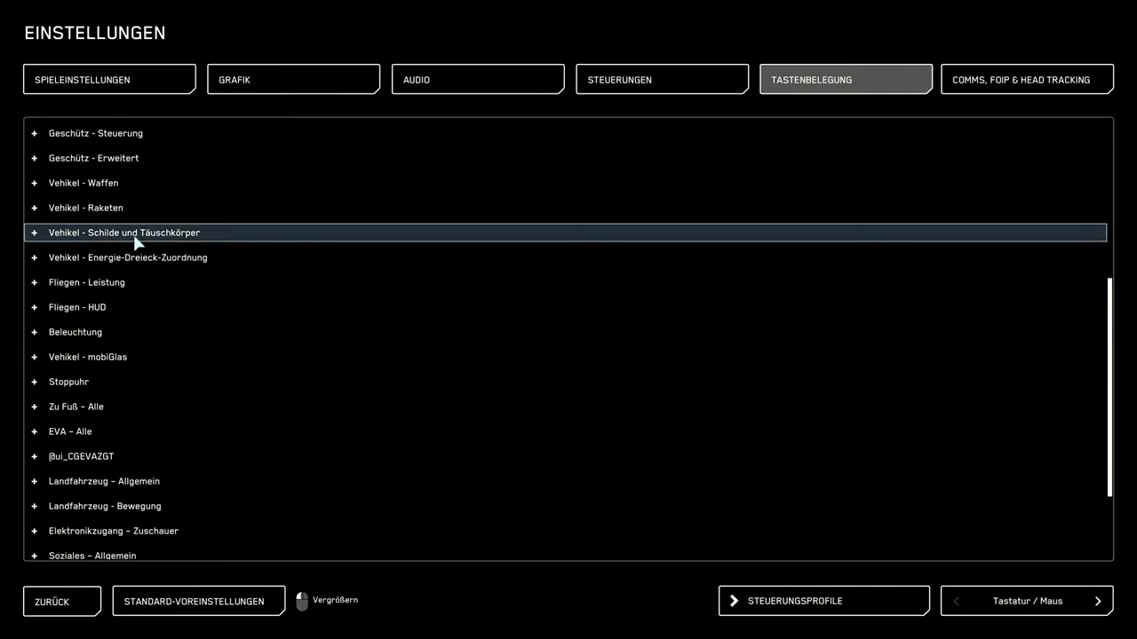
left_click(67, 313)
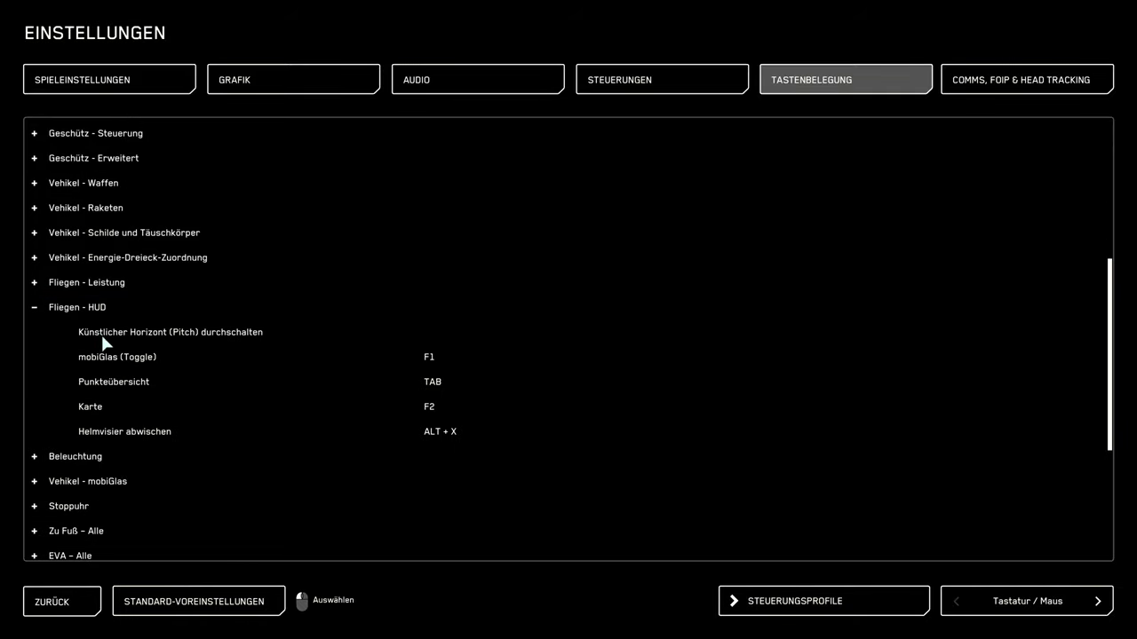
Check the German translation in the remaining key binding categories, the Audio settings and the Spieleinstellungen, and leave Star Citizen's settings
scroll(123, 409, "up", 5)
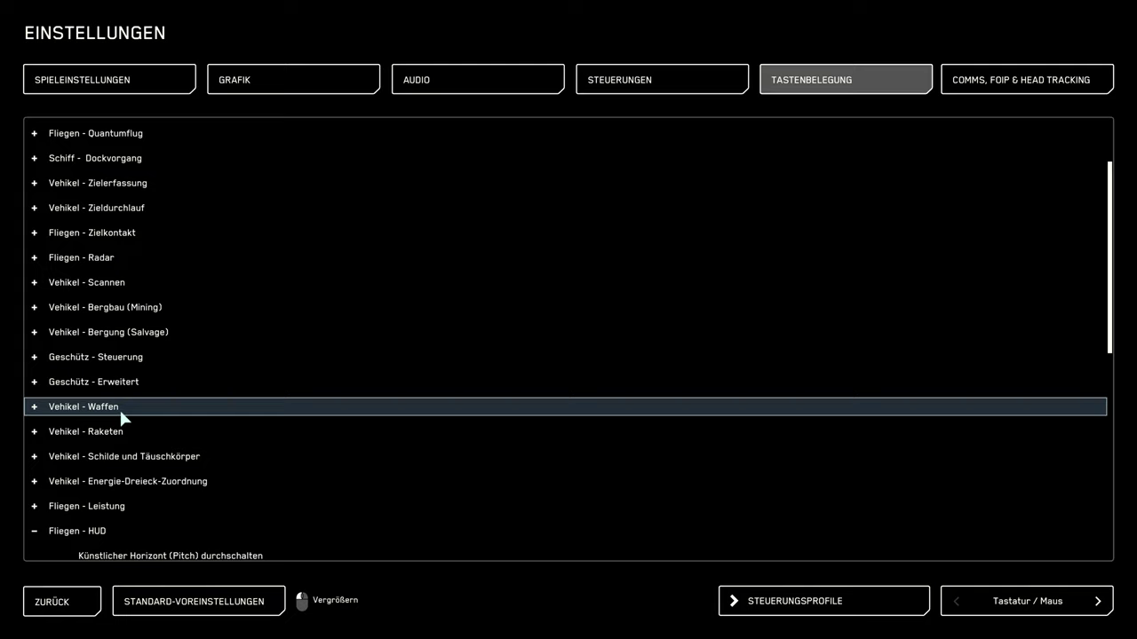
left_click(536, 82)
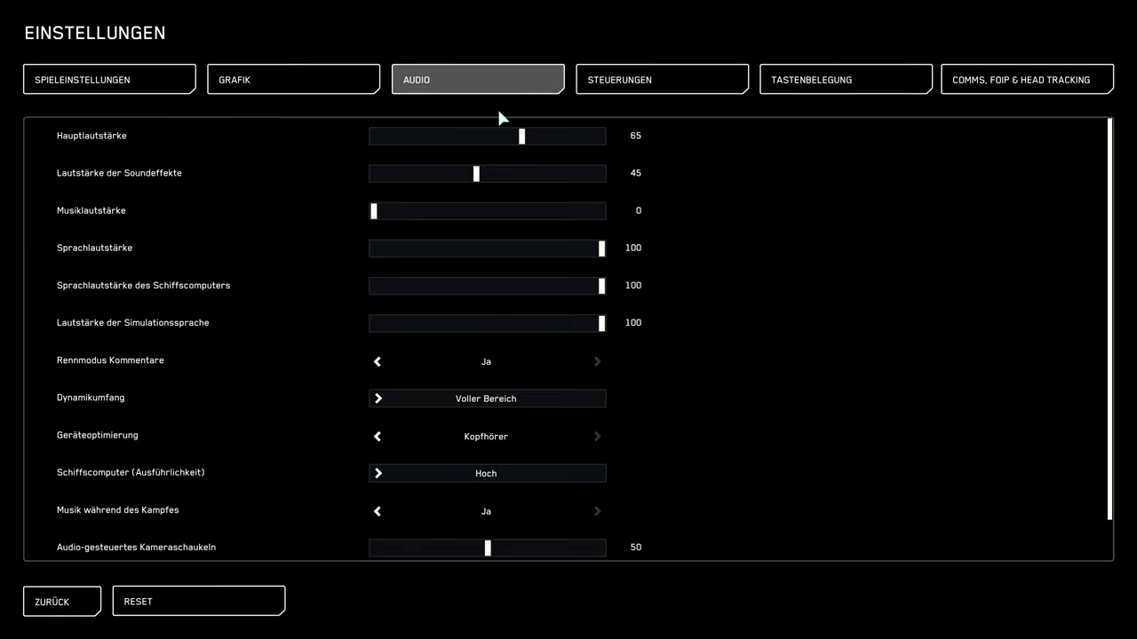
scroll(213, 296, "down", 1)
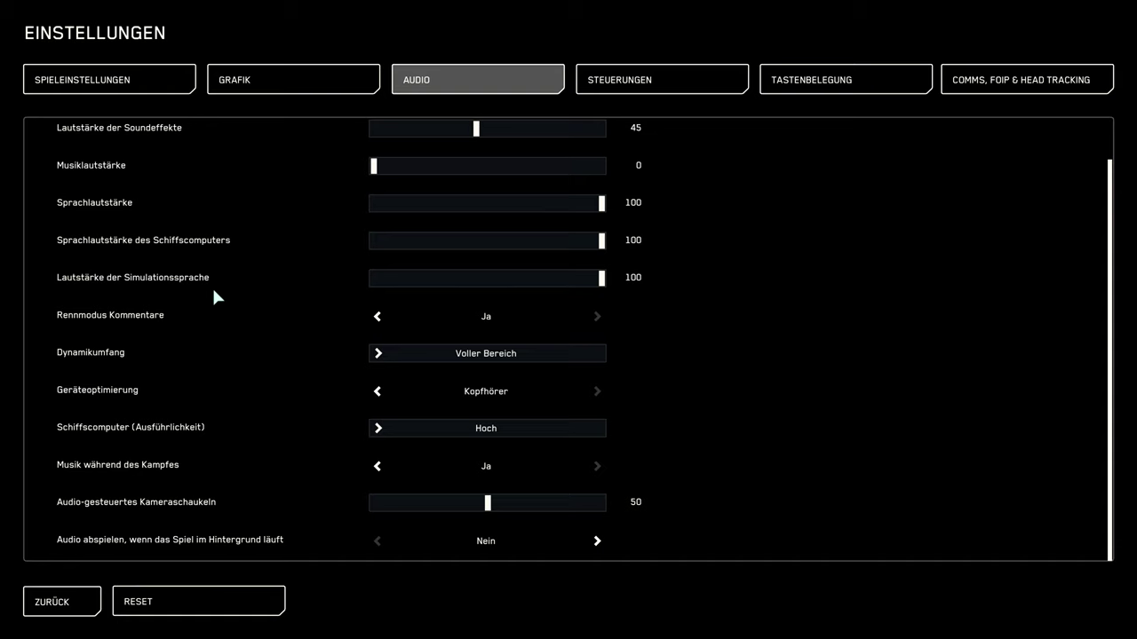
scroll(211, 285, "up", 1)
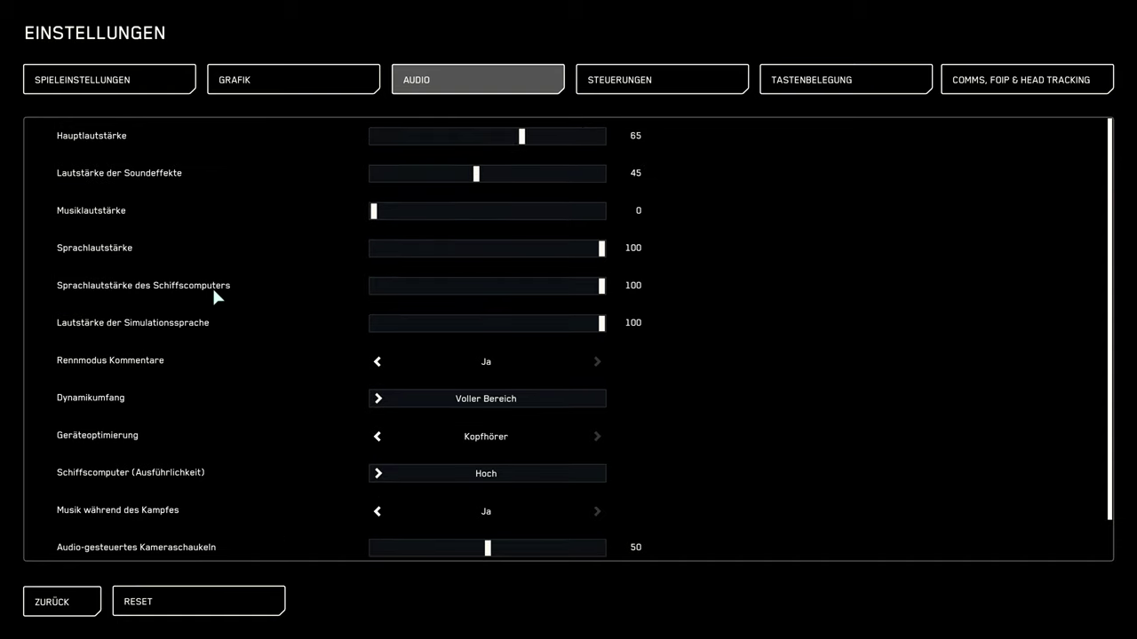
left_click(138, 82)
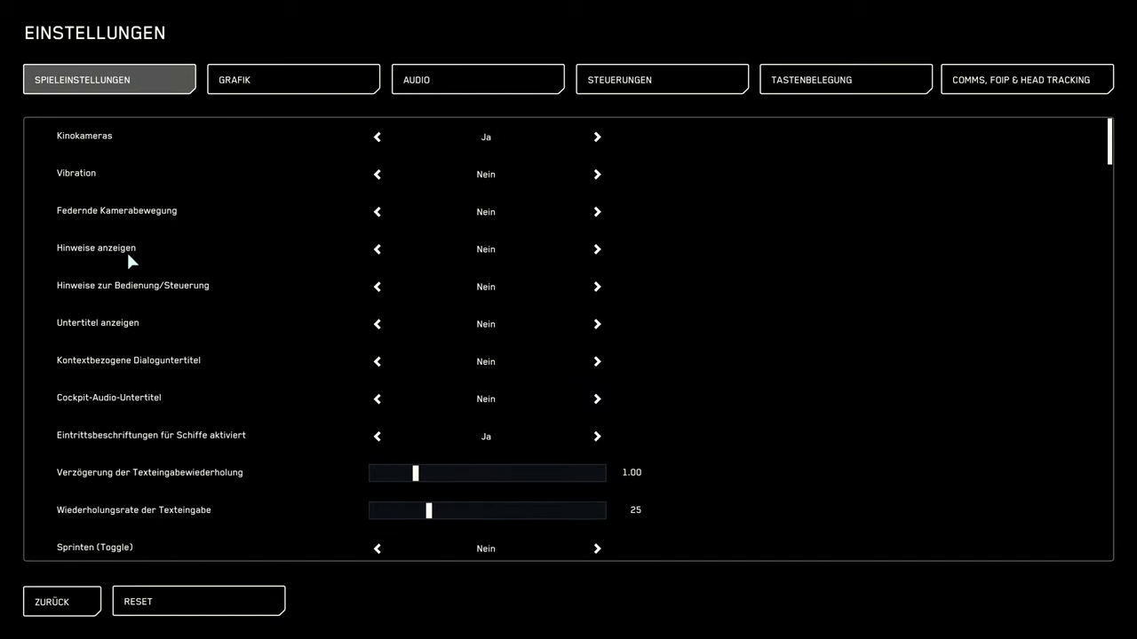
left_click(61, 604)
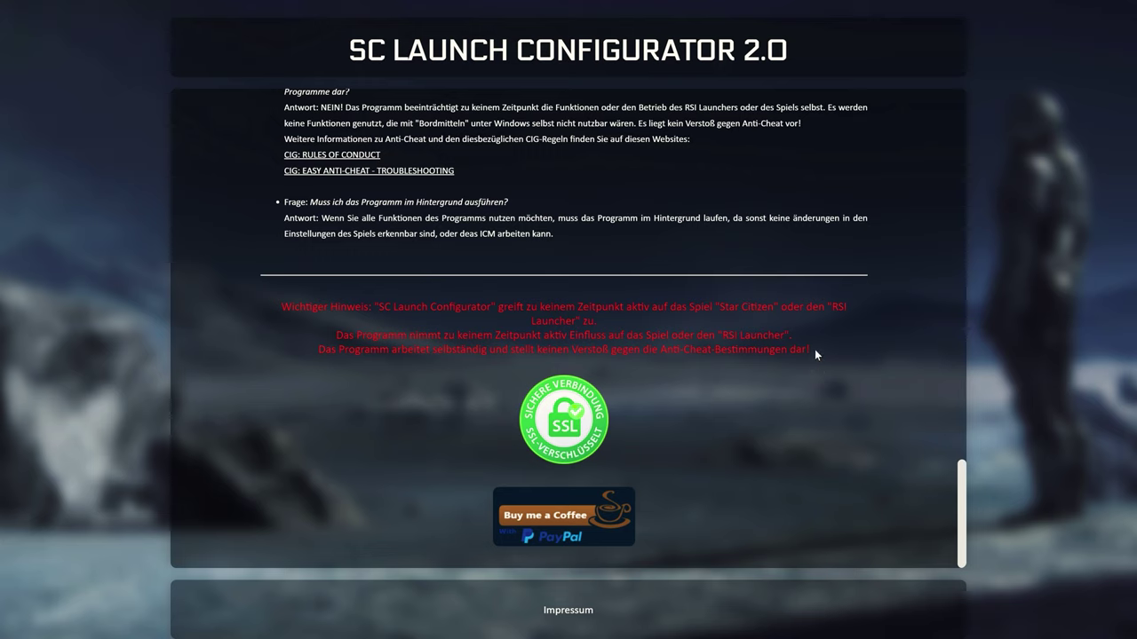
On the SC Launch Configurator 2.0 web page, highlight the red Wichtiger Hinweis about anti-cheat rules to read it, and clear the selection
left_click_drag(812, 353, 492, 327)
left_click_drag(404, 325, 291, 307)
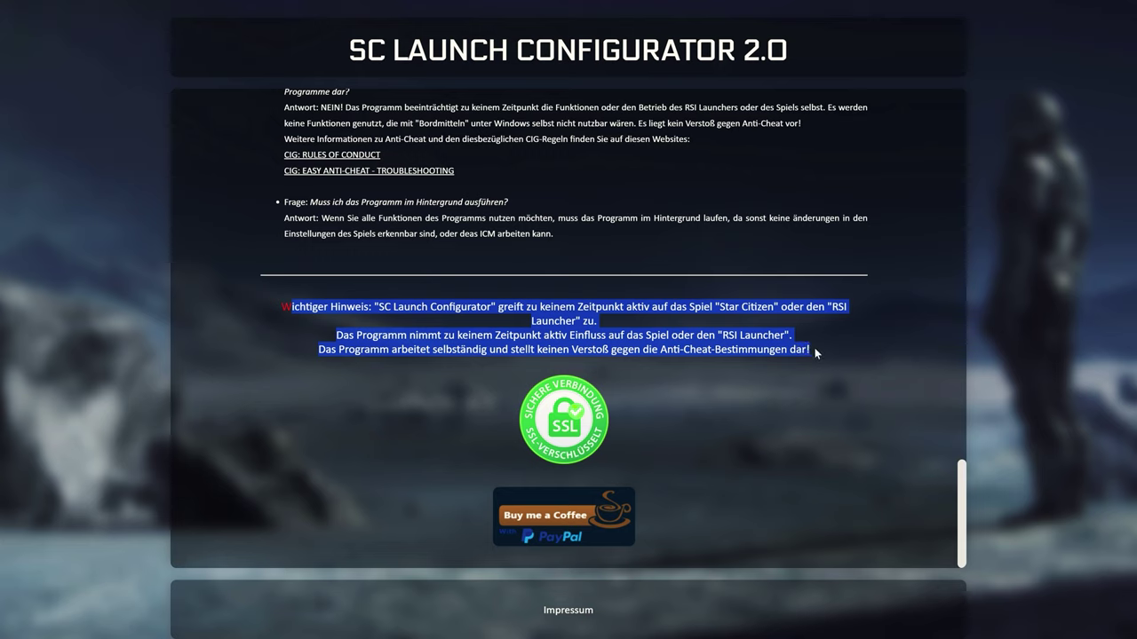
left_click(622, 402)
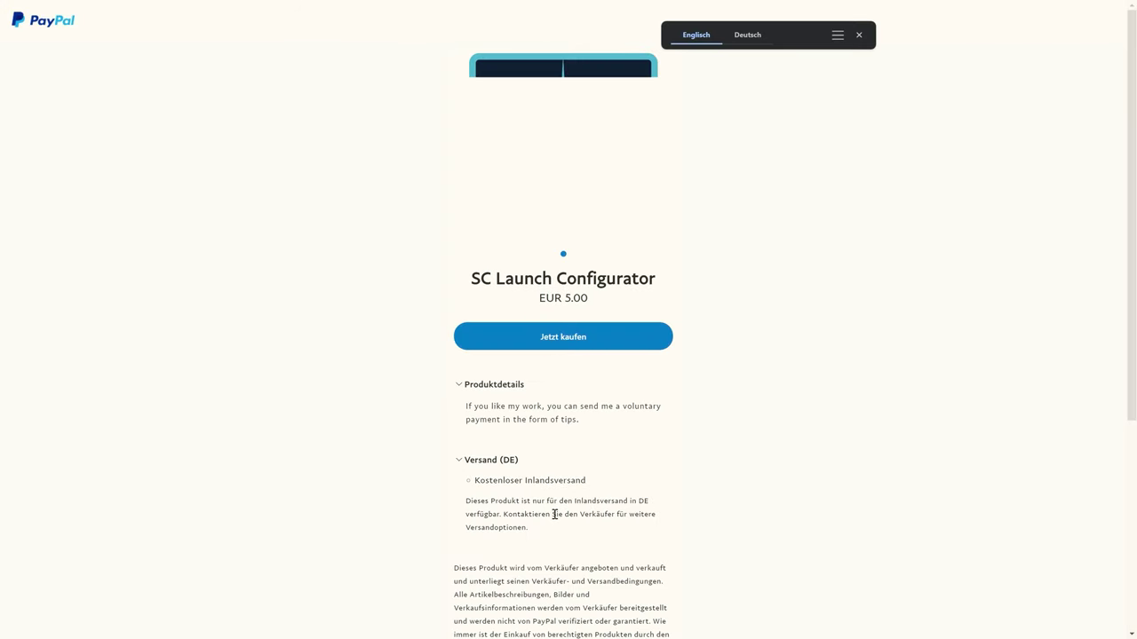
On the SC Launch Configurator PayPal page, start a voluntary payment of EUR 5.00 with quantity 1 and choose PayPal as the payment method
left_click(594, 347)
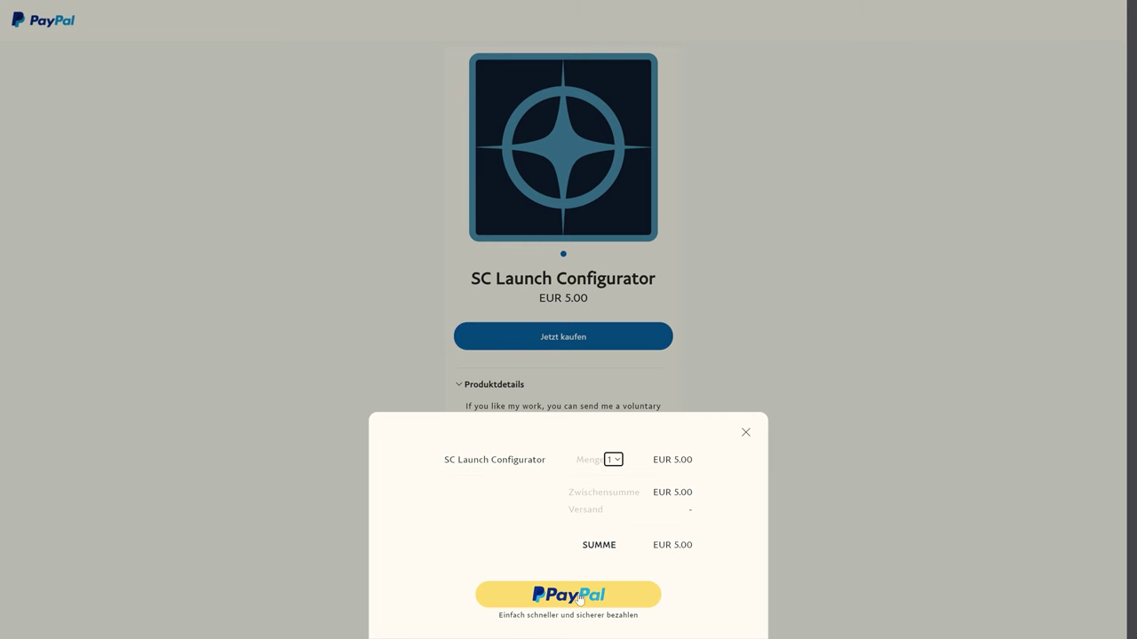
left_click(579, 599)
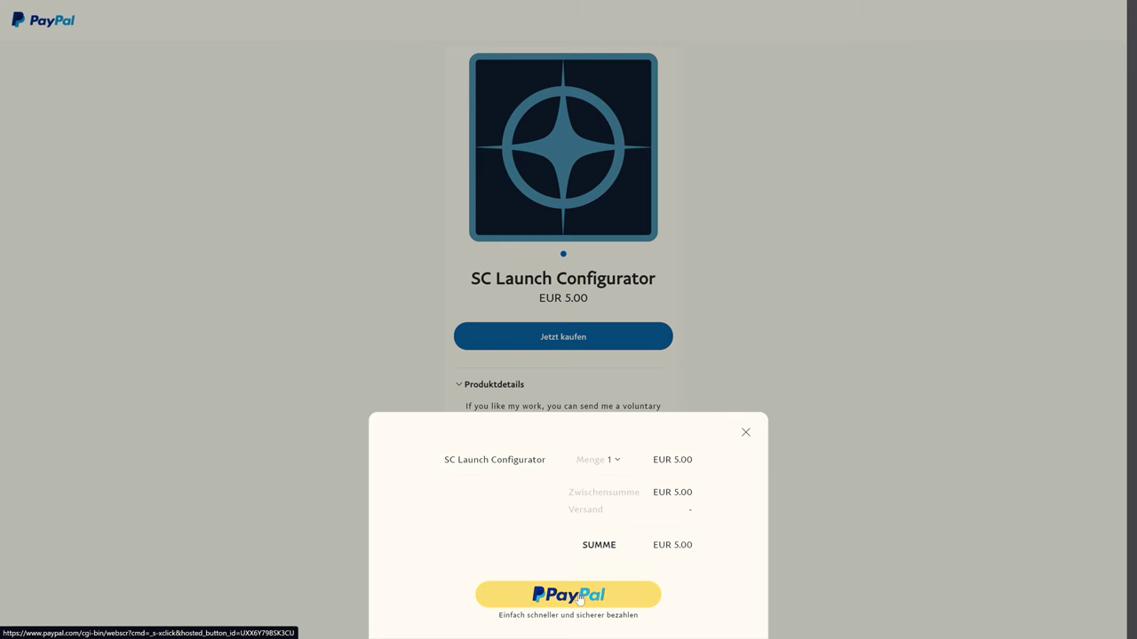